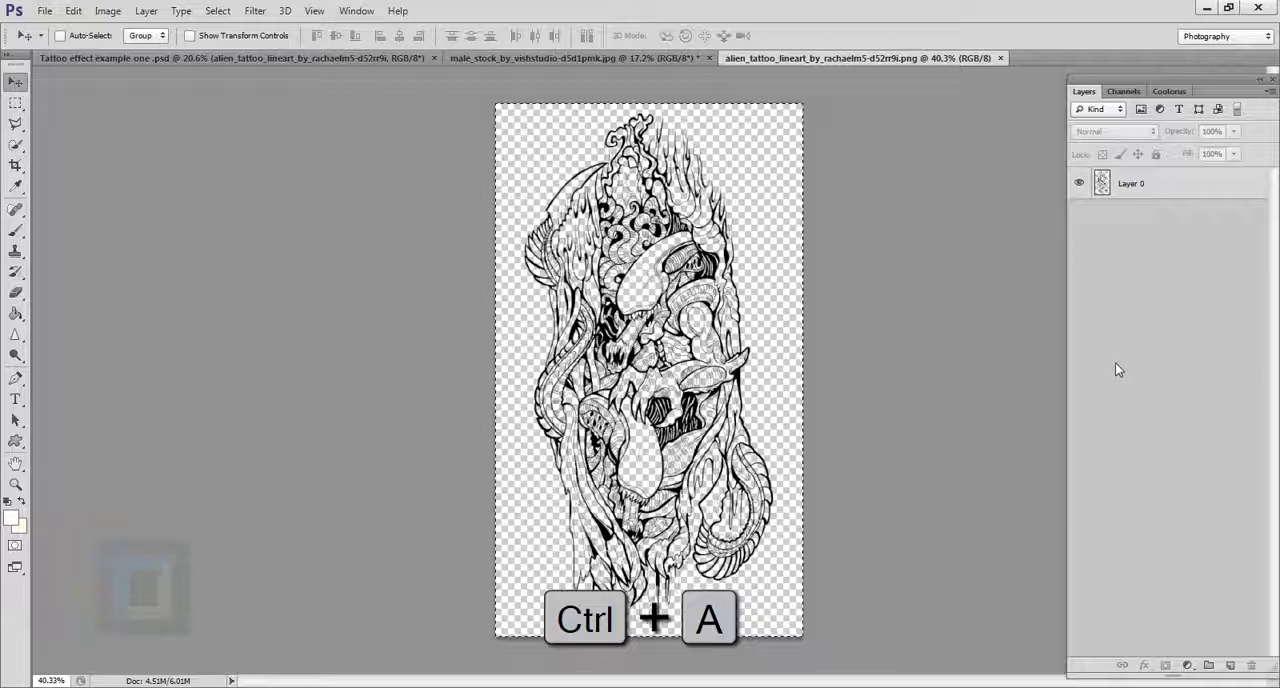
Step: Copy the selected tattoo line art and paste it into the male stock photo, accepting the color profile conversion
key(ctrl+c)
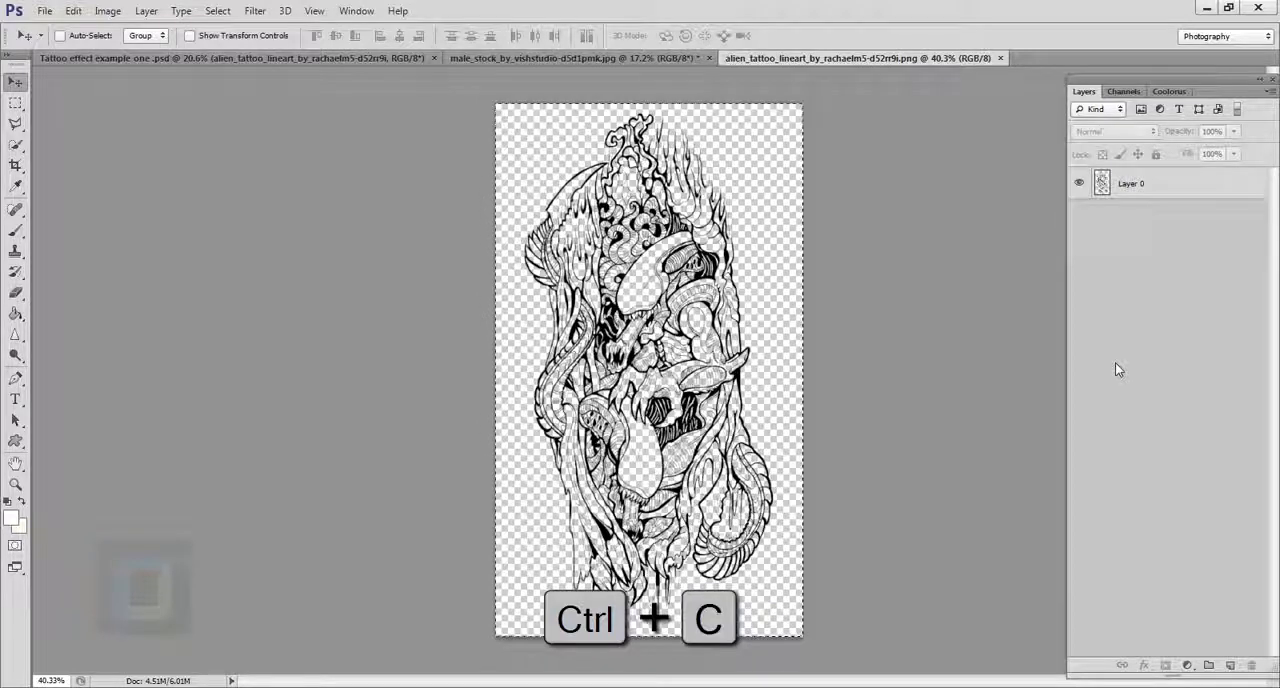
click(626, 57)
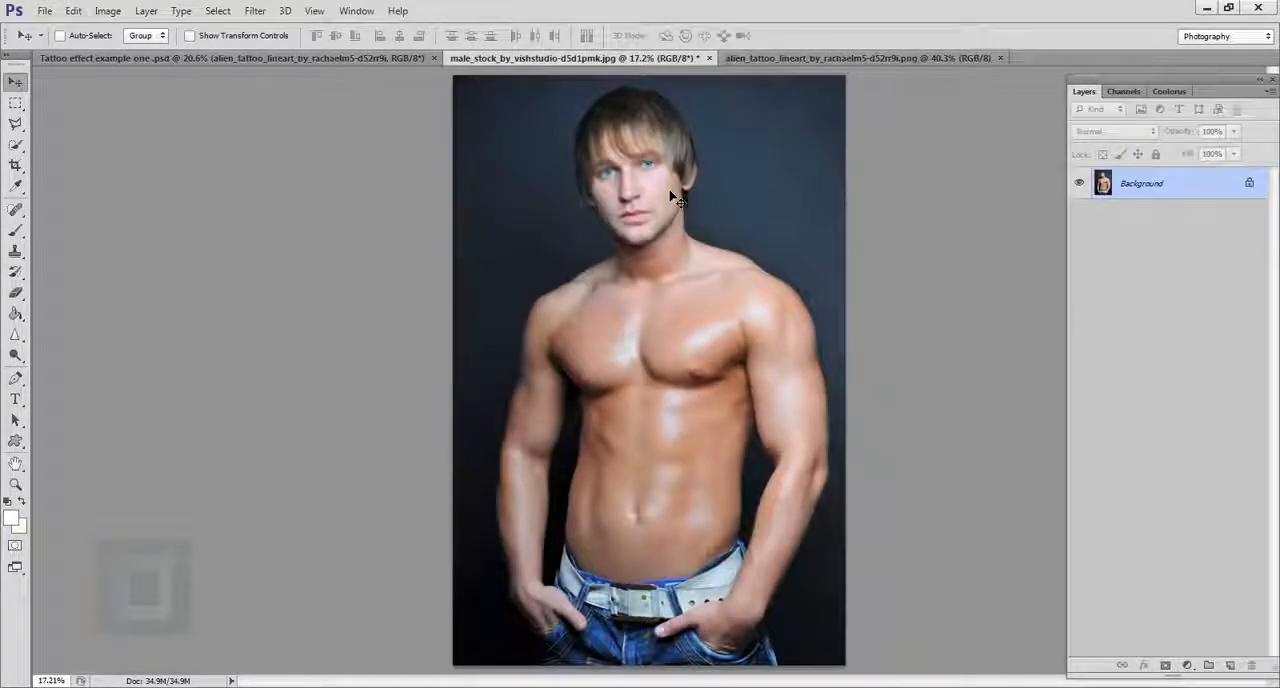
key(ctrl+v)
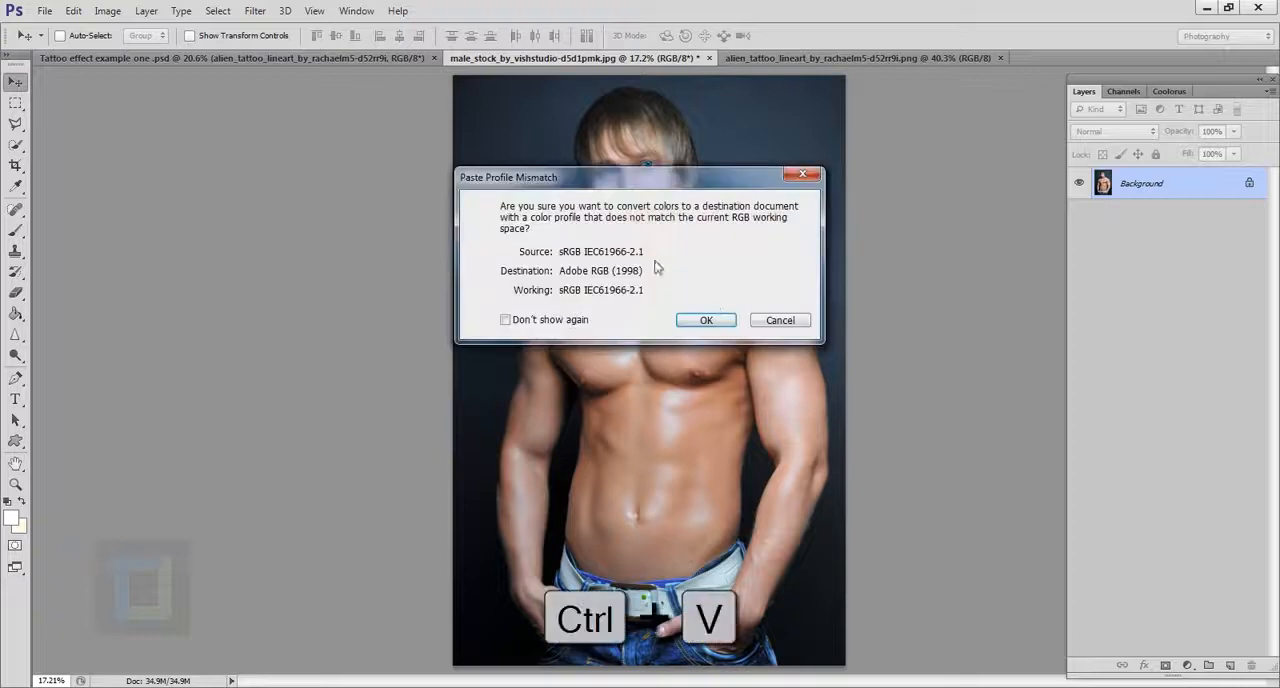
click(707, 320)
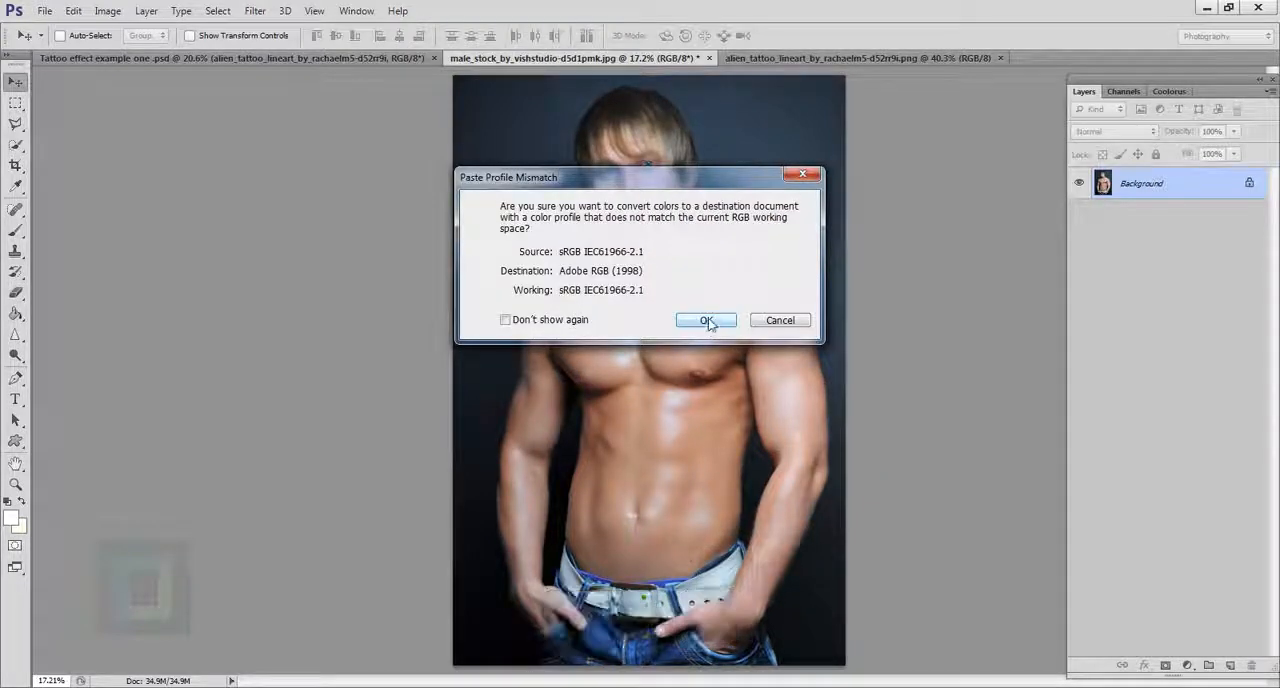
Step: Position the tattoo layer over the model's left upper arm and scale it to about 98.7% with Free Transform
drag(672, 358, 868, 347)
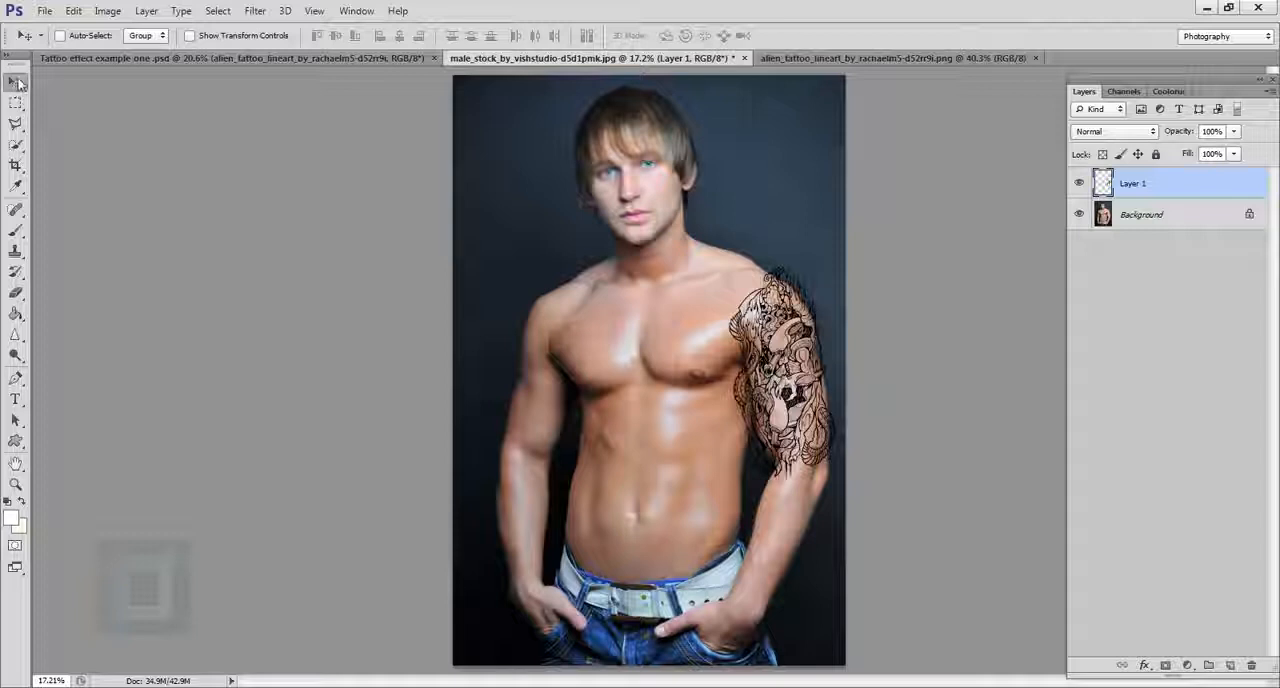
drag(802, 388, 799, 390)
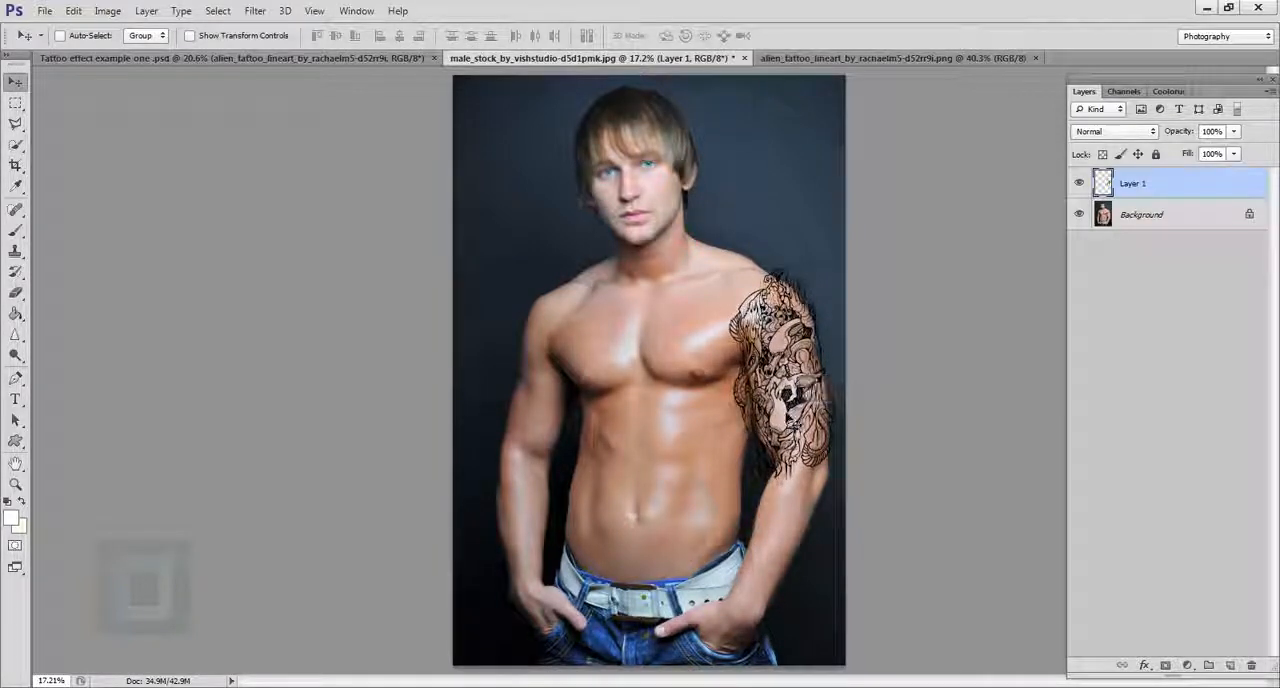
key(ctrl+t)
scroll(797, 372, up, 2)
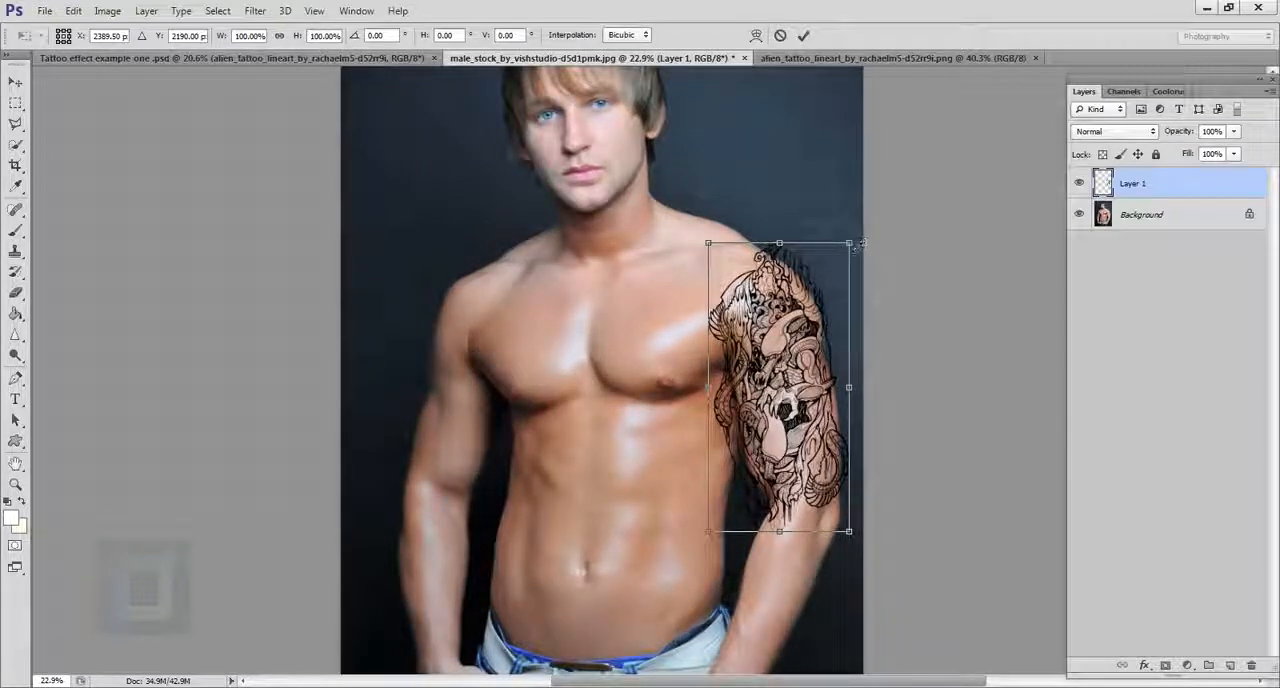
key(shift)
mouse_move(857, 244)
mouse_down()
mouse_move(917, 174)
mouse_move(846, 234)
mouse_up()
drag(800, 320, 802, 336)
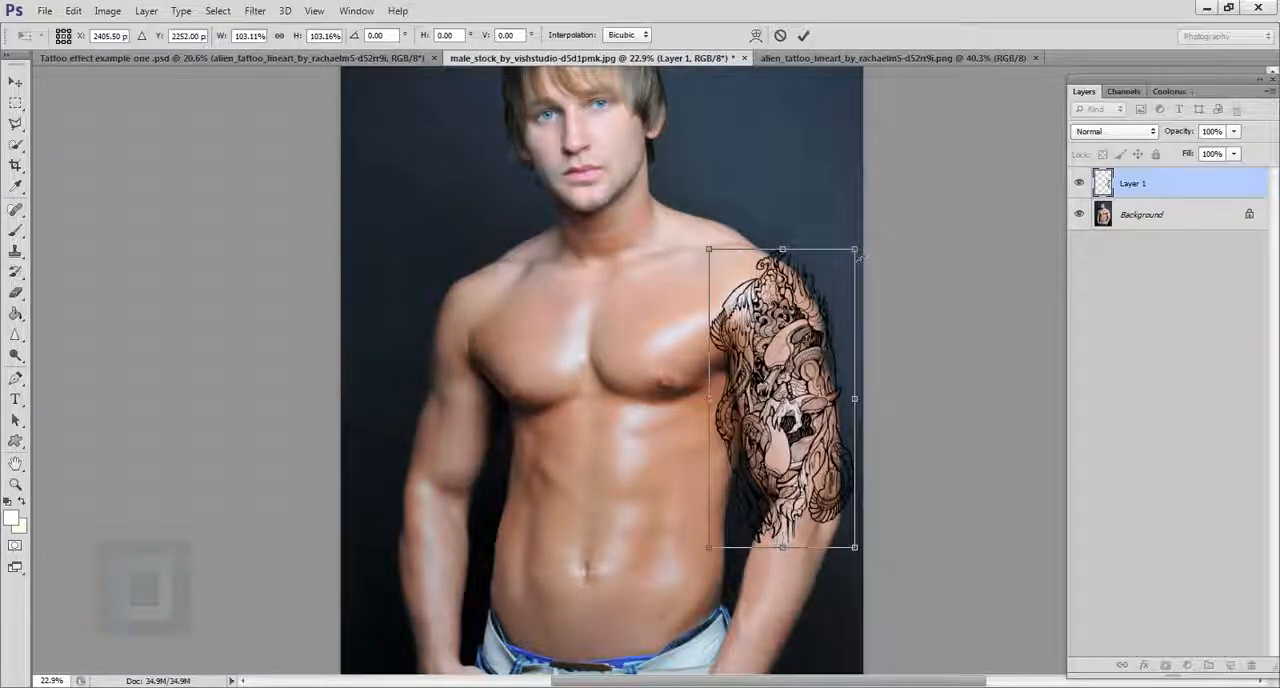
mouse_move(859, 257)
mouse_down()
mouse_move(777, 264)
mouse_move(788, 277)
mouse_move(854, 267)
mouse_up()
key(ctrl+z)
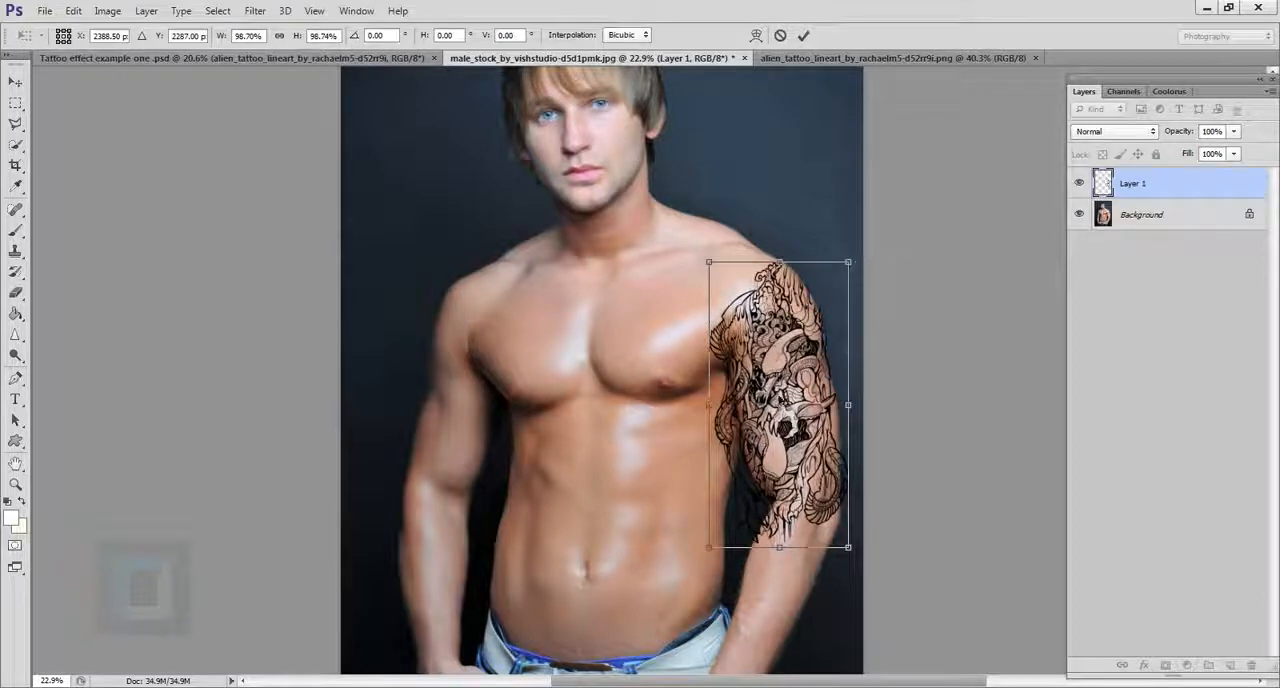
drag(806, 345, 815, 355)
Step: Warp the tattoo's inner and outer edges to follow the arm's contour, apply the transform and nudge the layer slightly down
right_click(850, 314)
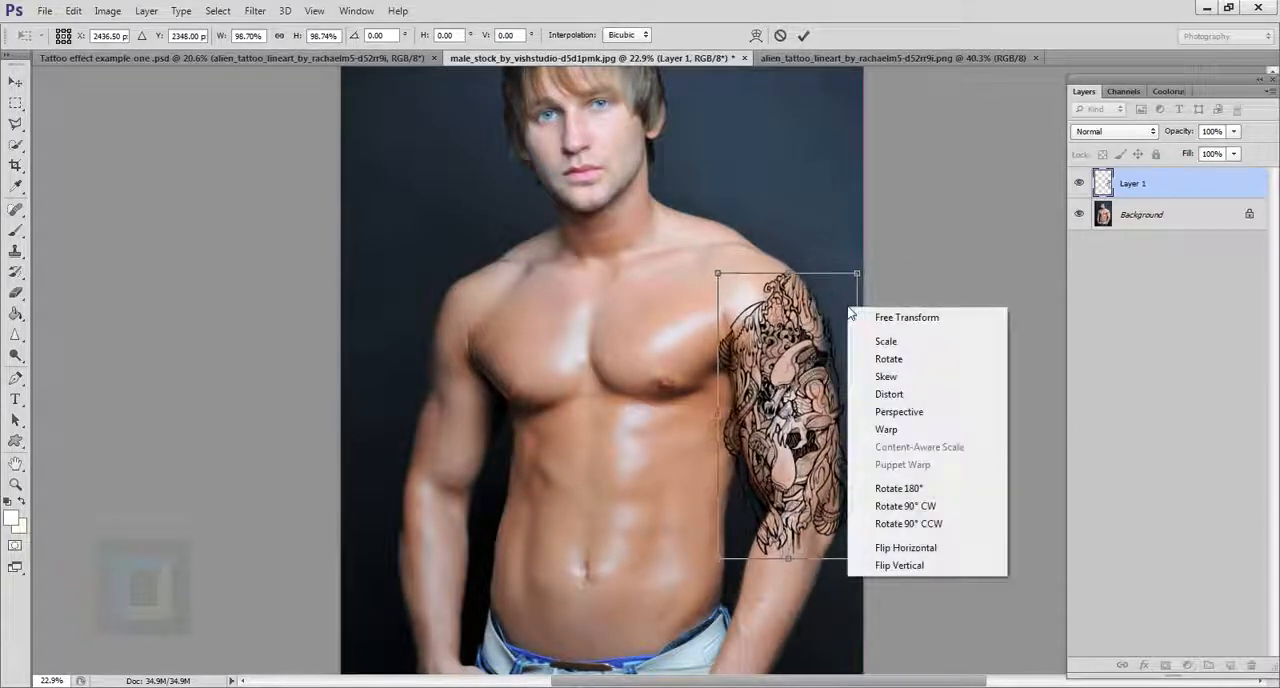
click(888, 432)
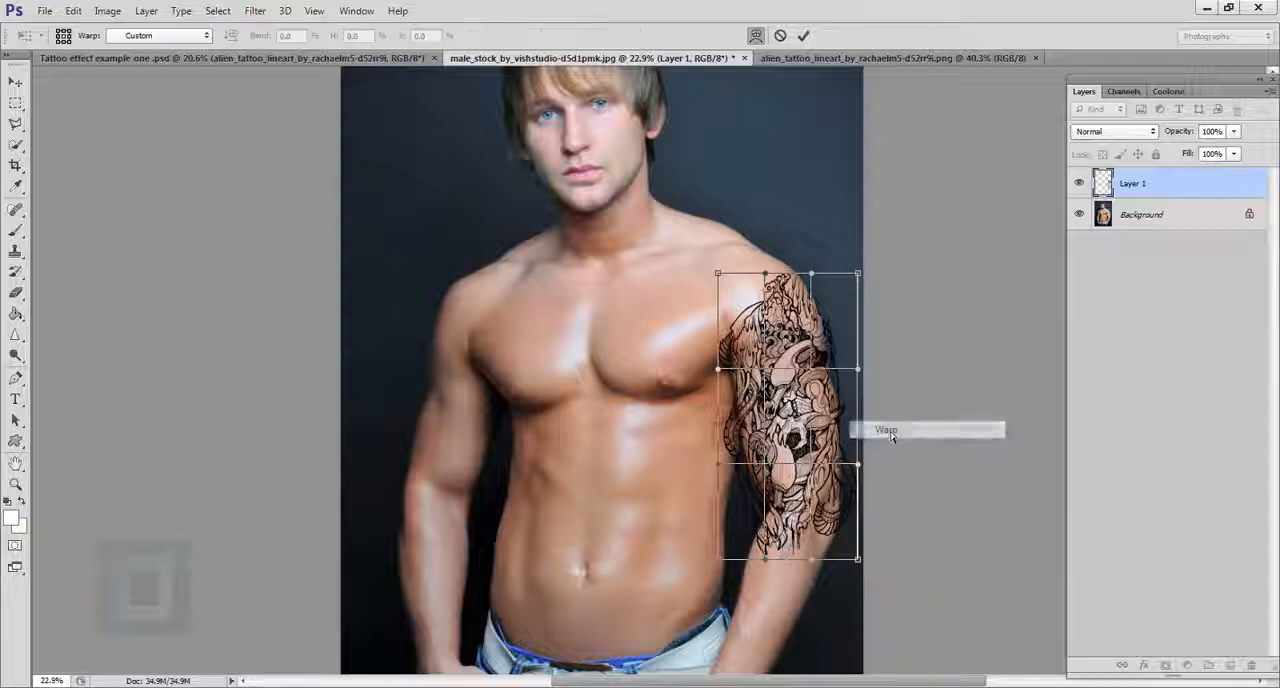
scroll(848, 432, up, 4)
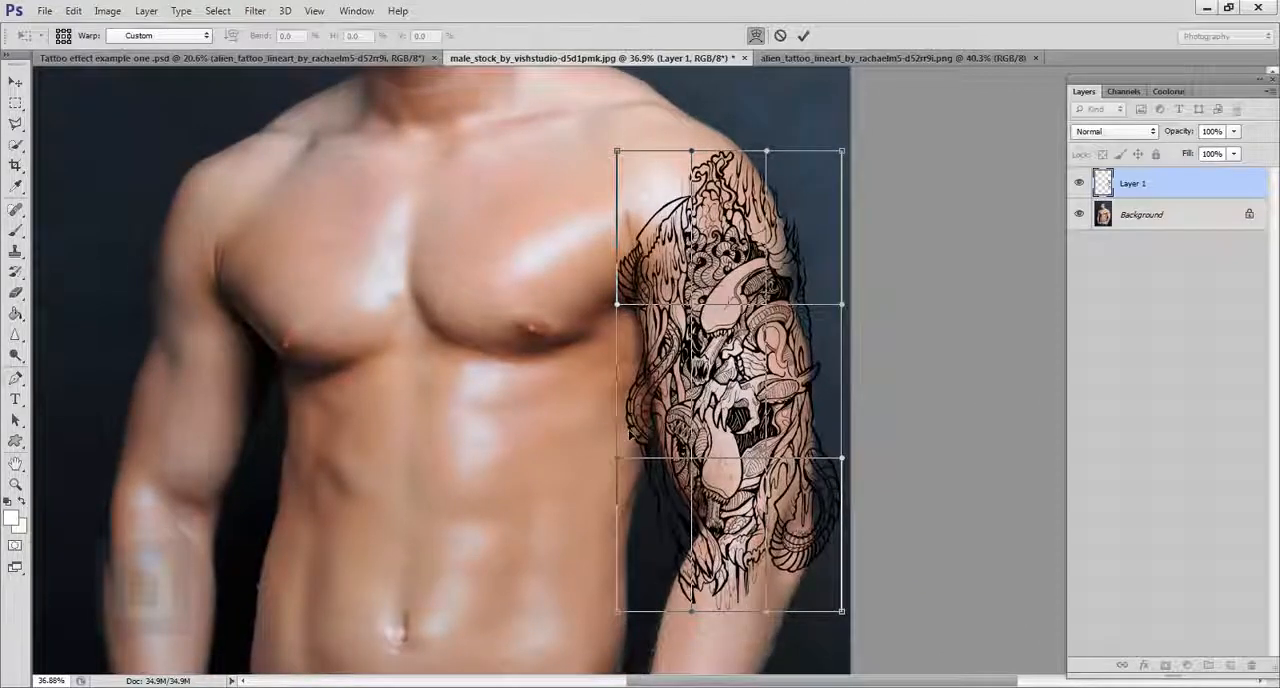
drag(632, 434, 642, 435)
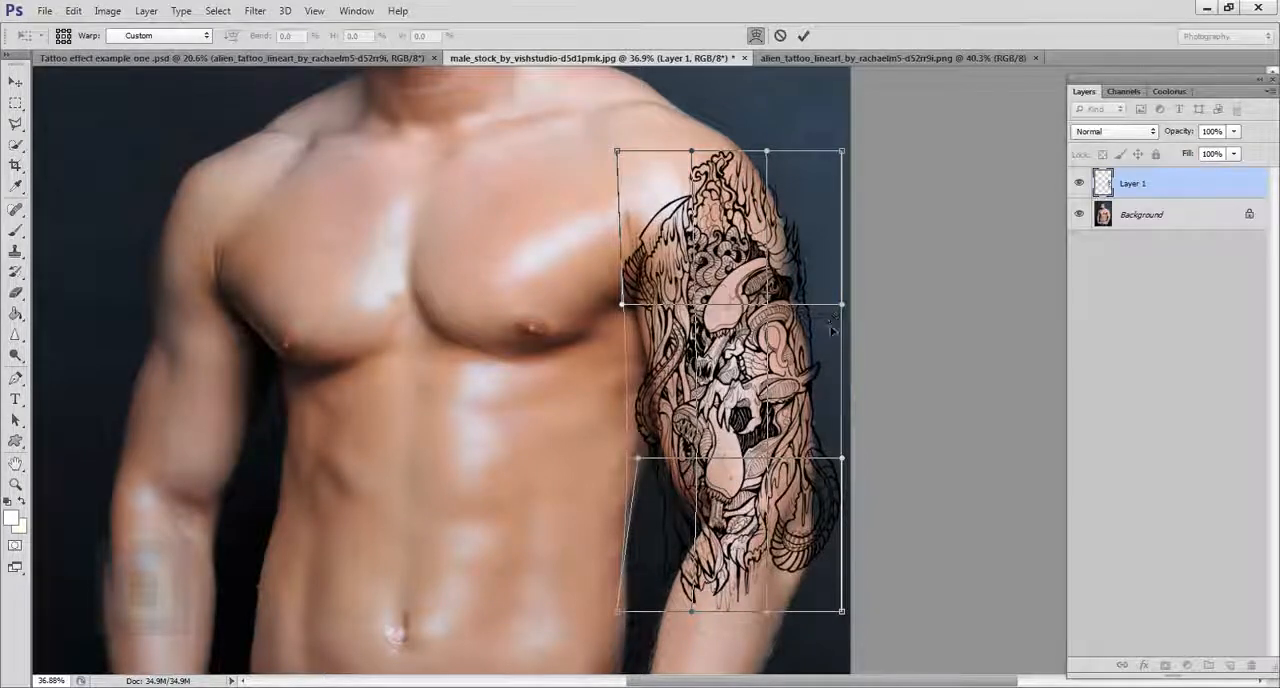
drag(831, 330, 828, 333)
drag(639, 479, 647, 502)
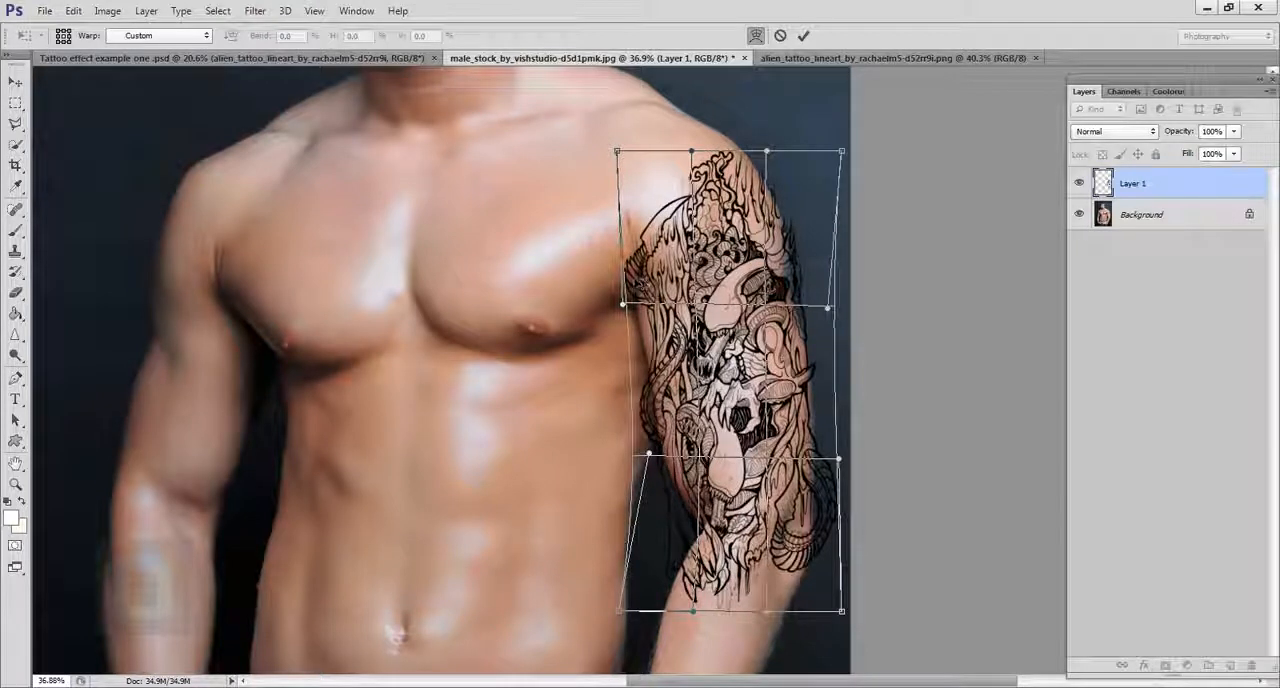
drag(634, 284, 641, 286)
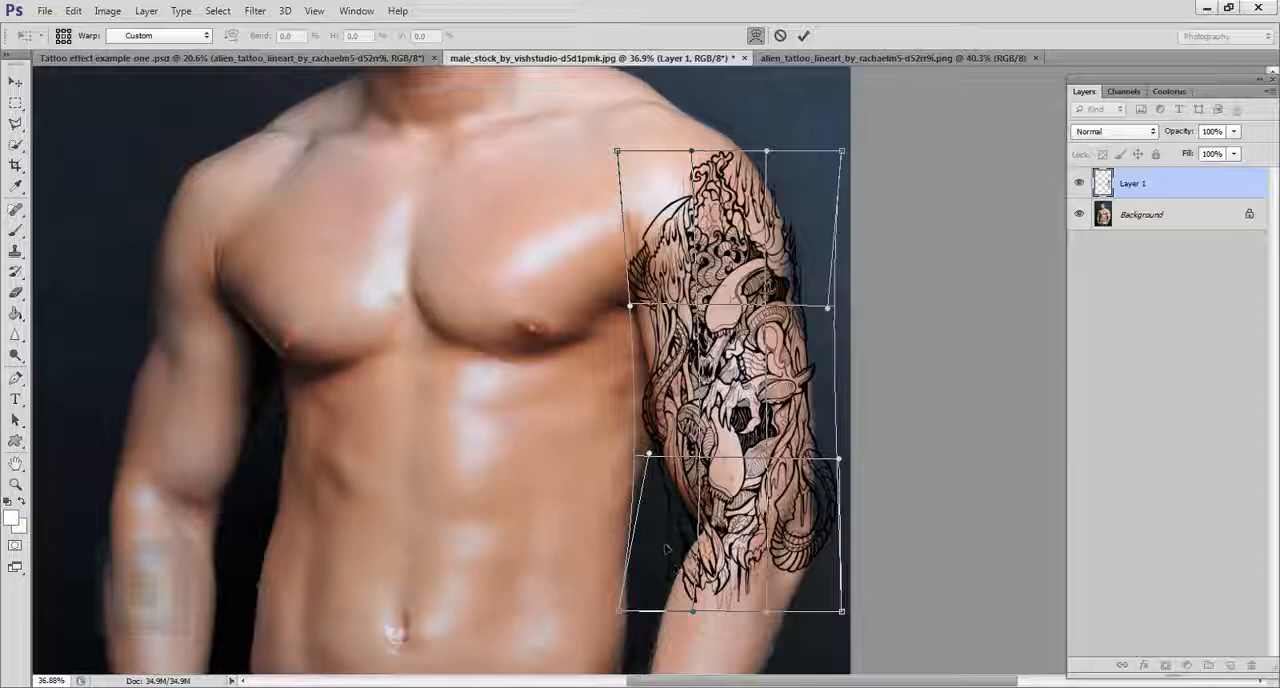
drag(665, 548, 675, 548)
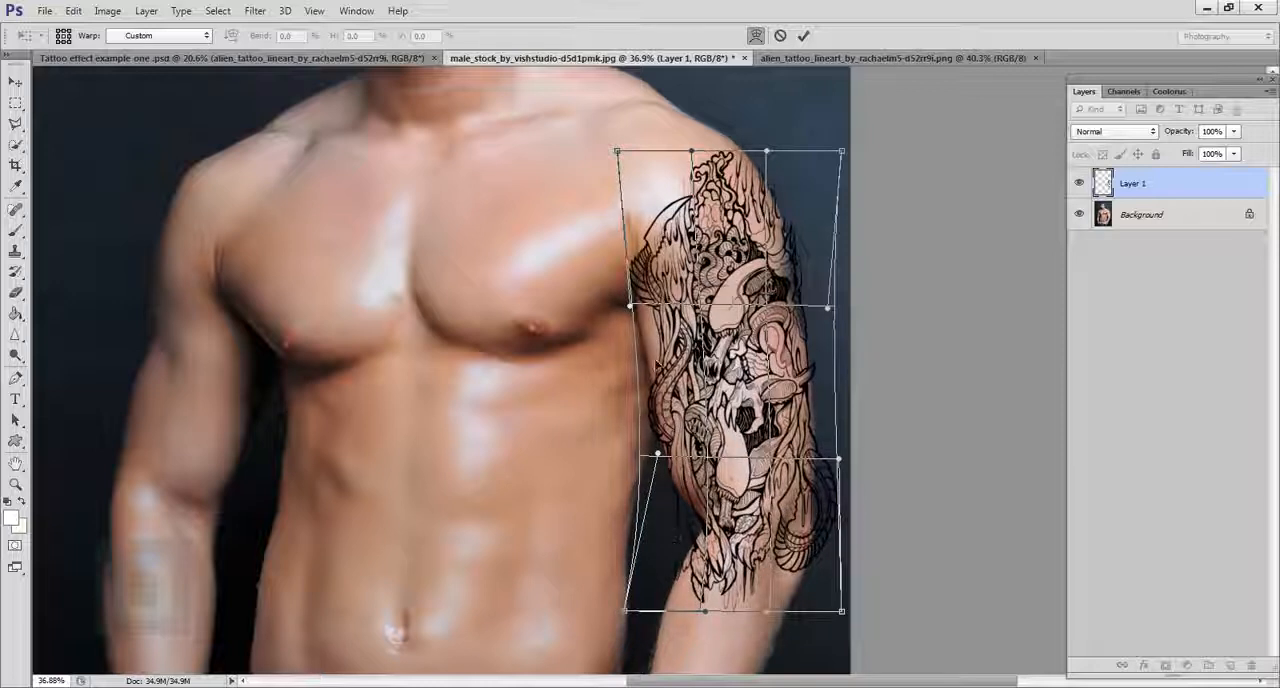
drag(658, 365, 660, 373)
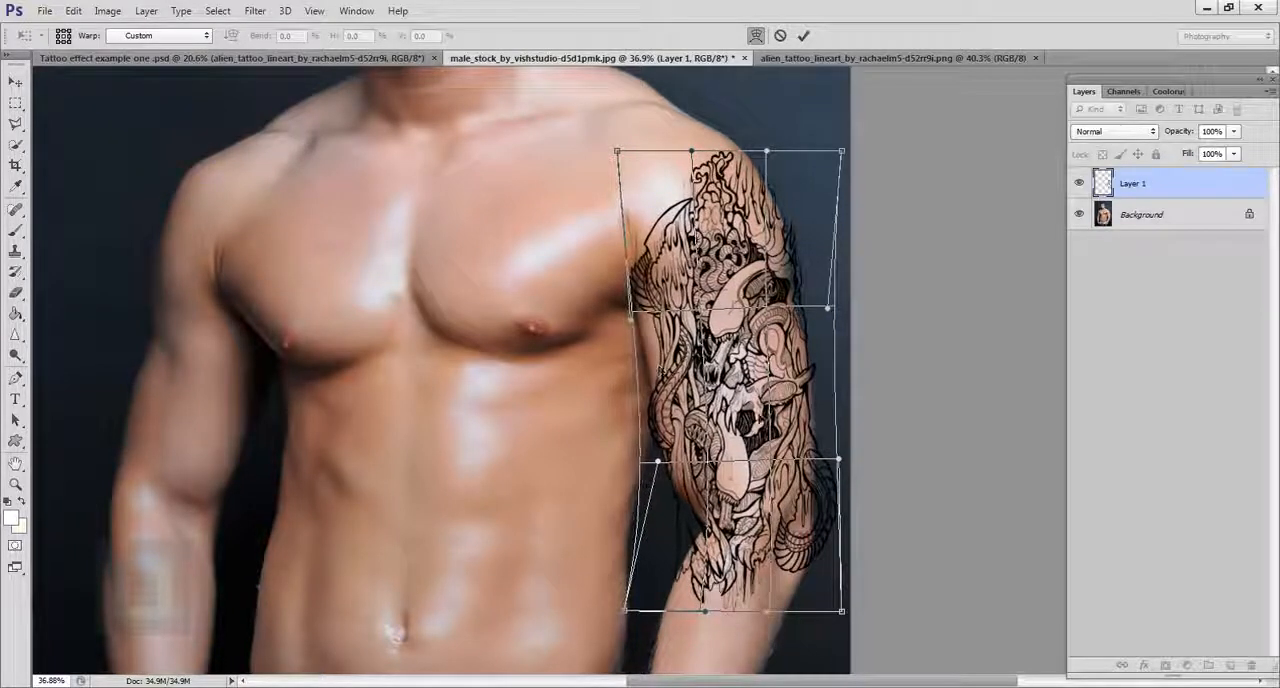
drag(832, 541, 829, 531)
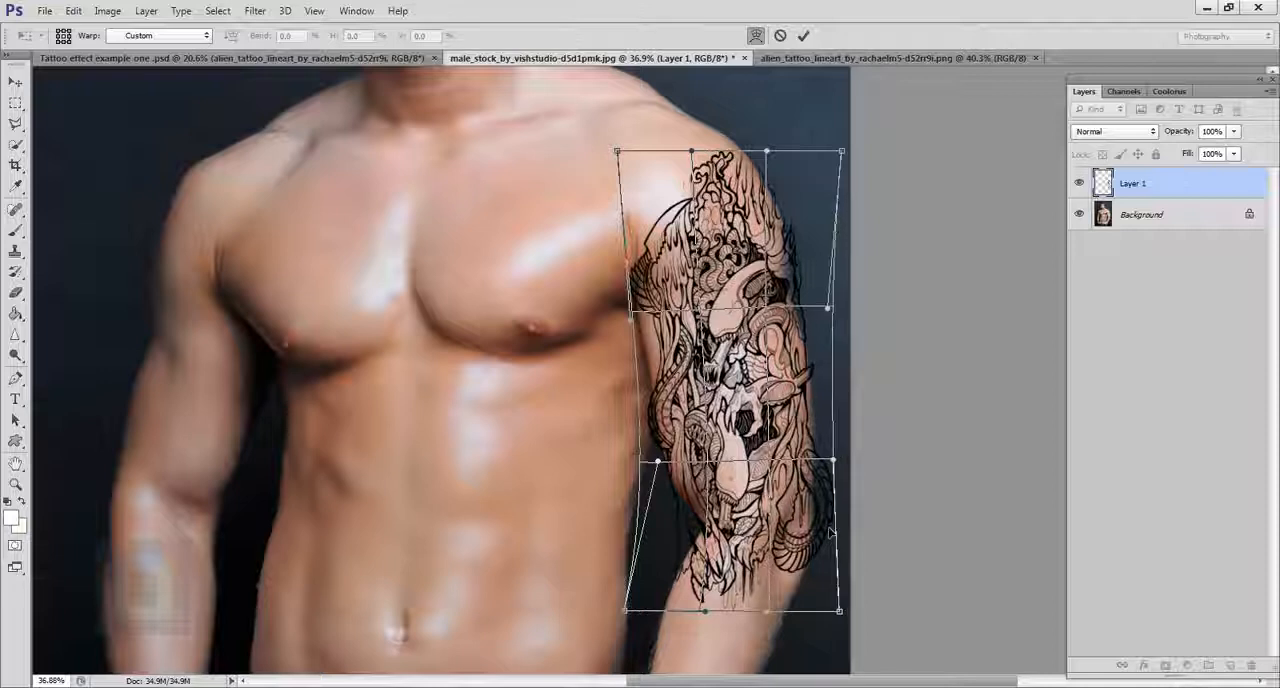
click(803, 35)
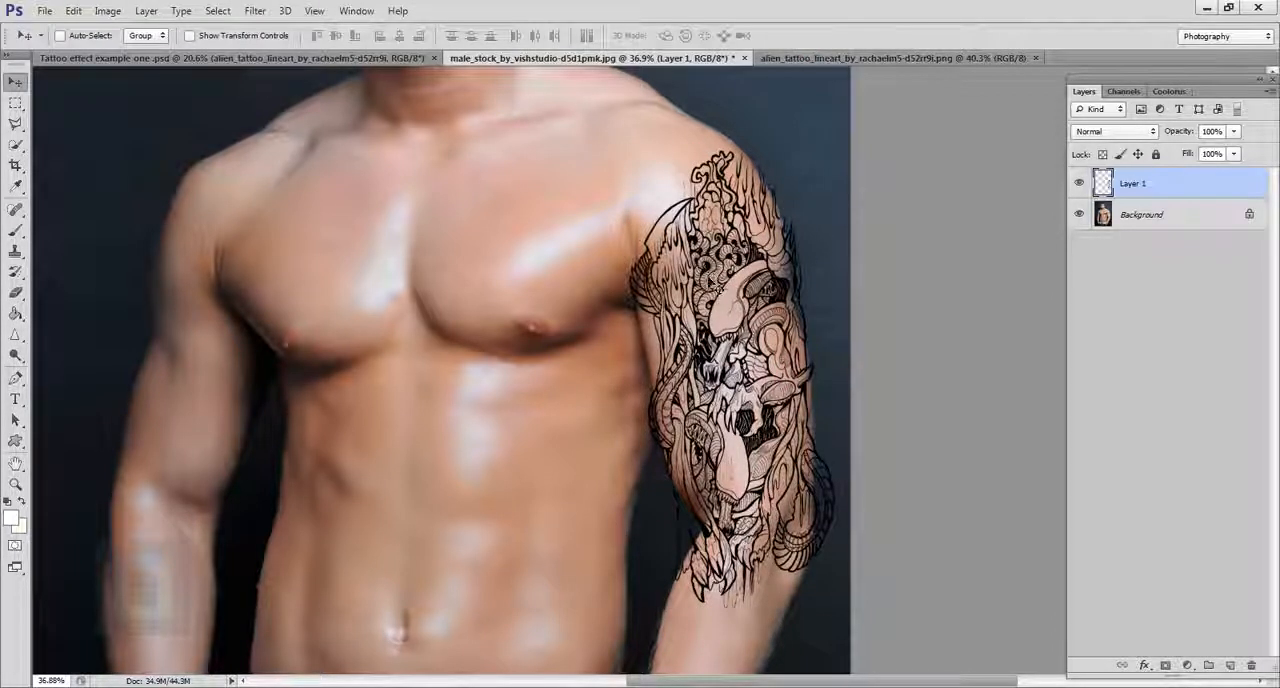
mouse_move(720, 308)
mouse_down()
mouse_move(718, 332)
mouse_move(719, 318)
mouse_up()
Step: Start Puppet Warp on the tattoo layer and place pins on its lower part around the elbow
scroll(719, 340, down, 2)
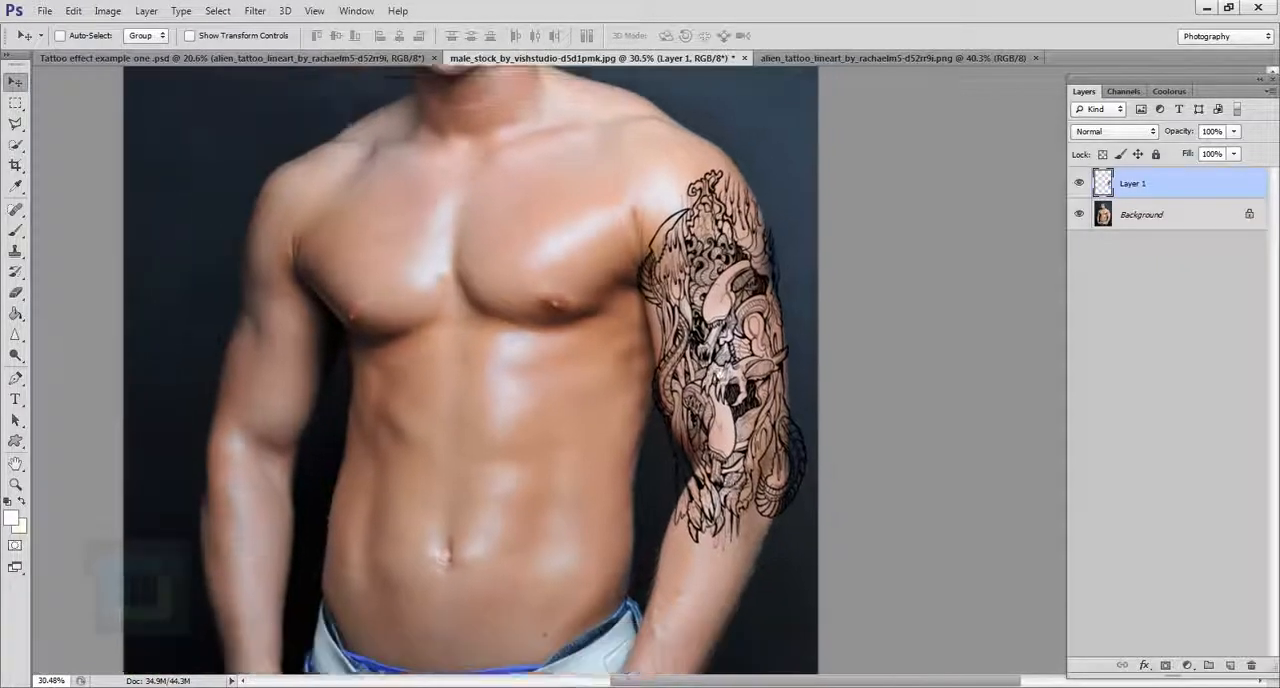
drag(734, 487, 721, 372)
scroll(728, 372, up, 3)
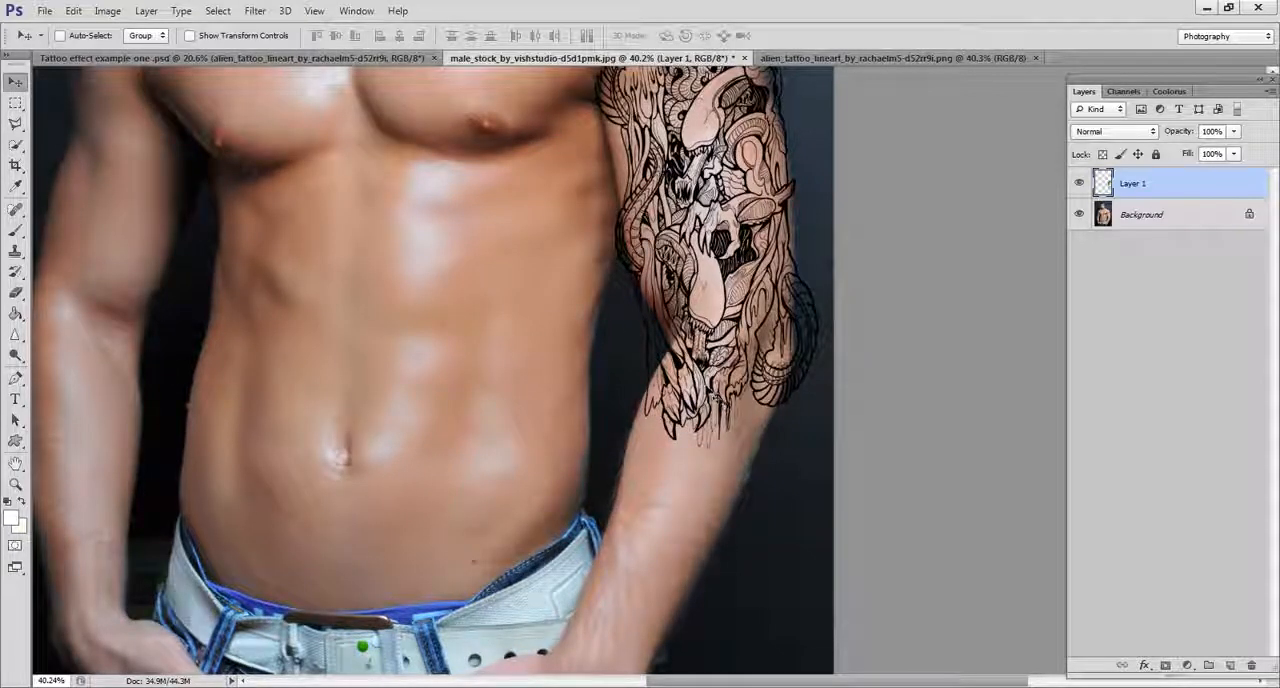
click(73, 12)
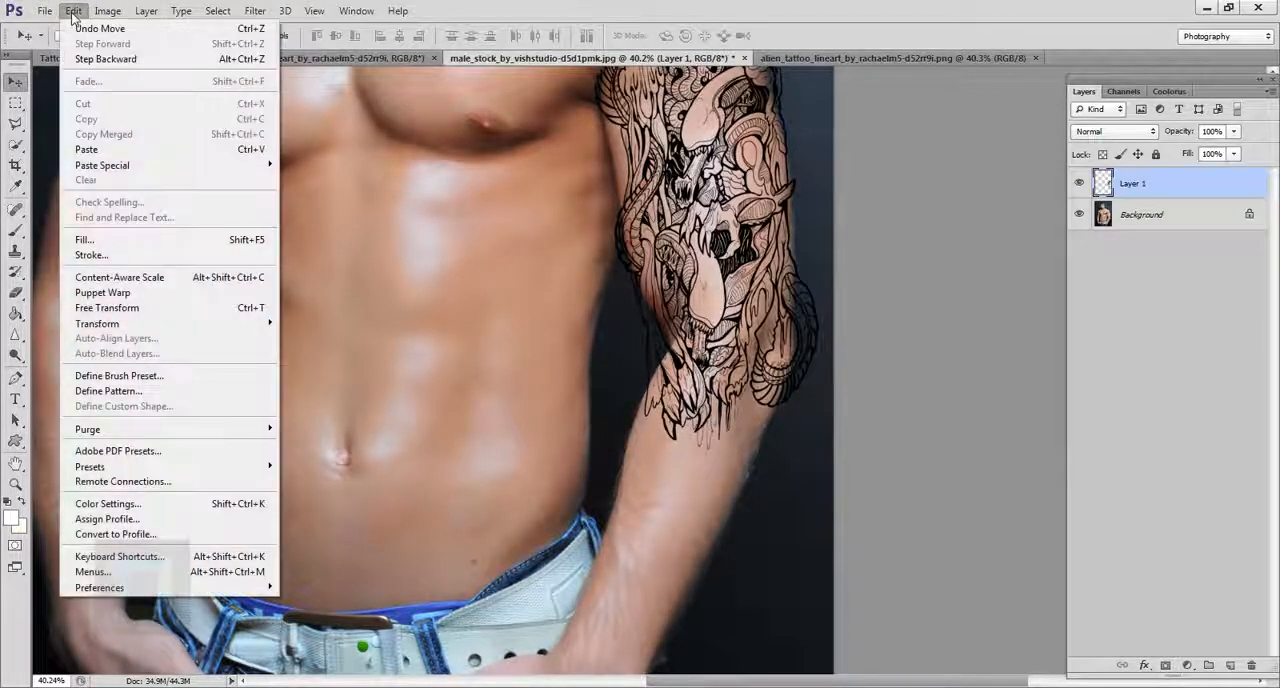
click(126, 293)
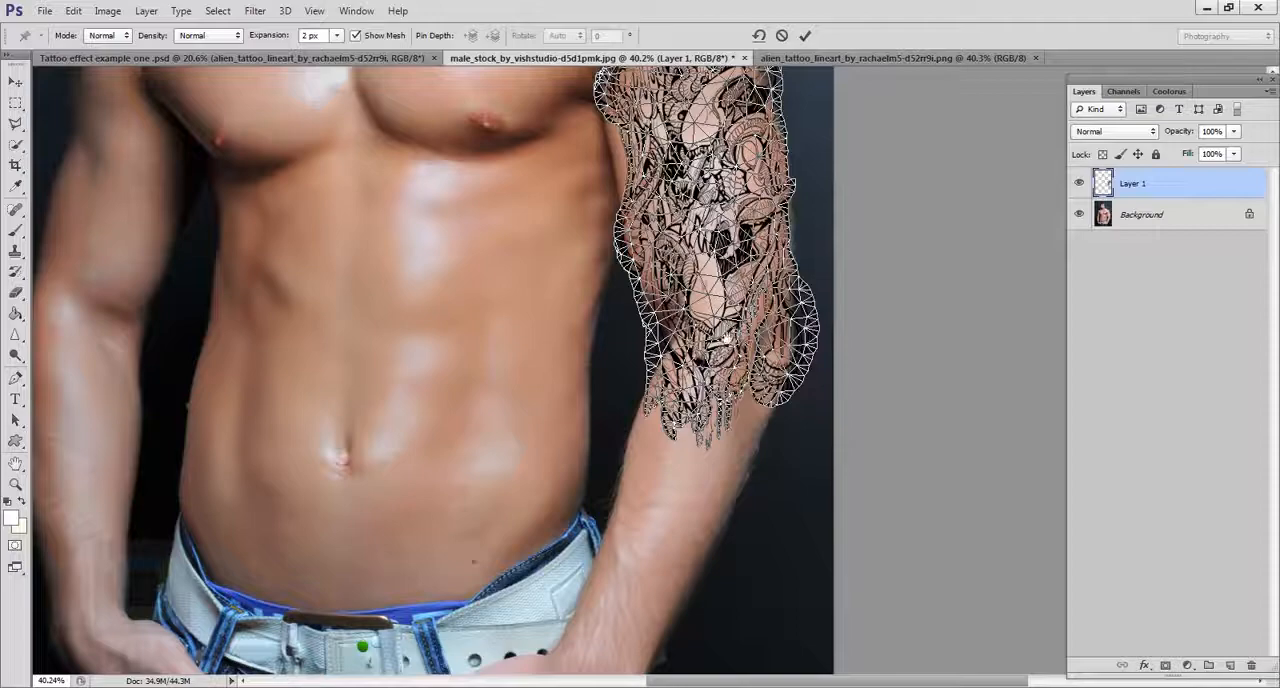
drag(727, 339, 690, 458)
scroll(616, 484, up, 3)
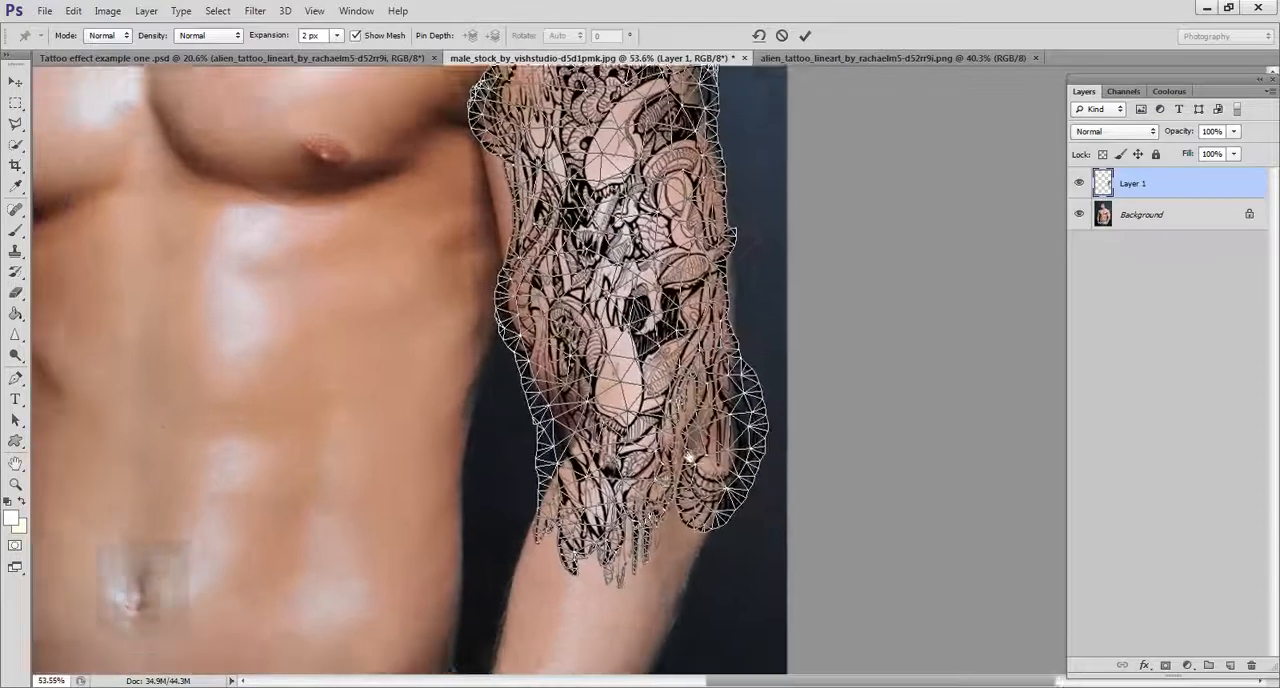
scroll(688, 456, up, 2)
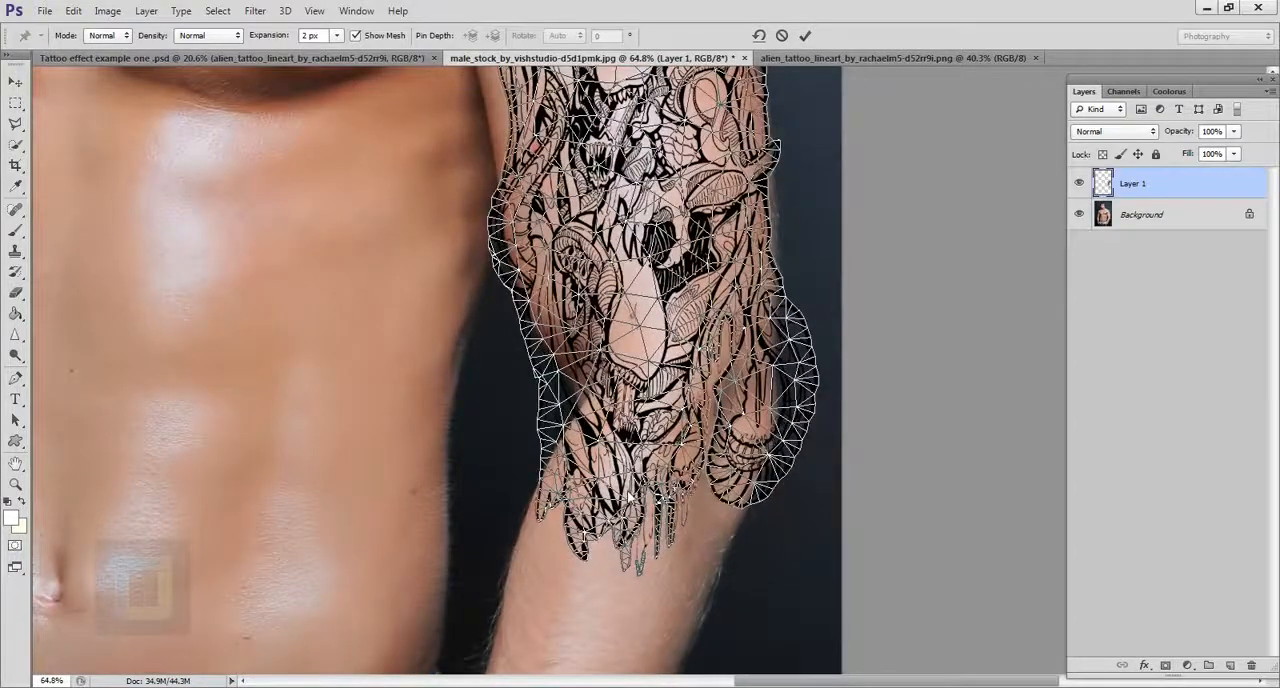
scroll(632, 497, up, 3)
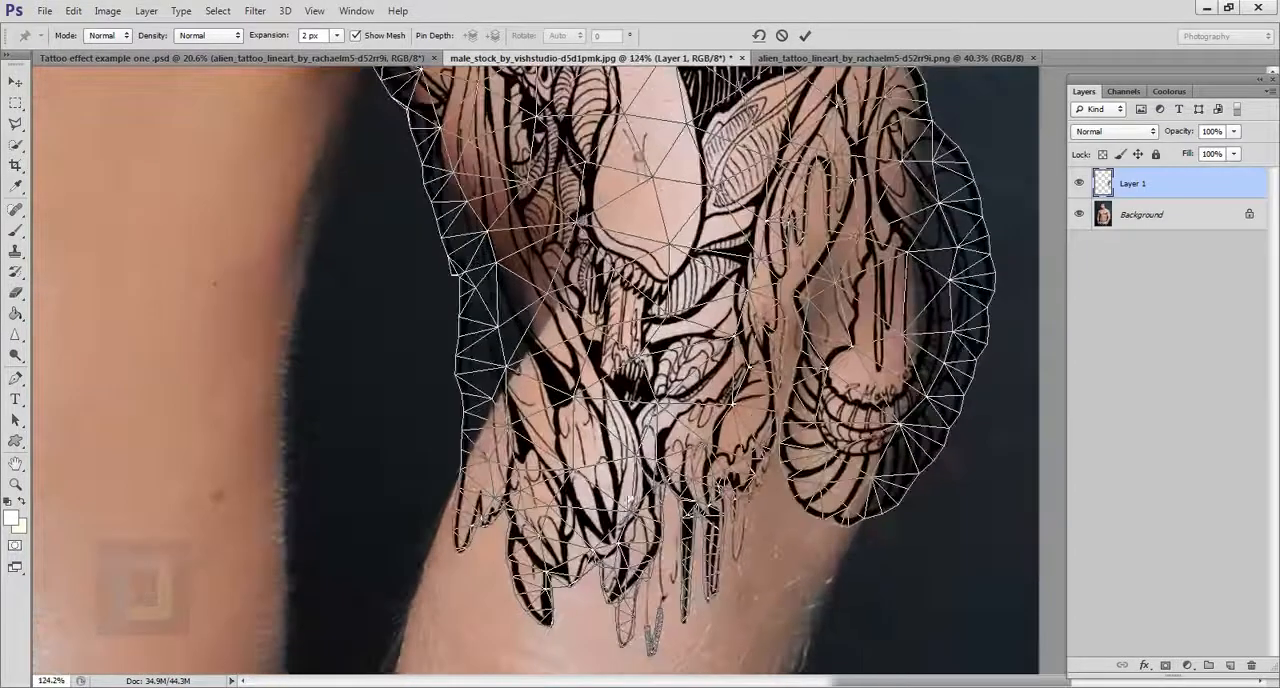
click(632, 520)
scroll(640, 518, up, 5)
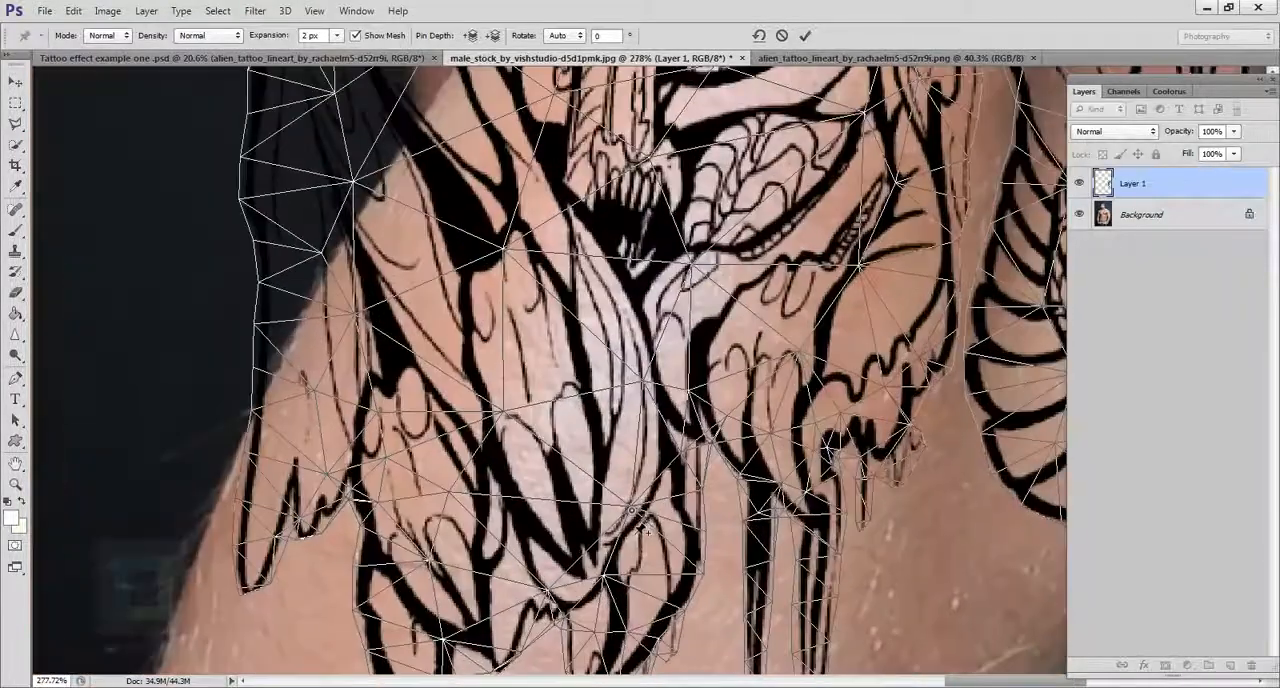
scroll(633, 500, down, 2)
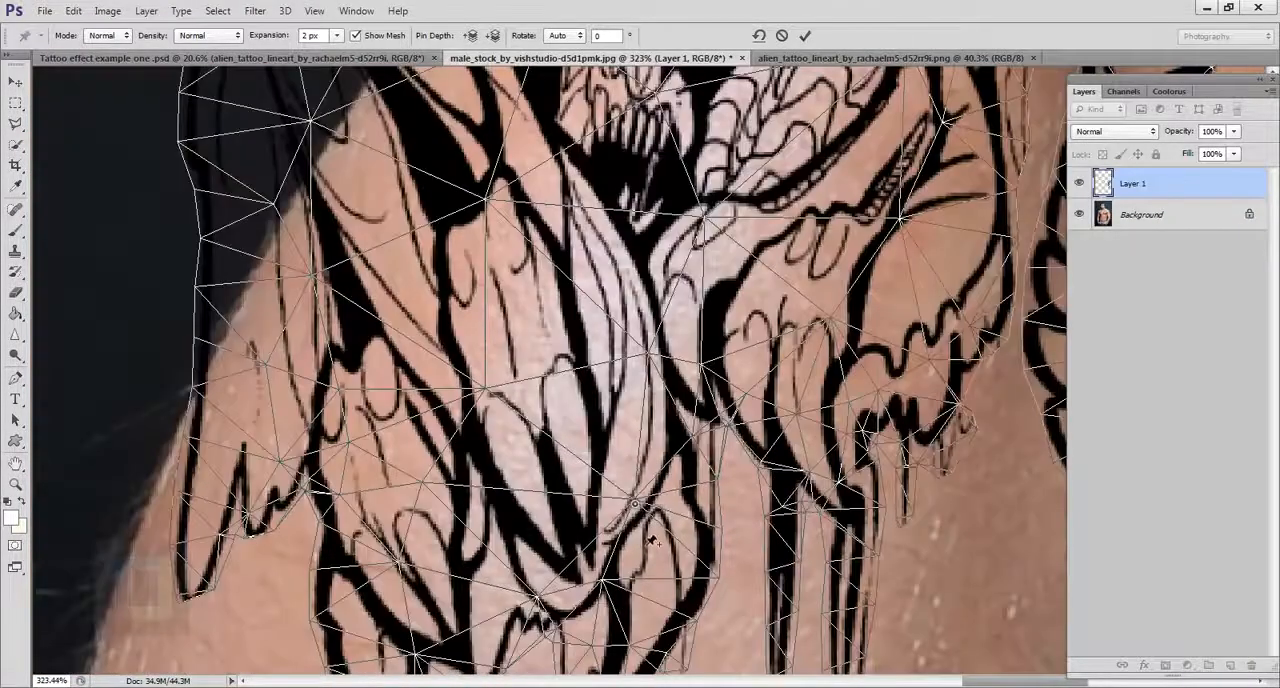
scroll(652, 541, down, 5)
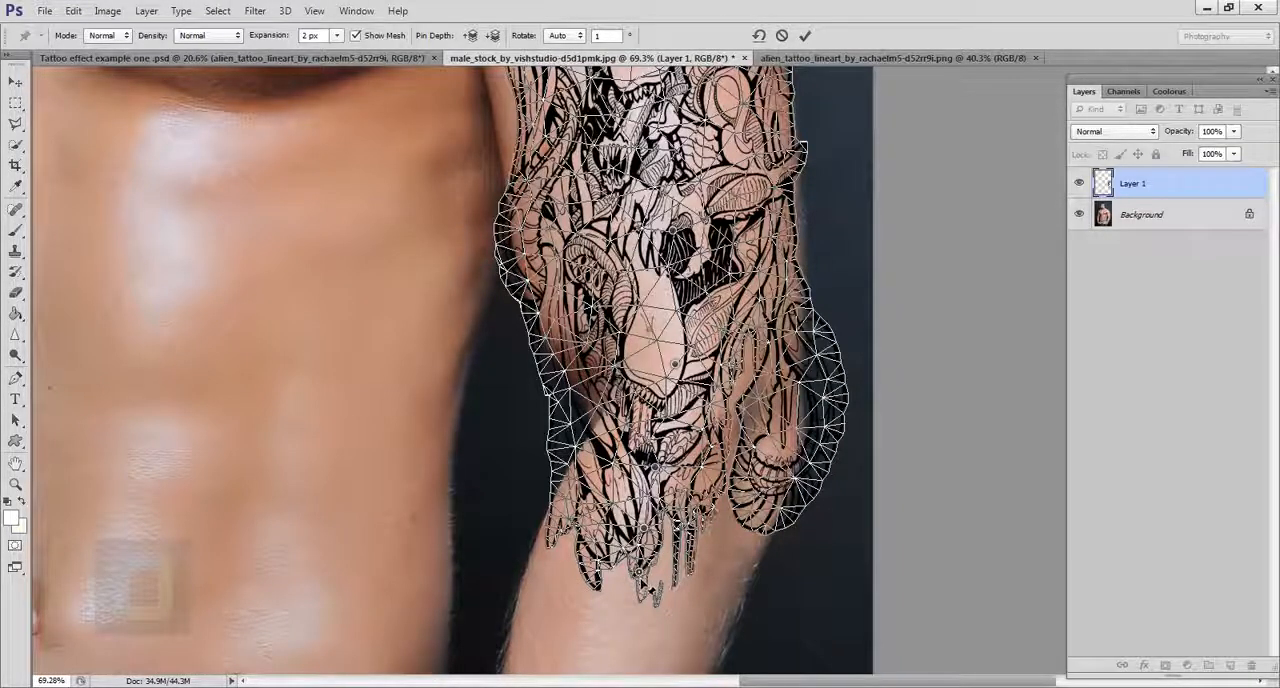
Step: Shift the Puppet Warp pins from the tattoo's skull down to its lower end to bend the design along the arm
drag(640, 573, 642, 591)
key(ctrl+z)
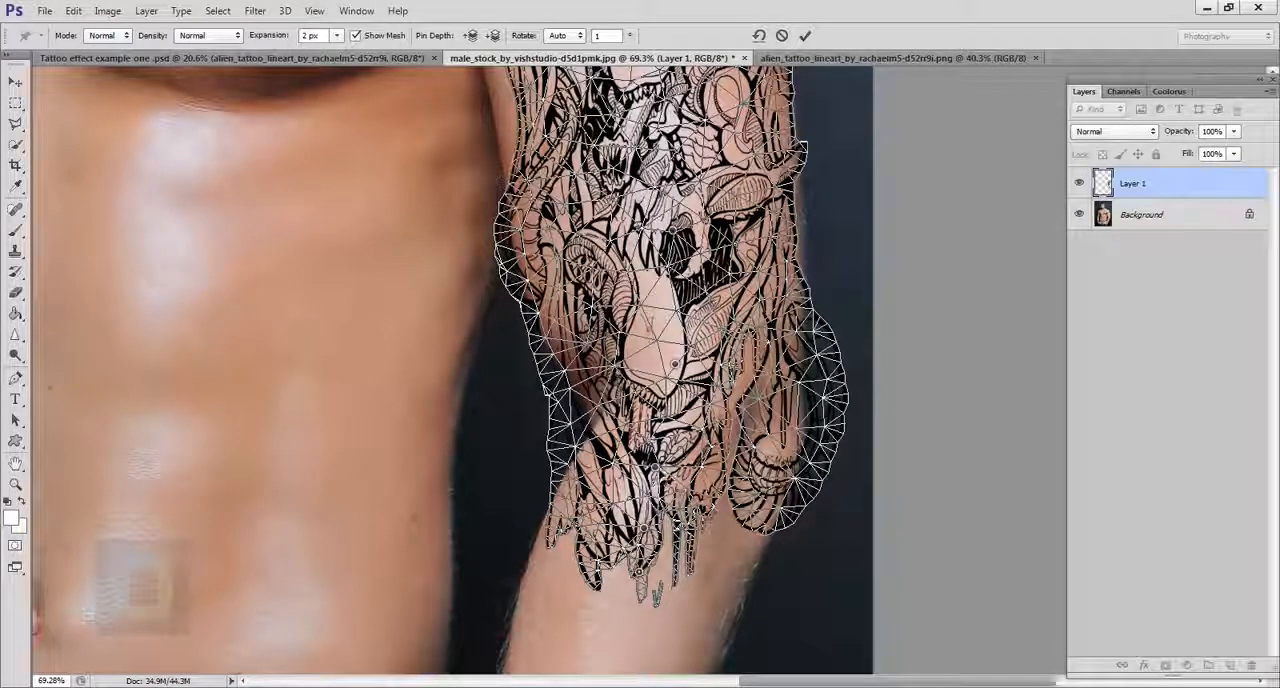
drag(644, 529, 628, 530)
drag(656, 467, 671, 468)
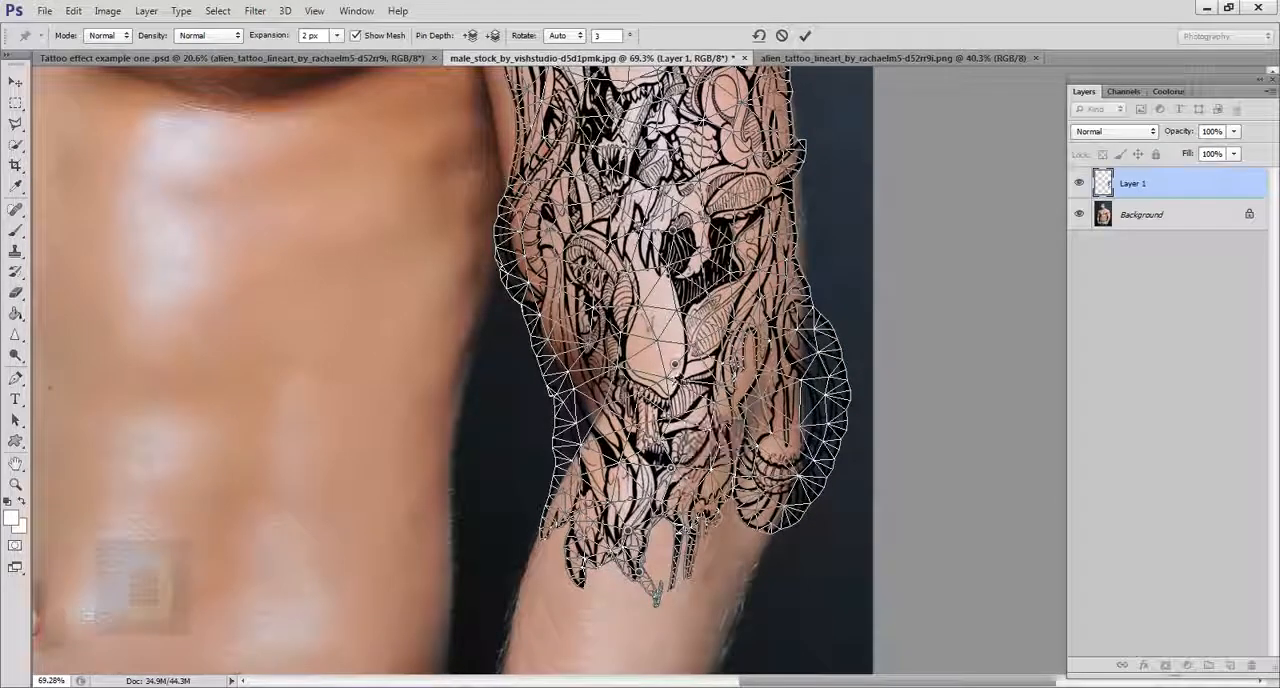
mouse_move(675, 364)
mouse_down()
mouse_move(680, 332)
mouse_move(682, 366)
mouse_up()
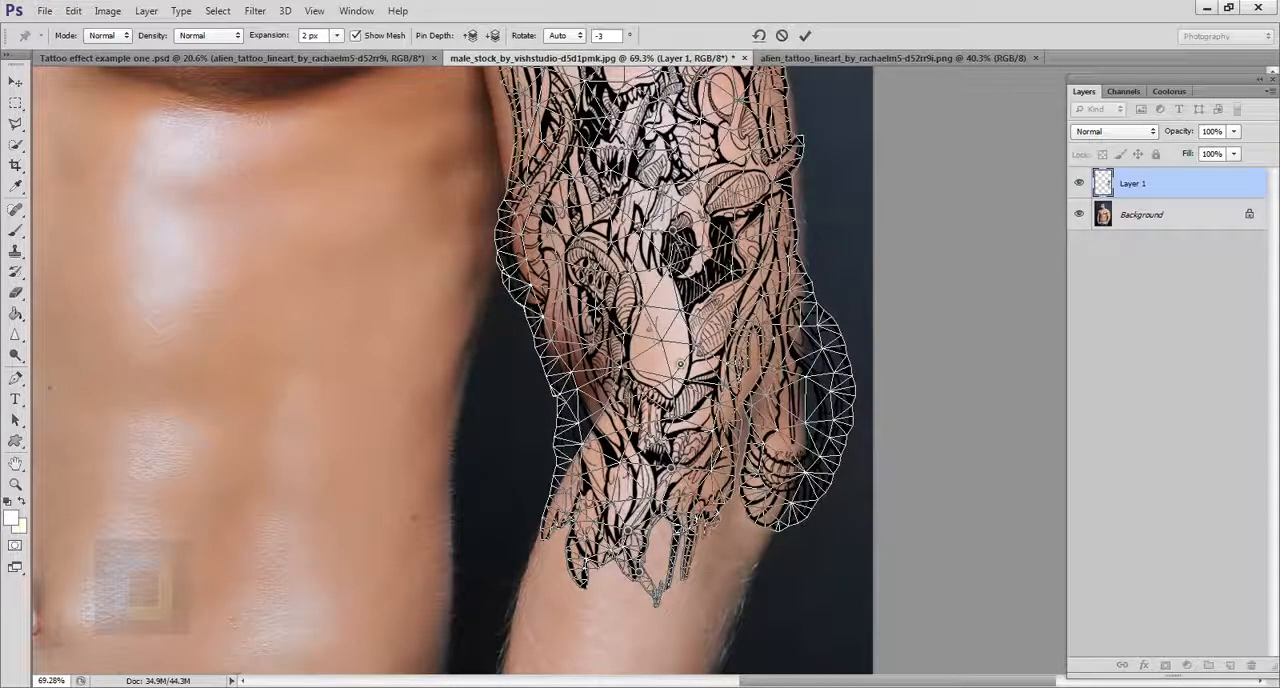
drag(684, 196, 684, 192)
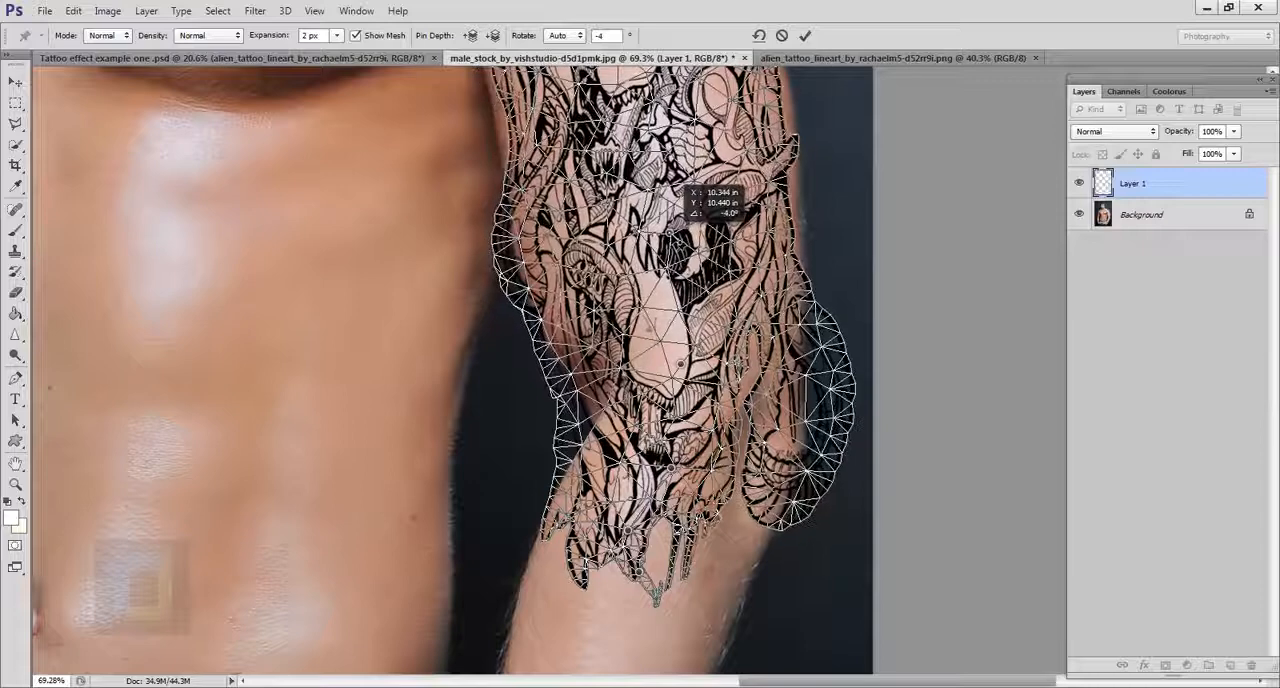
Step: Adjust the Puppet Warp at the tattoo's lower end and beside the curled tail at the outer elbow with slight pin shifts
scroll(679, 244, down, 3)
scroll(705, 281, up, 3)
scroll(700, 295, down, 2)
scroll(686, 308, up, 2)
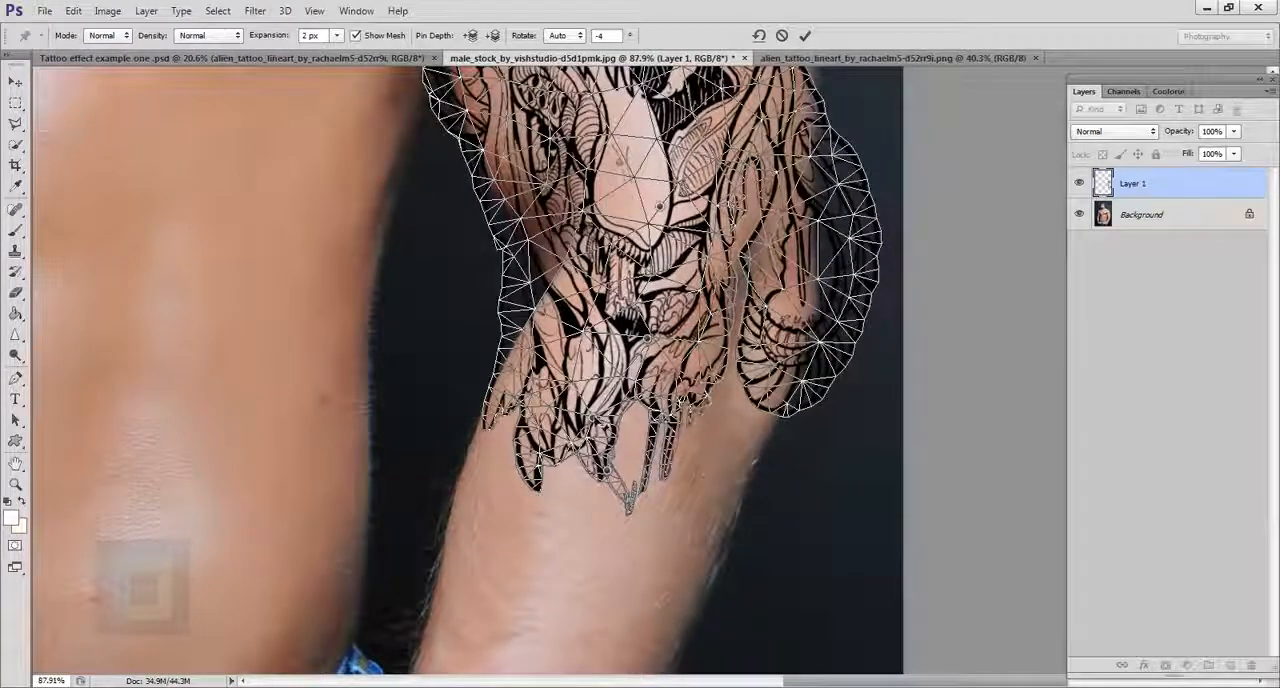
mouse_move(593, 419)
mouse_down()
mouse_move(585, 404)
mouse_move(590, 421)
mouse_up()
drag(658, 344, 665, 479)
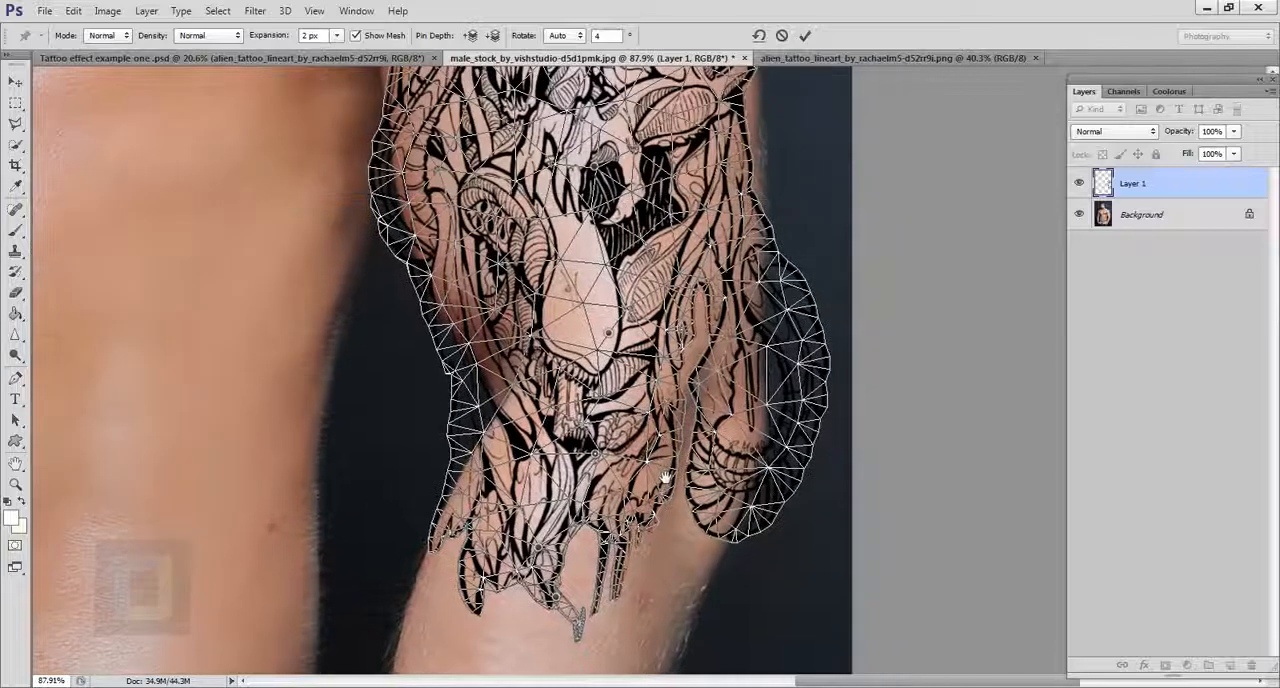
mouse_move(764, 406)
mouse_down()
mouse_move(750, 395)
mouse_move(761, 398)
mouse_up()
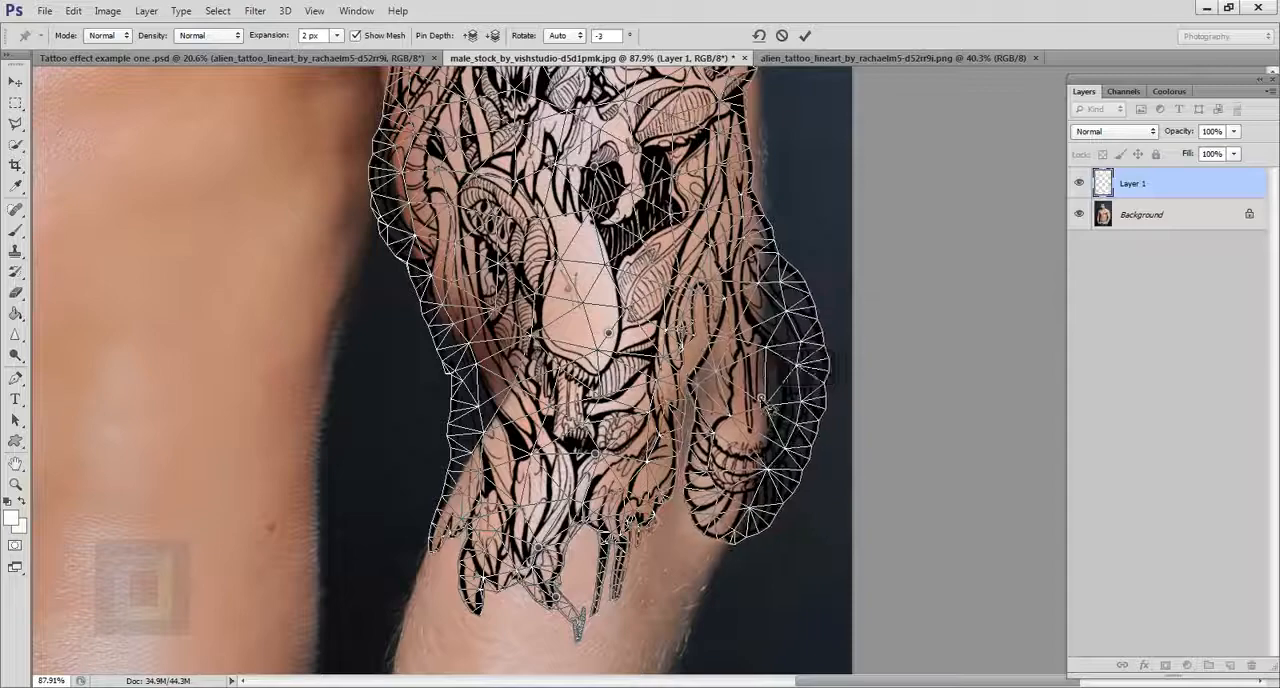
Step: Pin the tattoo's inner edge below the elbow crease, shift it slightly inward onto the forearm and apply the Puppet Warp
drag(611, 243, 650, 558)
drag(651, 297, 668, 440)
drag(668, 504, 643, 183)
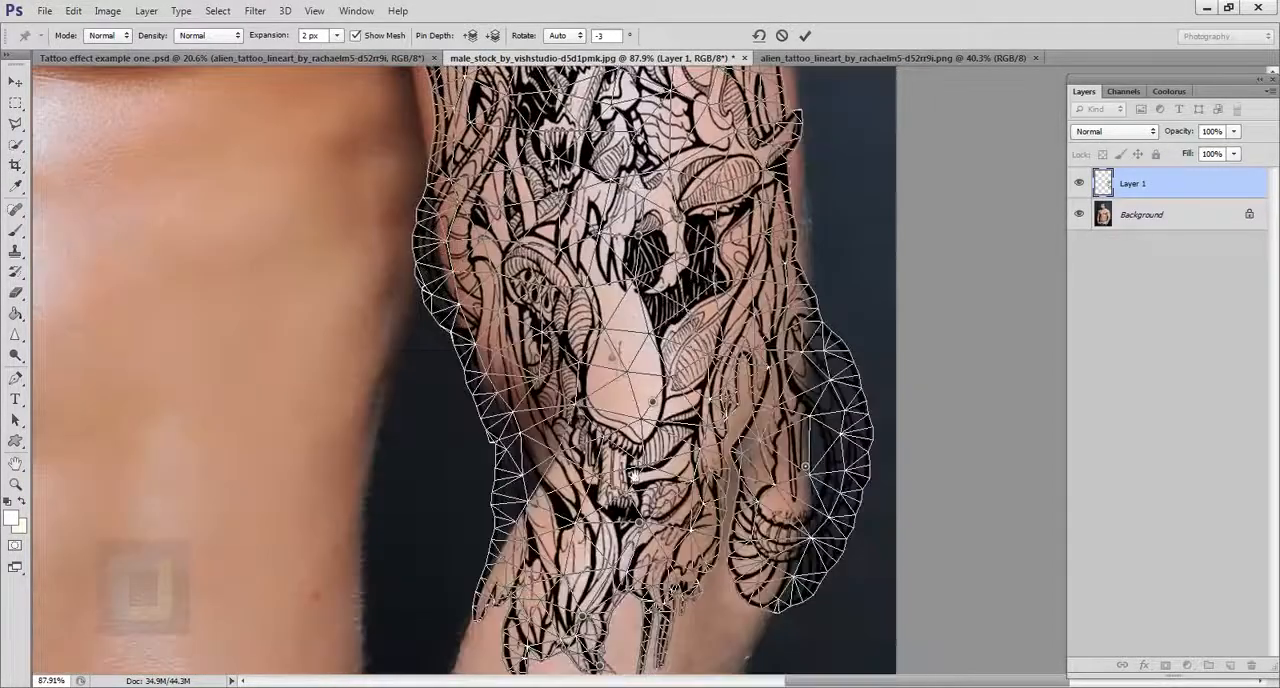
drag(633, 477, 659, 312)
click(543, 391)
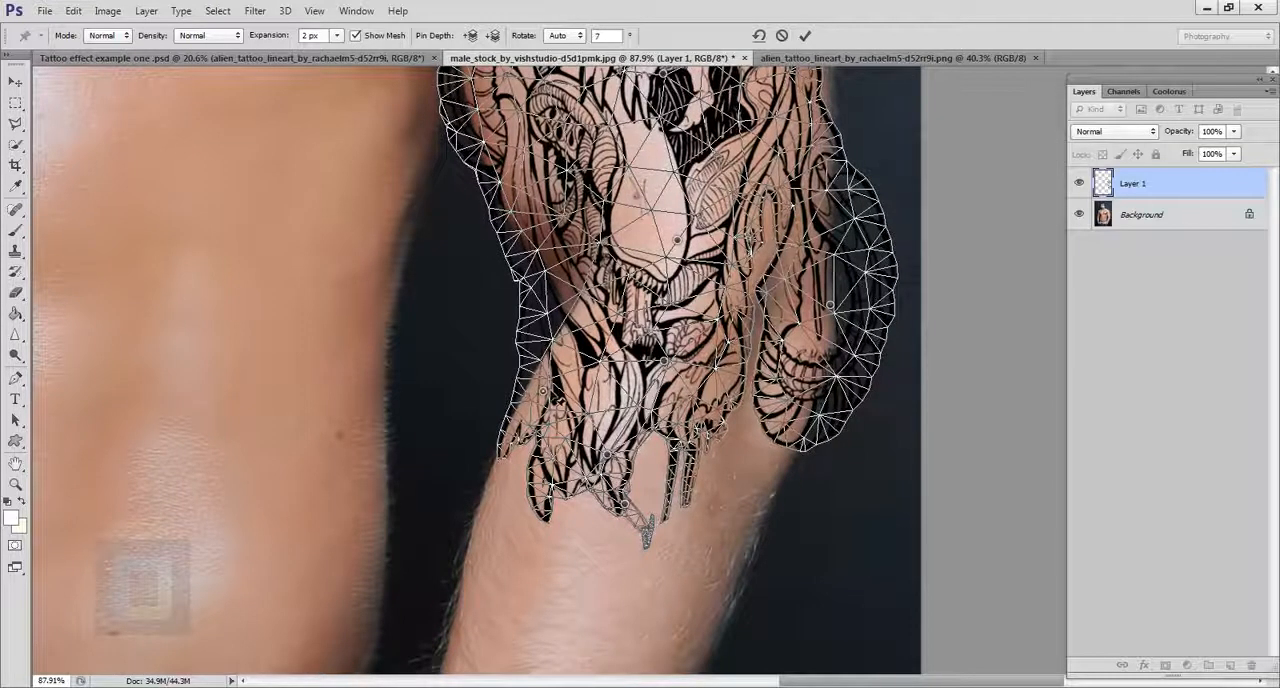
drag(545, 393, 553, 397)
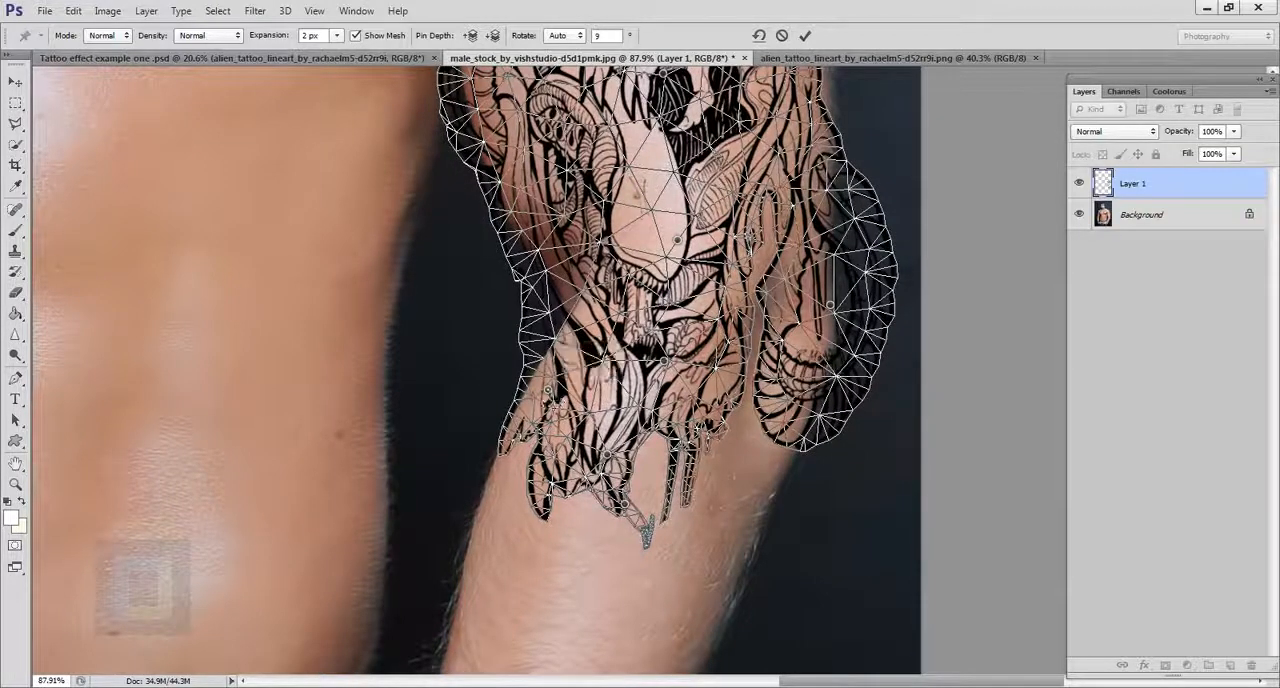
click(805, 37)
Step: Examine how the warped tattoo fits the arm from the shoulder to the elbow, both overall and close up
scroll(770, 452, down, 5)
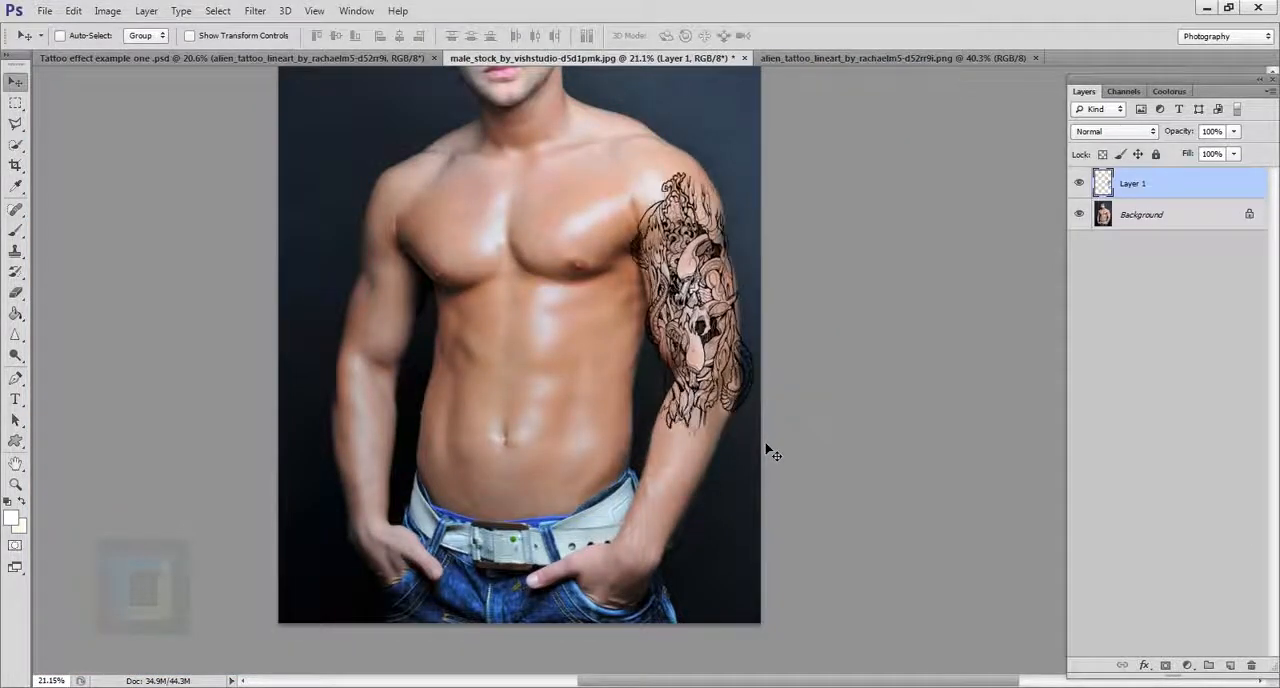
scroll(770, 452, up, 3)
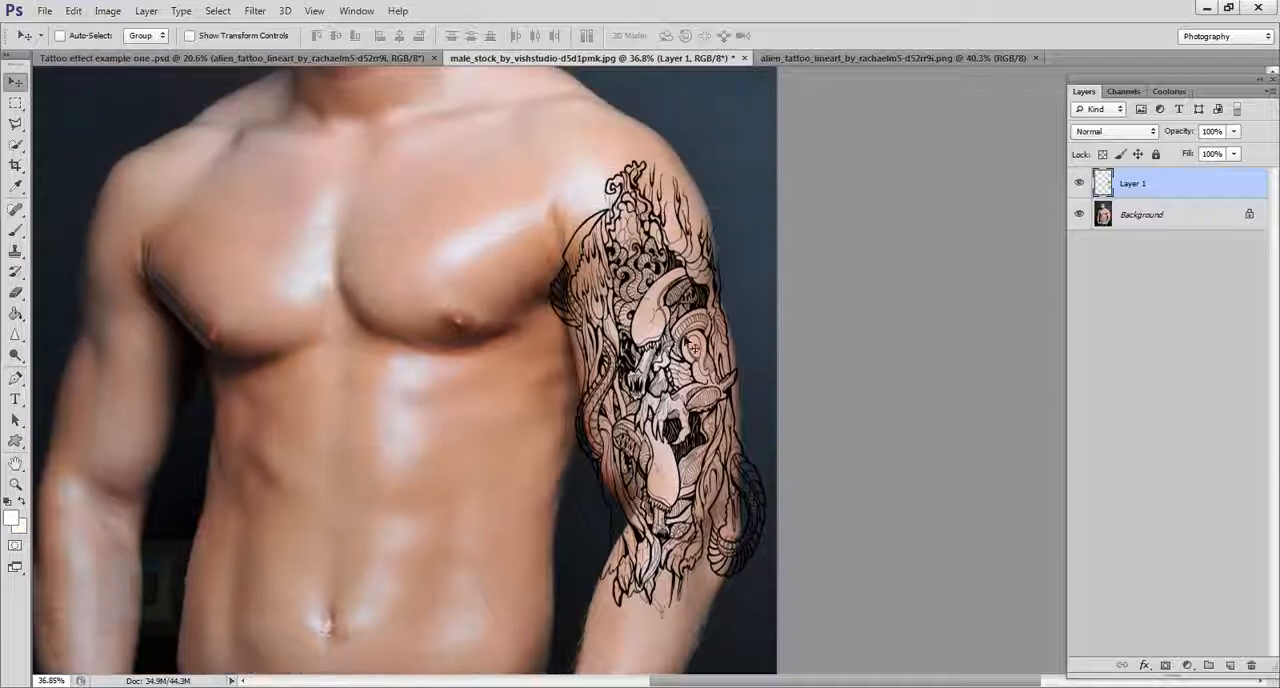
drag(663, 227, 663, 231)
scroll(640, 362, up, 3)
drag(651, 445, 640, 324)
scroll(640, 324, down, 6)
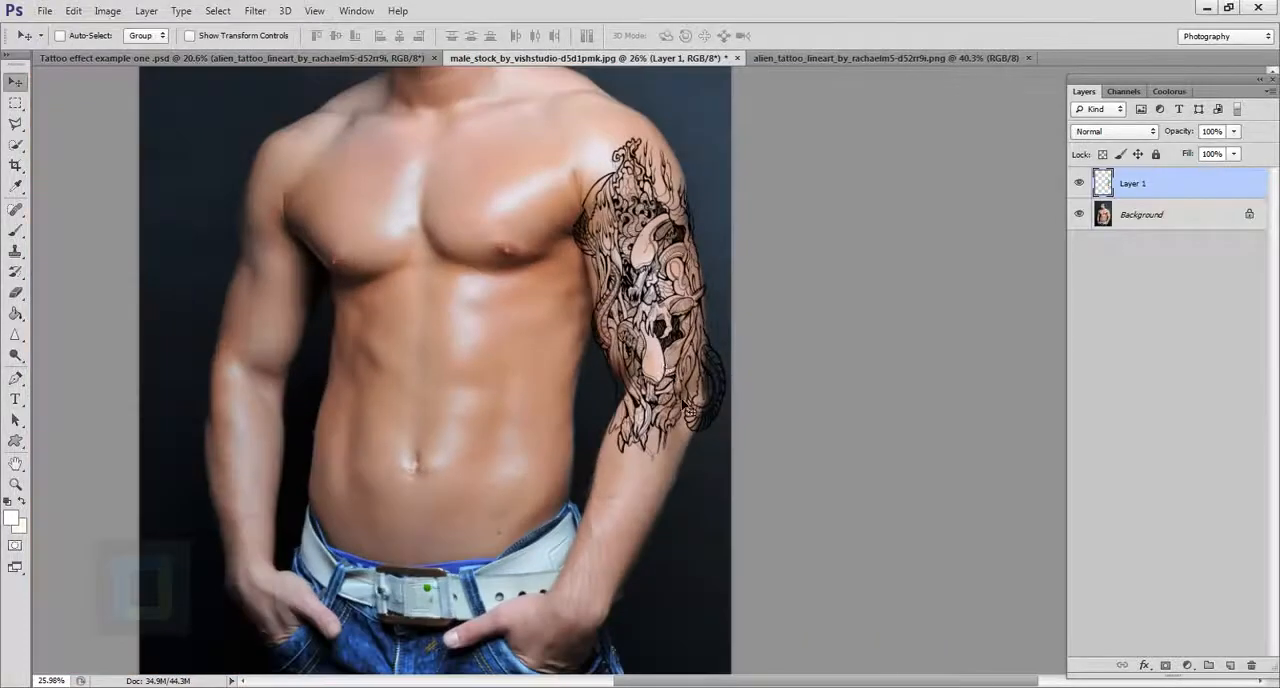
scroll(689, 405, up, 3)
drag(596, 244, 633, 422)
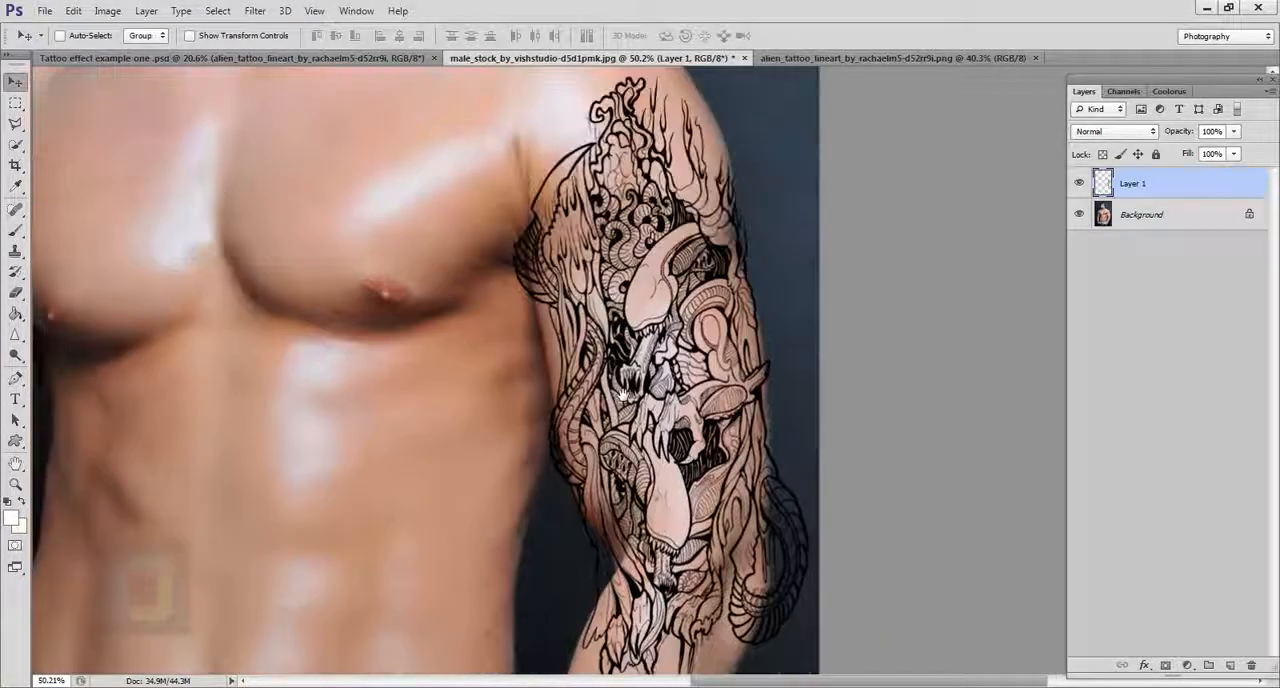
Step: Hide the tattoo layer and select the model's left arm from shoulder to mid-forearm on the Background layer with the Quick Selection Tool
click(1079, 184)
click(1110, 220)
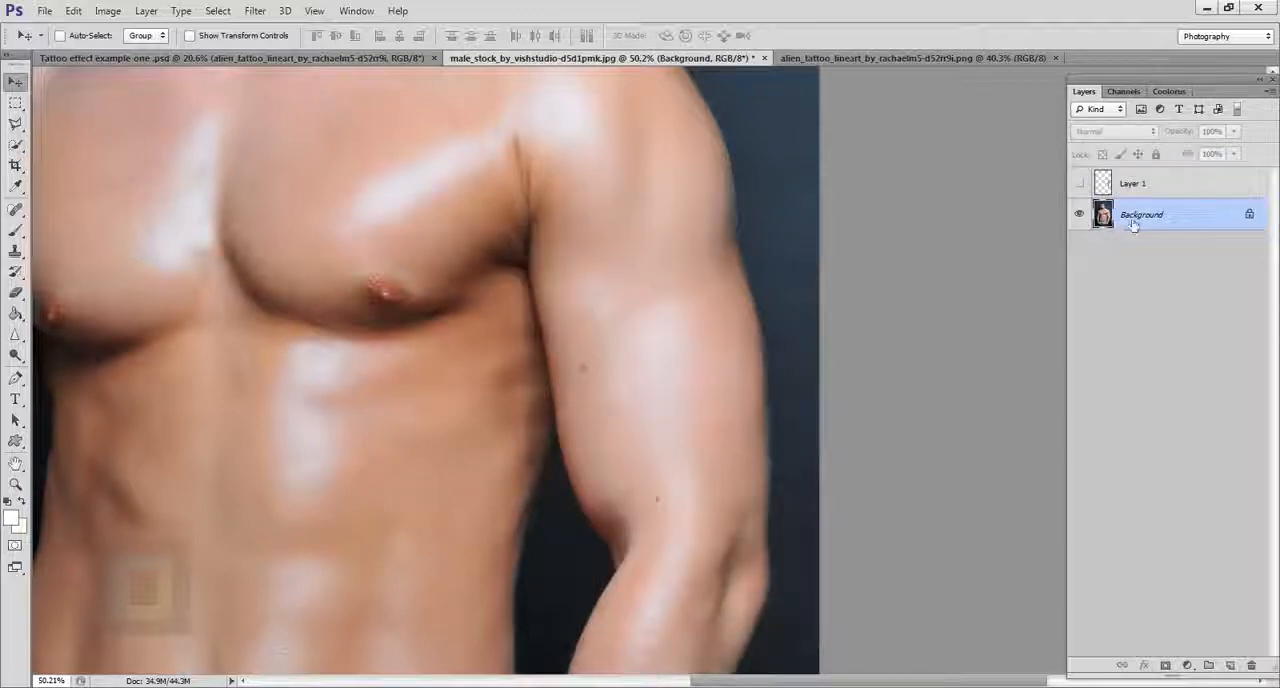
click(15, 147)
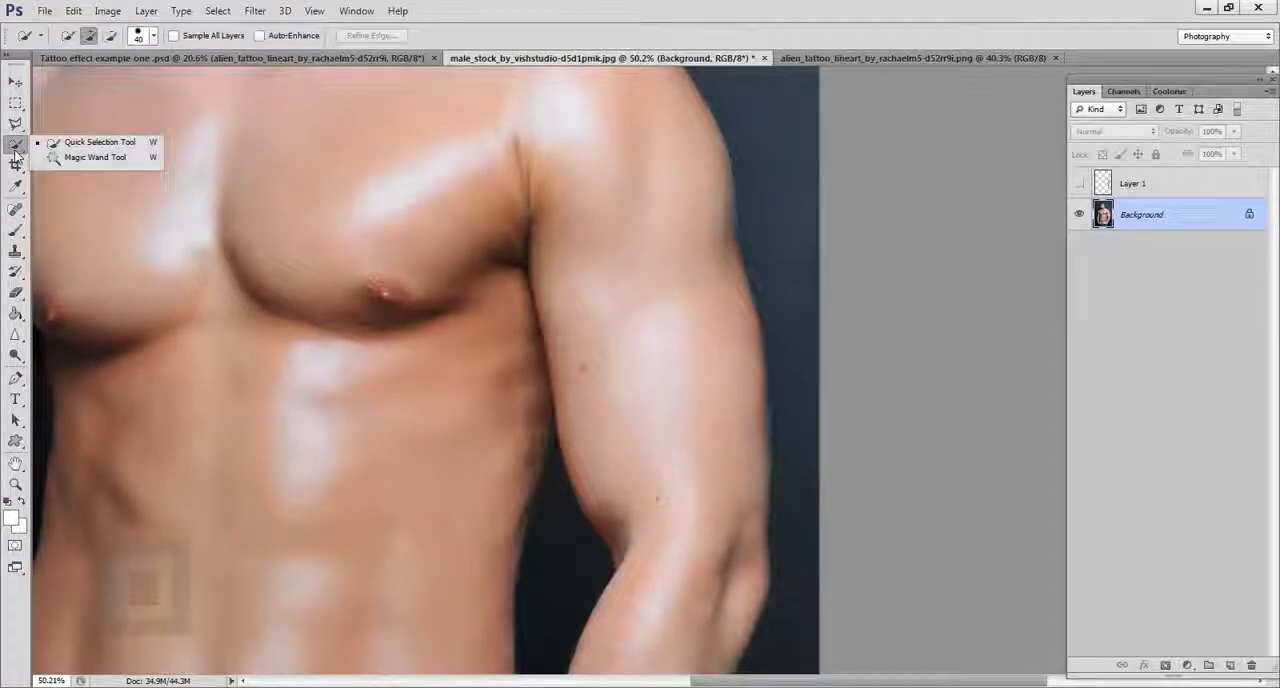
click(88, 142)
scroll(621, 307, down, 3)
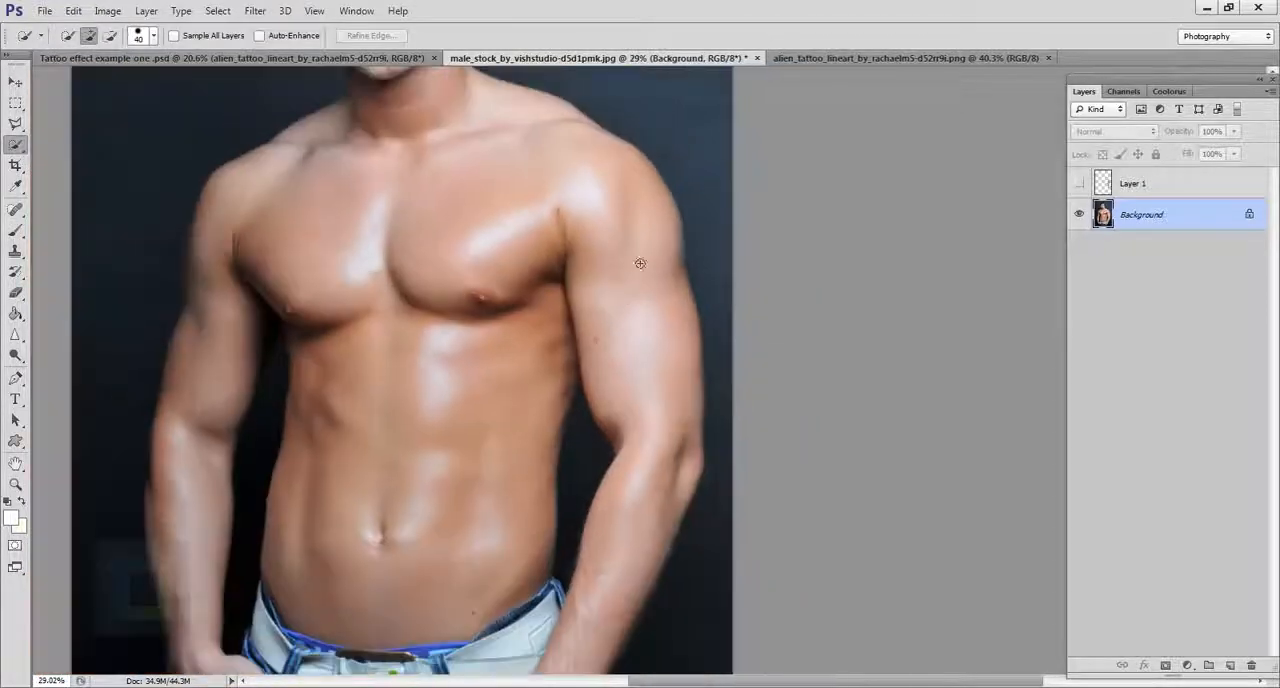
mouse_move(640, 264)
mouse_down()
mouse_move(619, 270)
mouse_move(652, 424)
mouse_move(654, 368)
mouse_up()
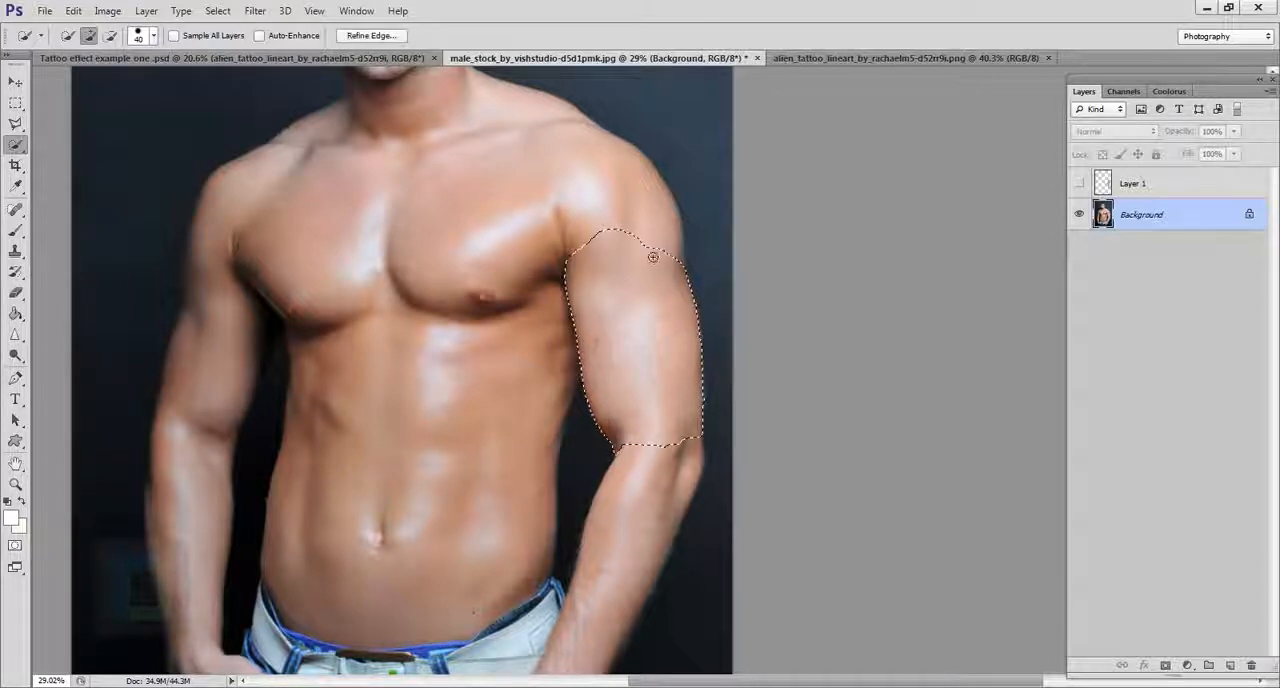
mouse_move(628, 231)
mouse_down()
mouse_move(586, 194)
mouse_move(562, 226)
mouse_up()
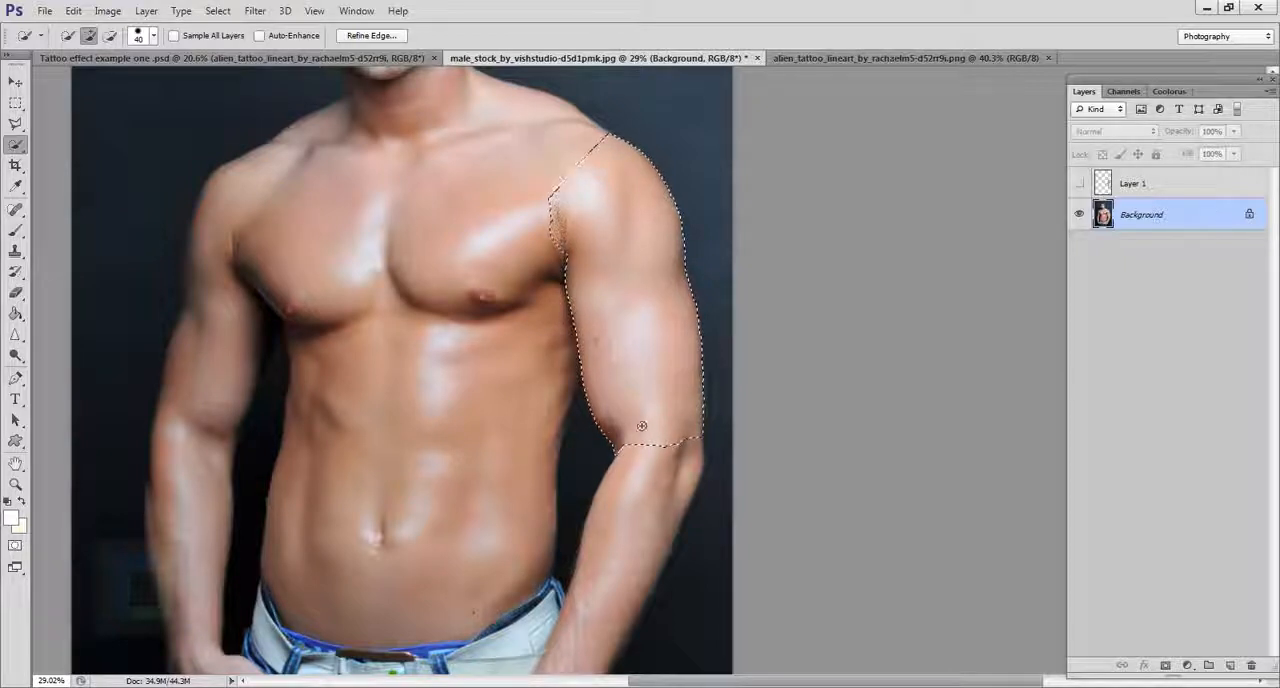
mouse_move(645, 438)
mouse_down()
mouse_move(648, 488)
mouse_move(615, 572)
mouse_up()
Step: Show the tattoo layer again and add a layer mask to it from the arm selection
click(1080, 184)
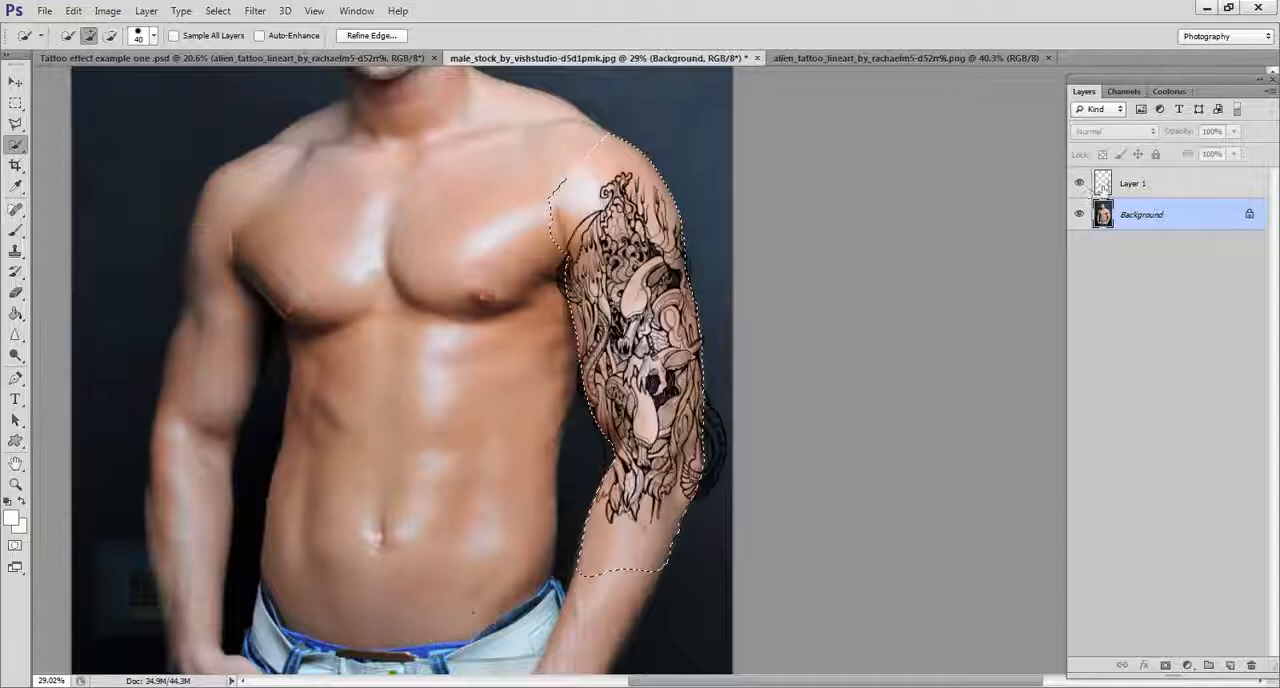
click(1131, 189)
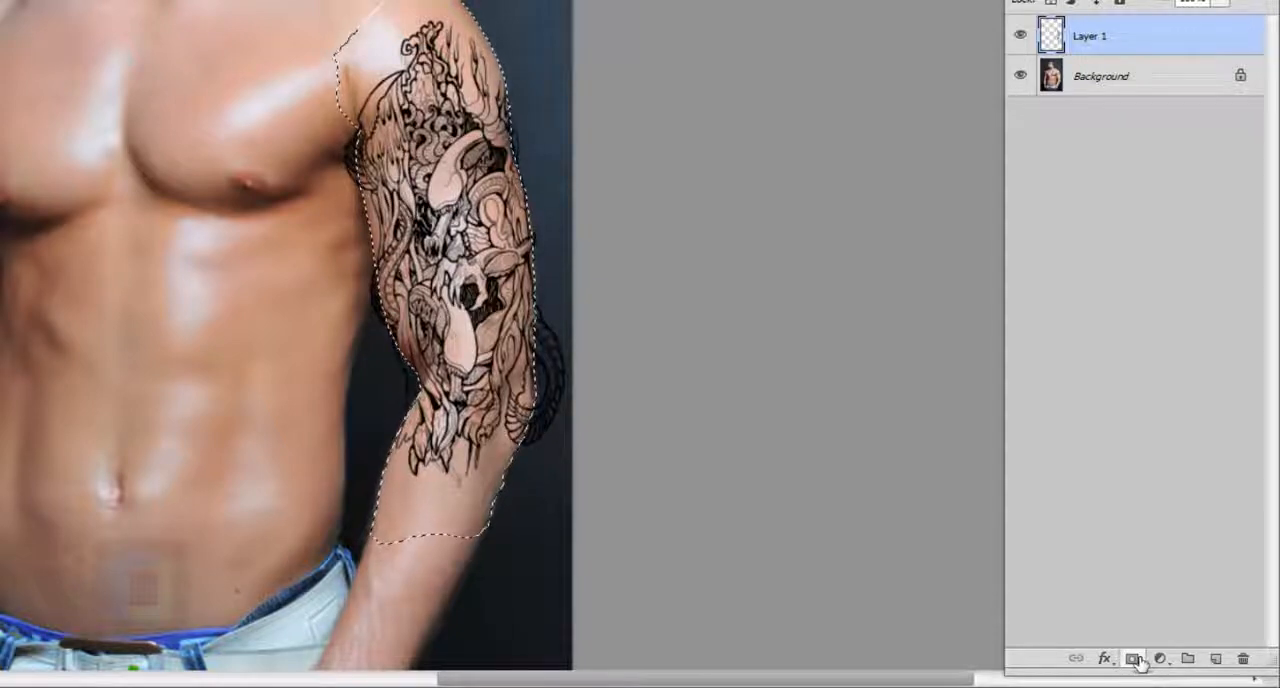
click(1133, 659)
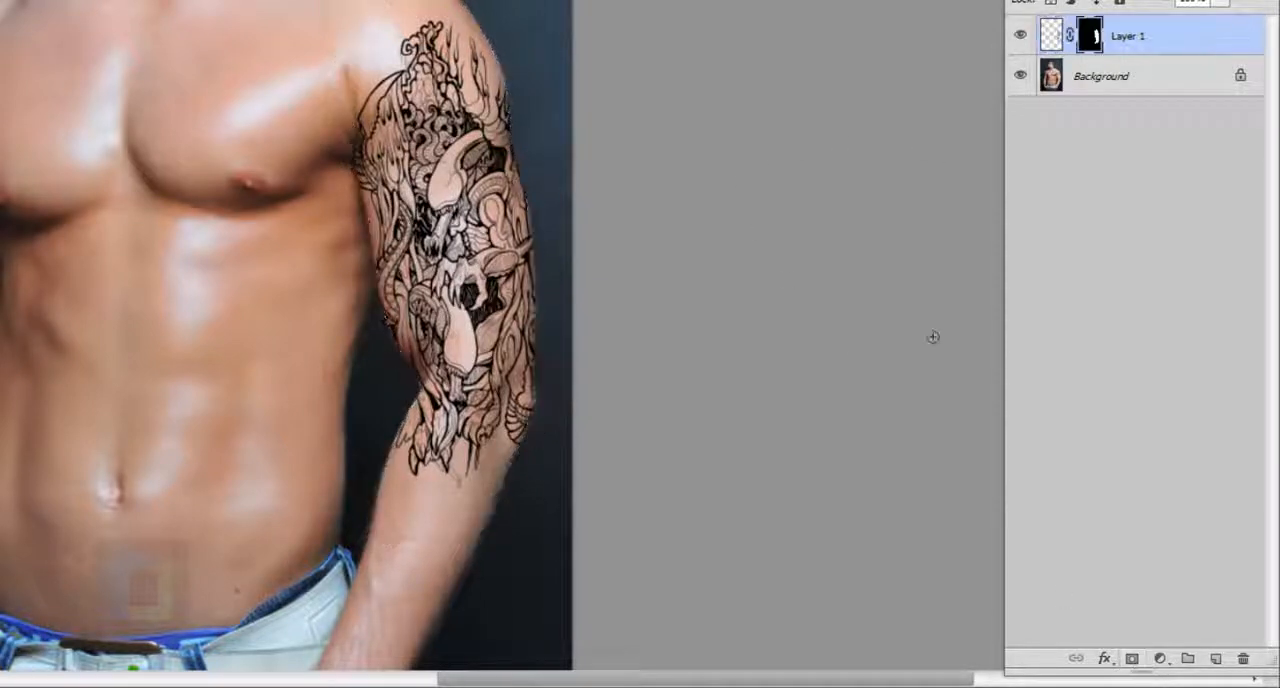
Step: Paint on the tattoo's layer mask with a white brush at 100% opacity to reveal the curled tail outside the elbow
scroll(465, 309, up, 2)
scroll(448, 275, up, 3)
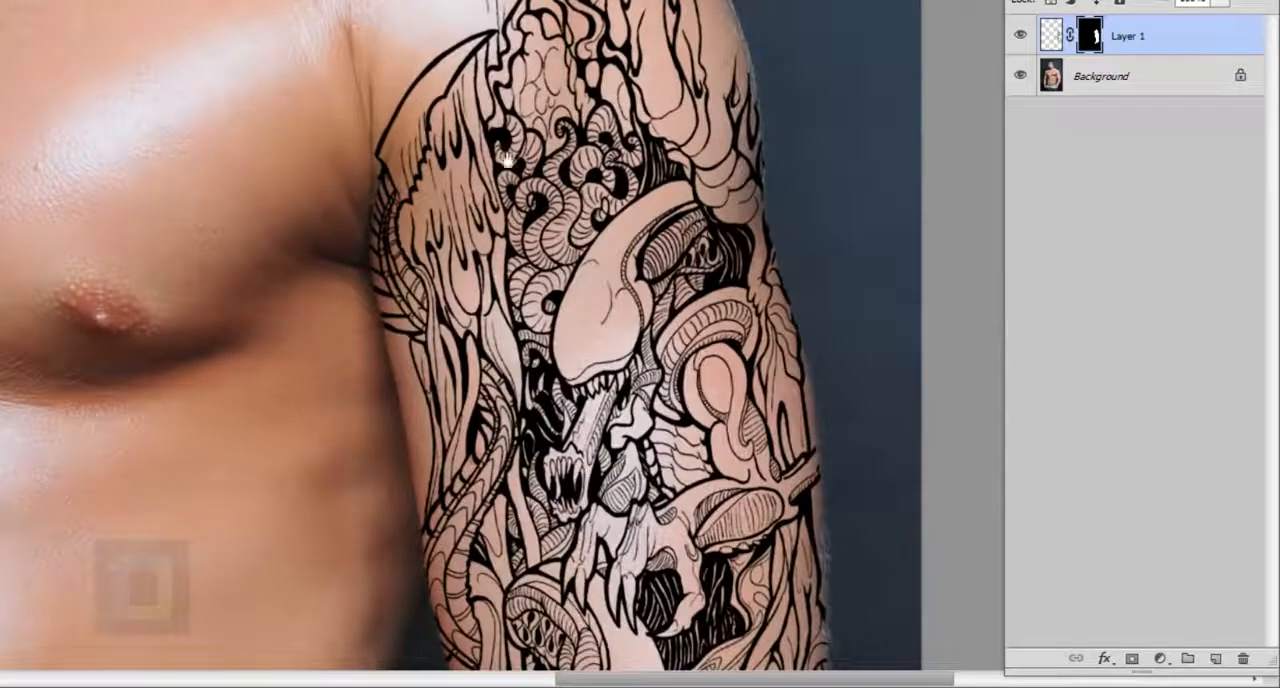
drag(508, 160, 473, 393)
drag(490, 635, 398, 482)
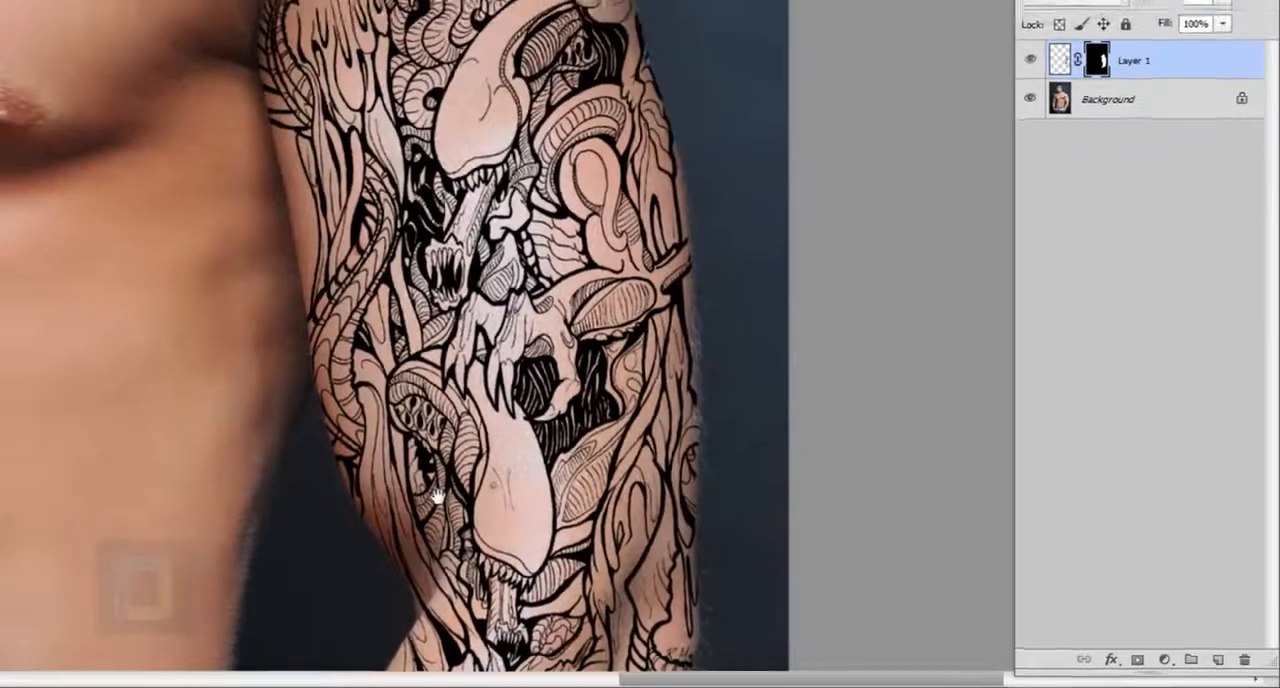
scroll(645, 265, up, 2)
drag(640, 235, 580, 360)
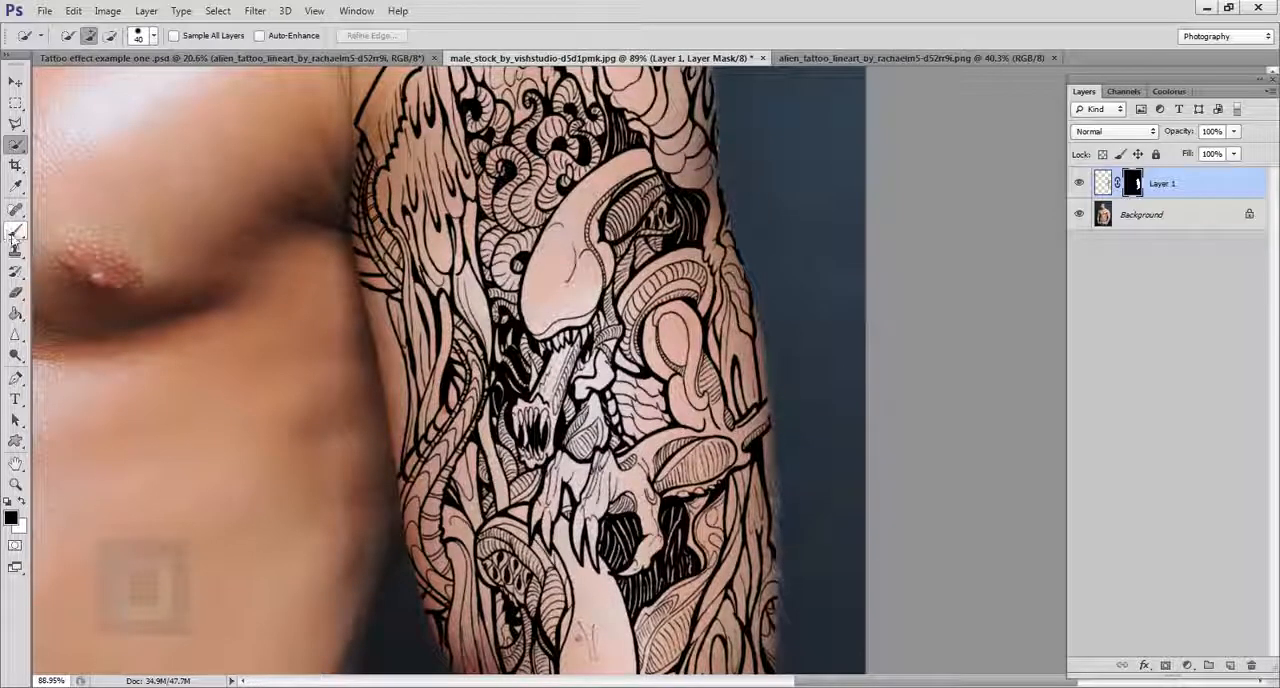
drag(14, 232, 90, 226)
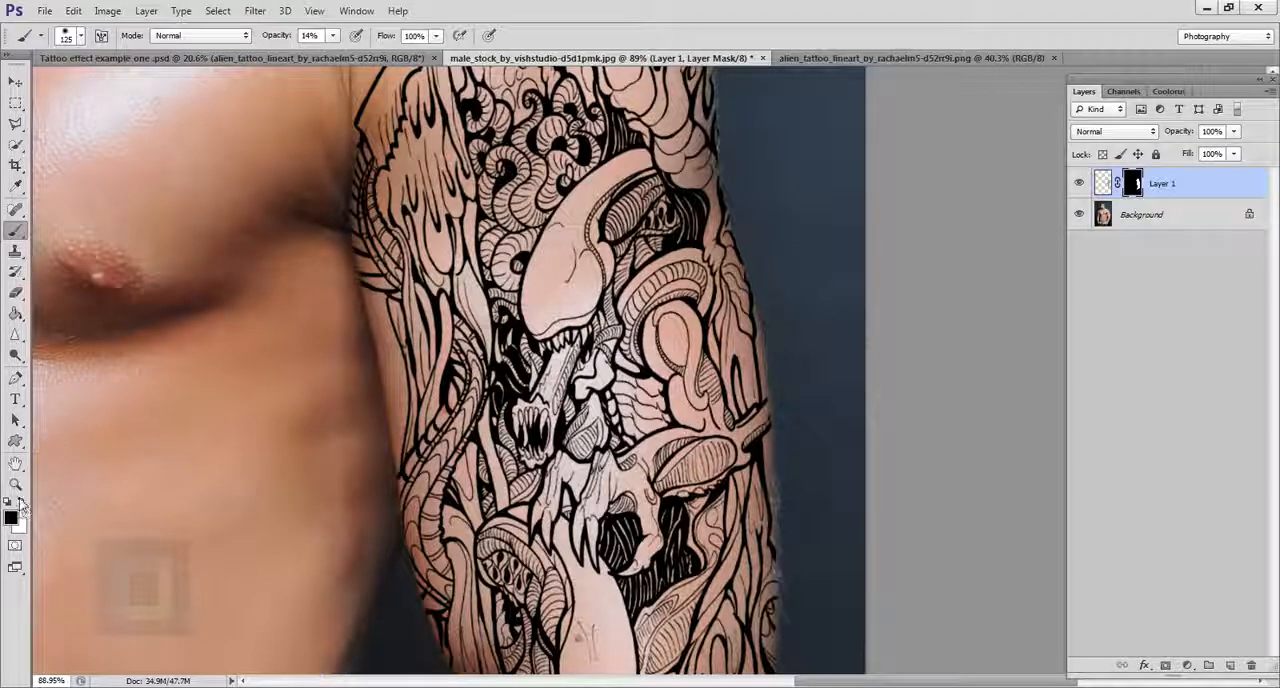
scroll(720, 470, down, 5)
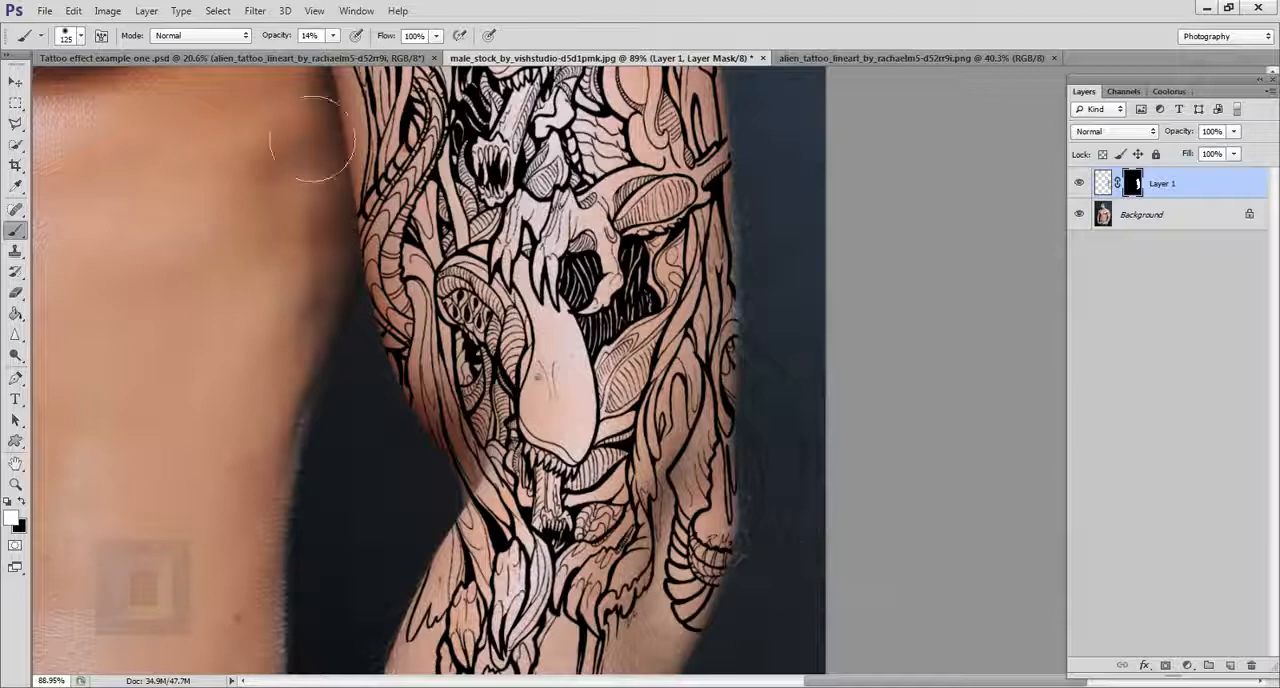
drag(275, 40, 362, 40)
mouse_move(776, 422)
mouse_down()
mouse_move(808, 494)
mouse_move(814, 569)
mouse_up()
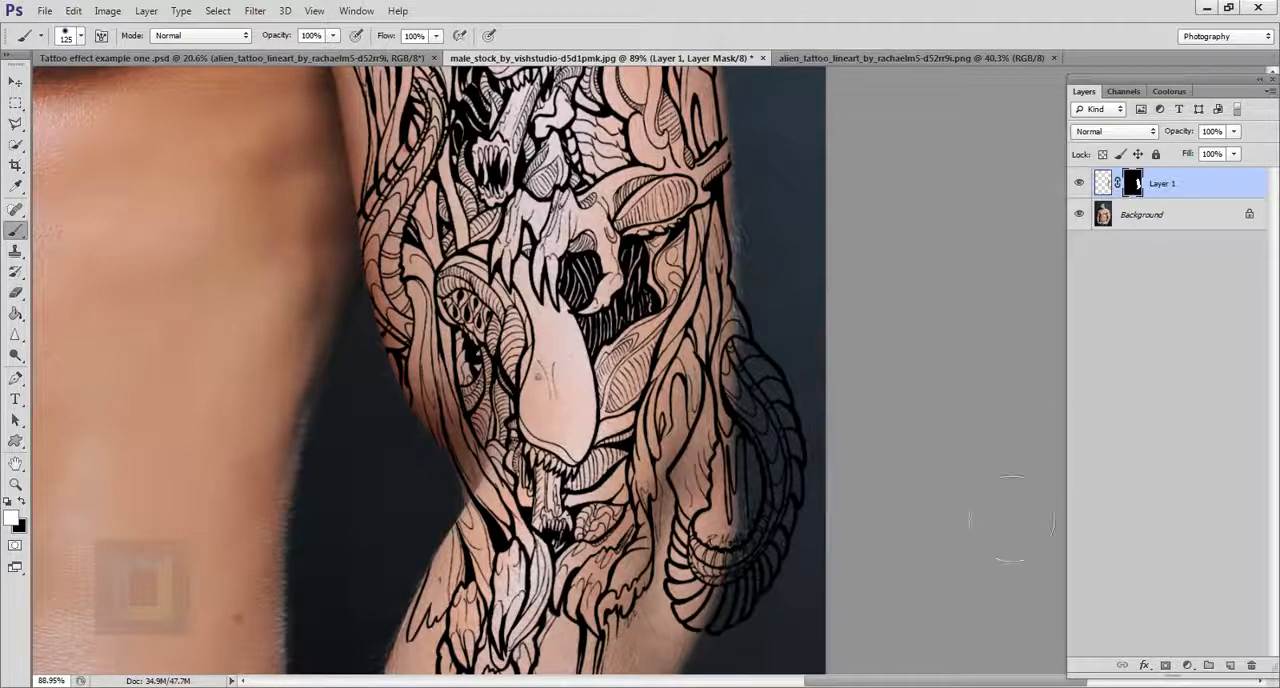
Step: Undo the white mask painting beside the elbow
scroll(1005, 505, down, 2)
key(ctrl+alt+z)
key(ctrl+alt+z)
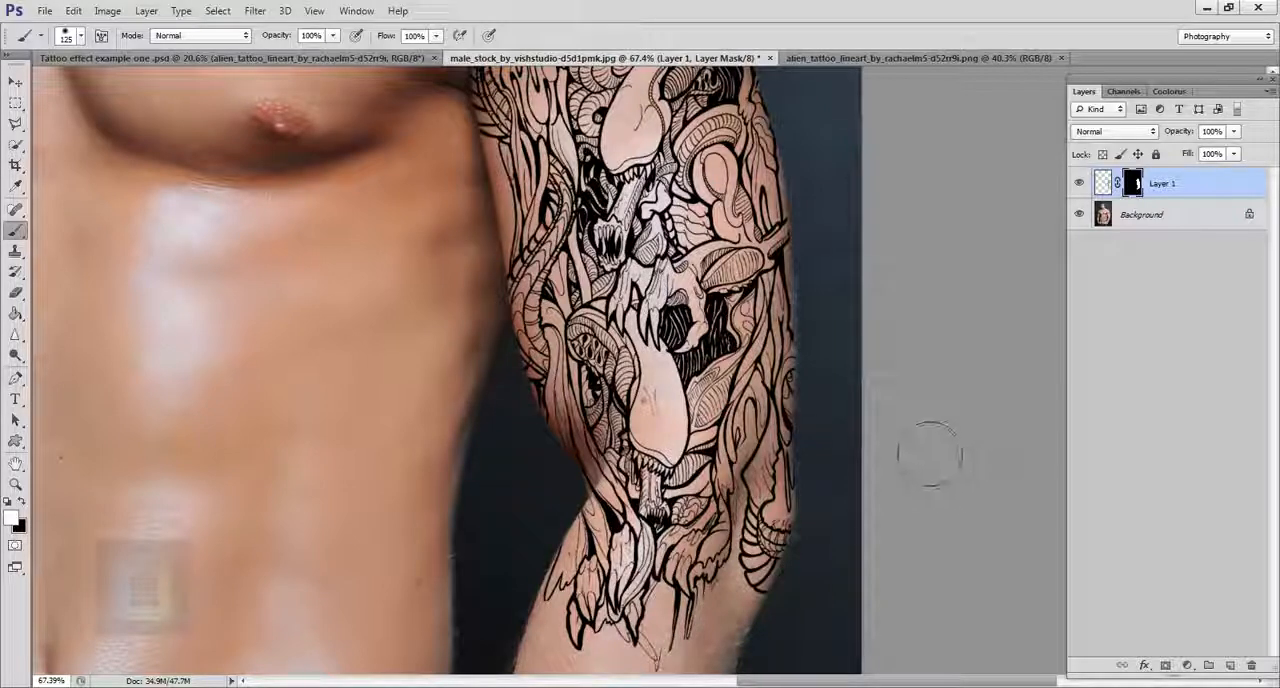
Step: Open the blending options of the tattoo layer and set Blend If to Gray
scroll(926, 448, down, 4)
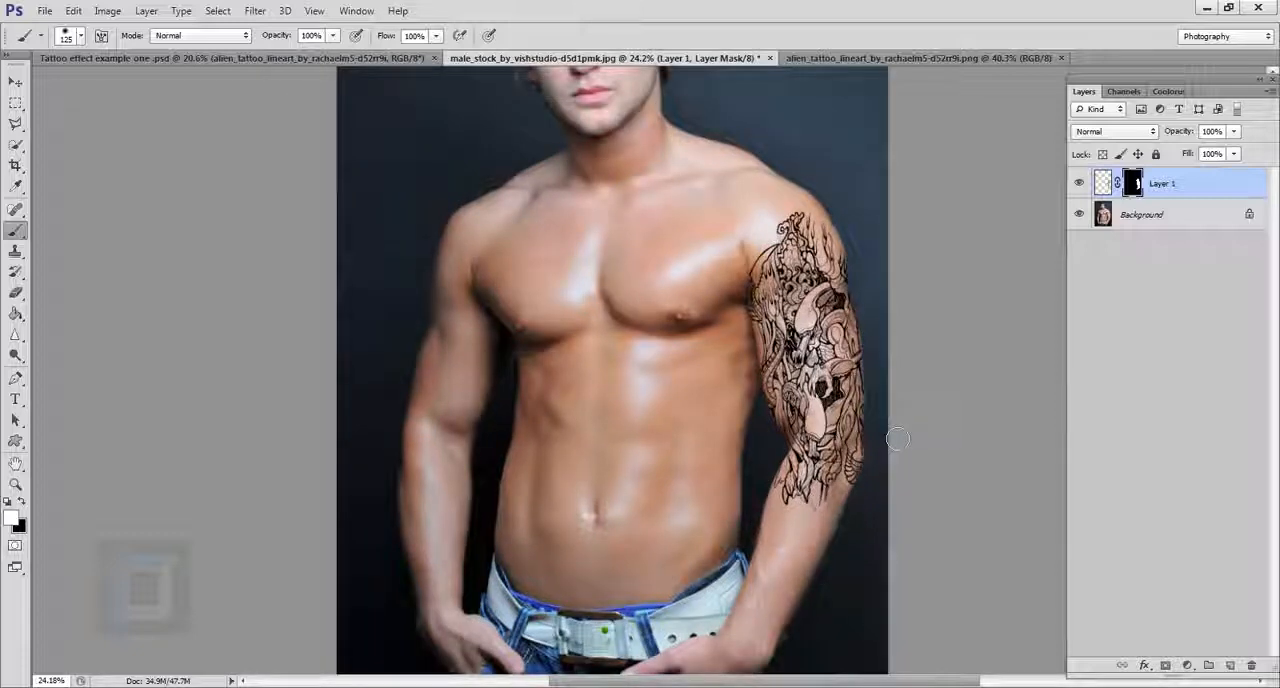
scroll(738, 436, up, 3)
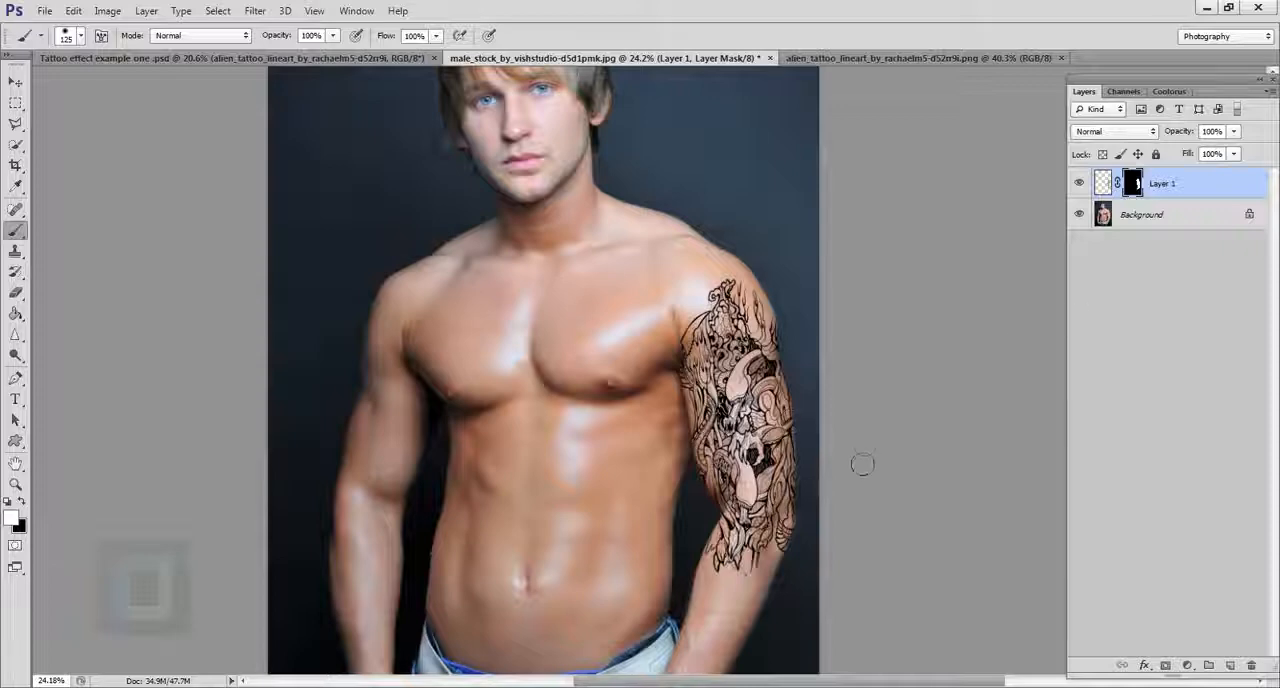
scroll(862, 464, up, 1)
double_click(1258, 189)
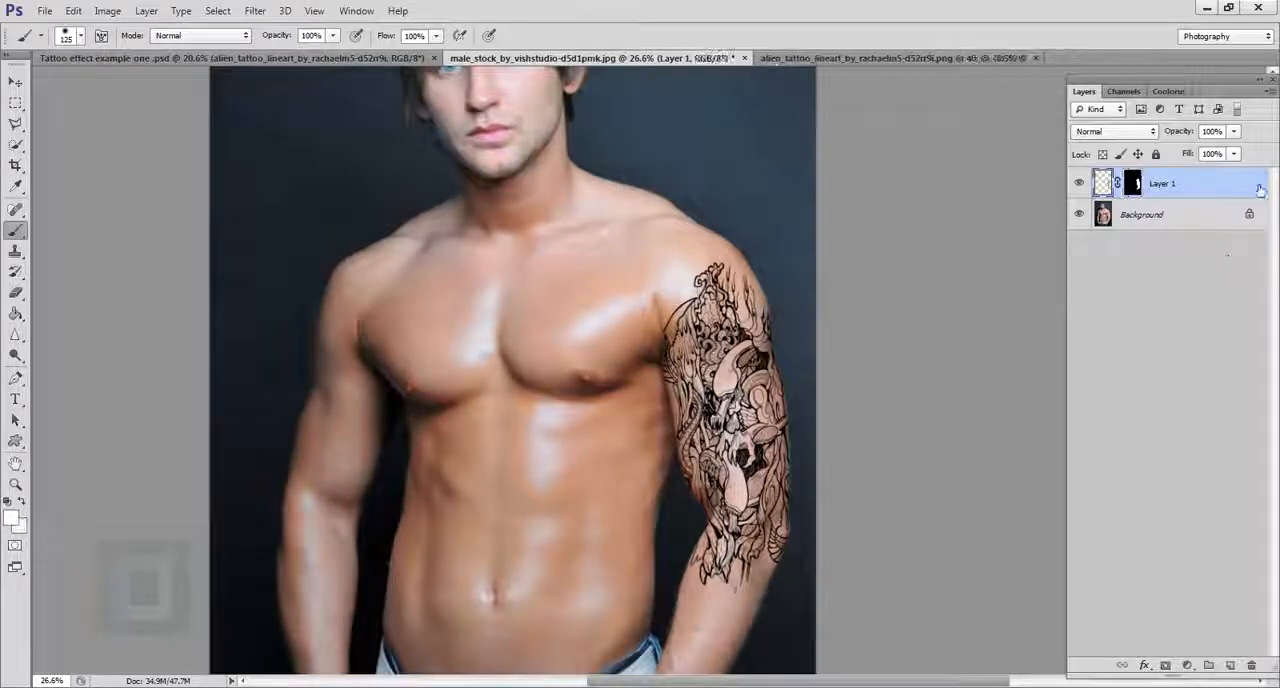
drag(381, 165, 1105, 165)
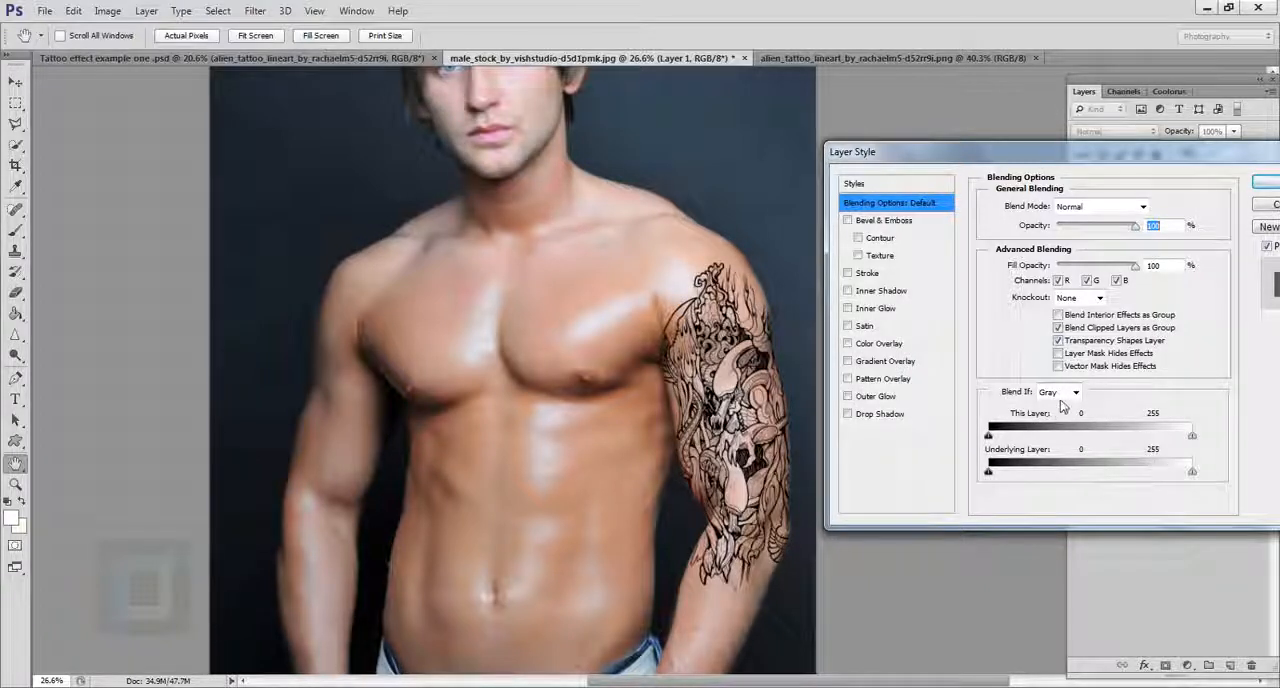
click(1062, 394)
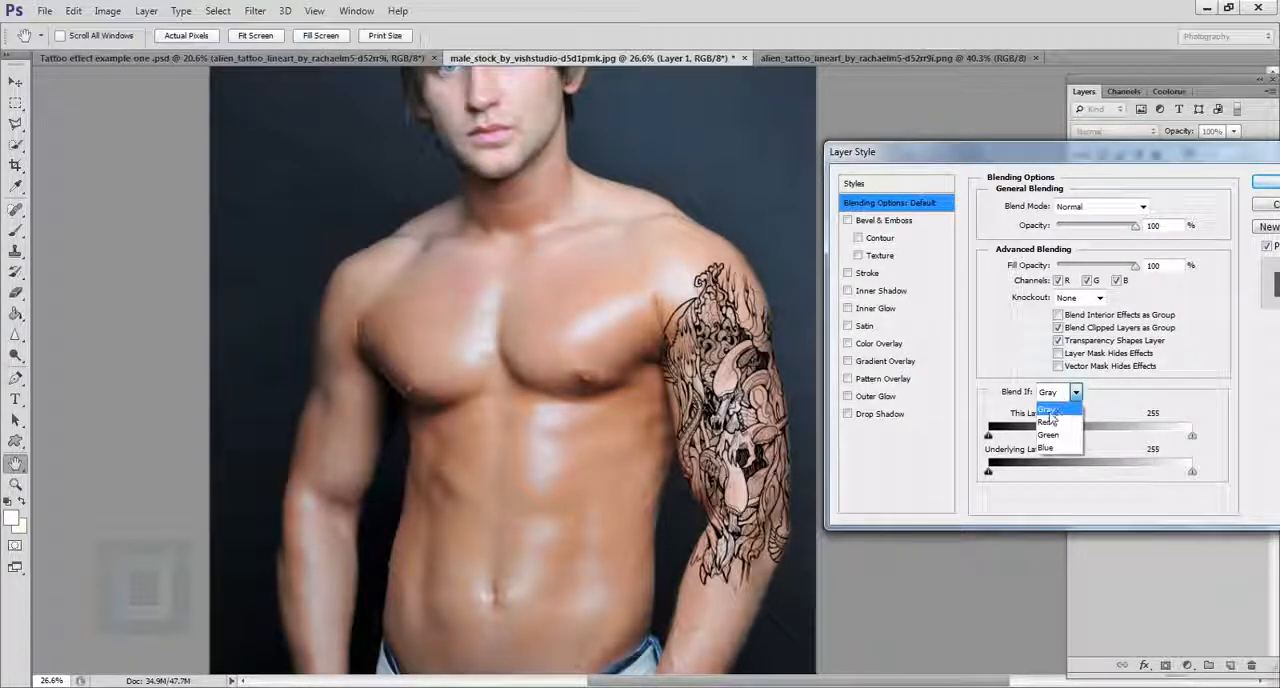
click(1049, 410)
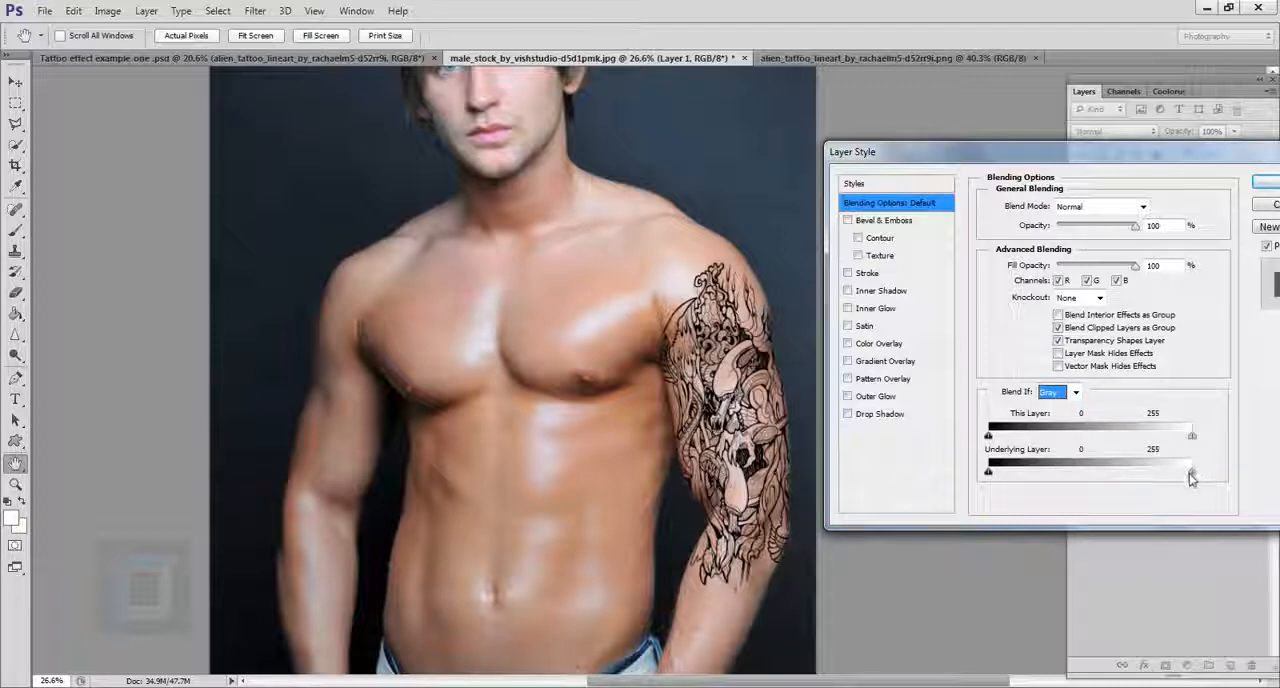
Step: Split the Underlying Layer's white slider and set its range to about 167 / 255 so skin highlights show through the tattoo
mouse_move(1191, 474)
mouse_down()
mouse_move(1132, 474)
mouse_move(1192, 472)
mouse_up()
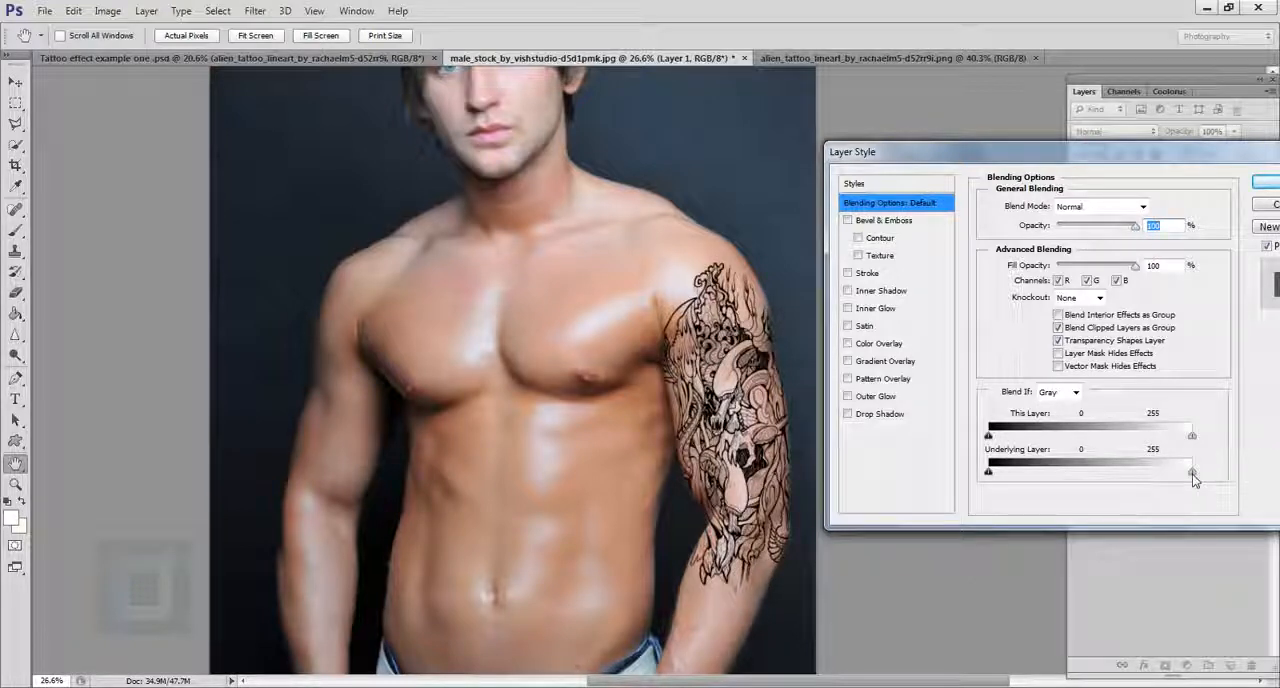
key(alt)
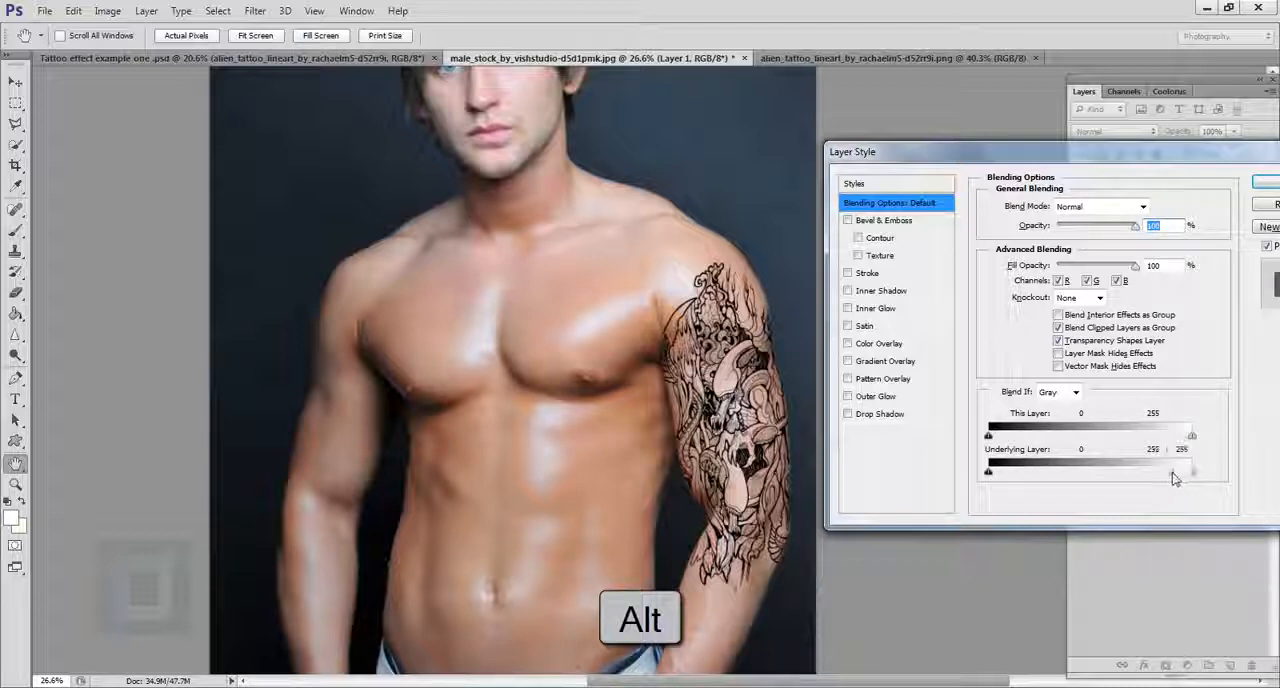
drag(1175, 478, 1124, 463)
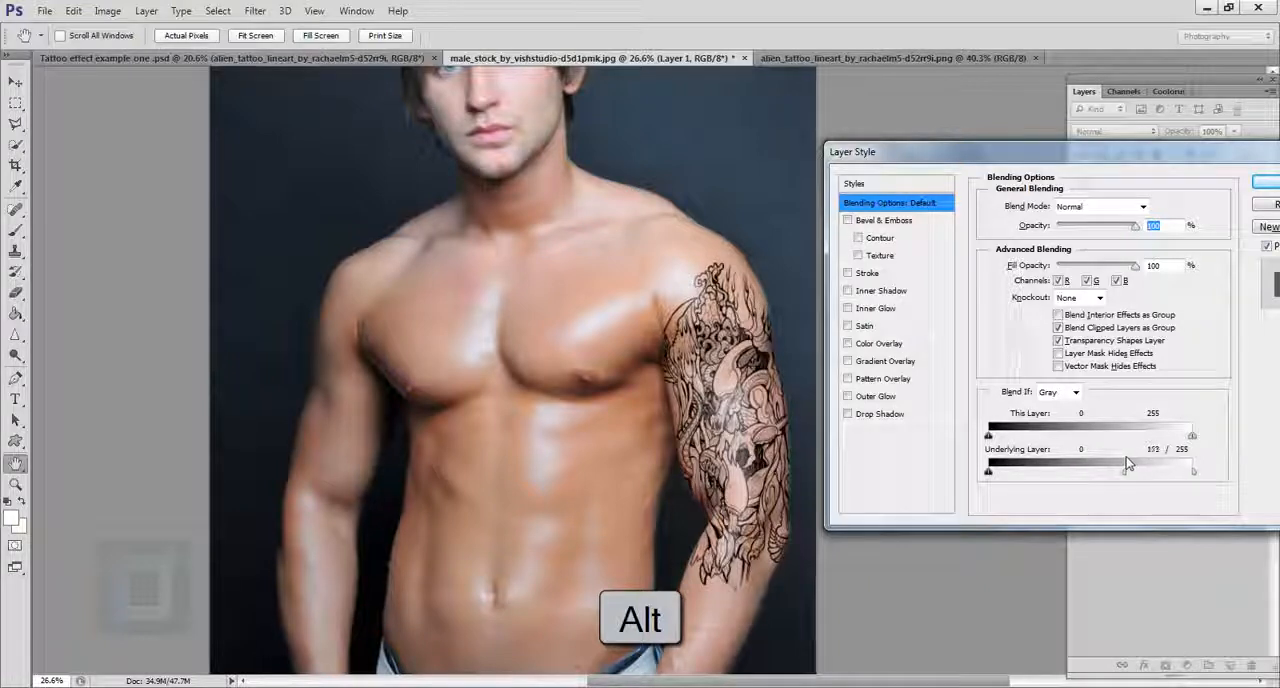
mouse_move(1128, 464)
mouse_down()
mouse_move(1040, 452)
mouse_move(1128, 462)
mouse_up()
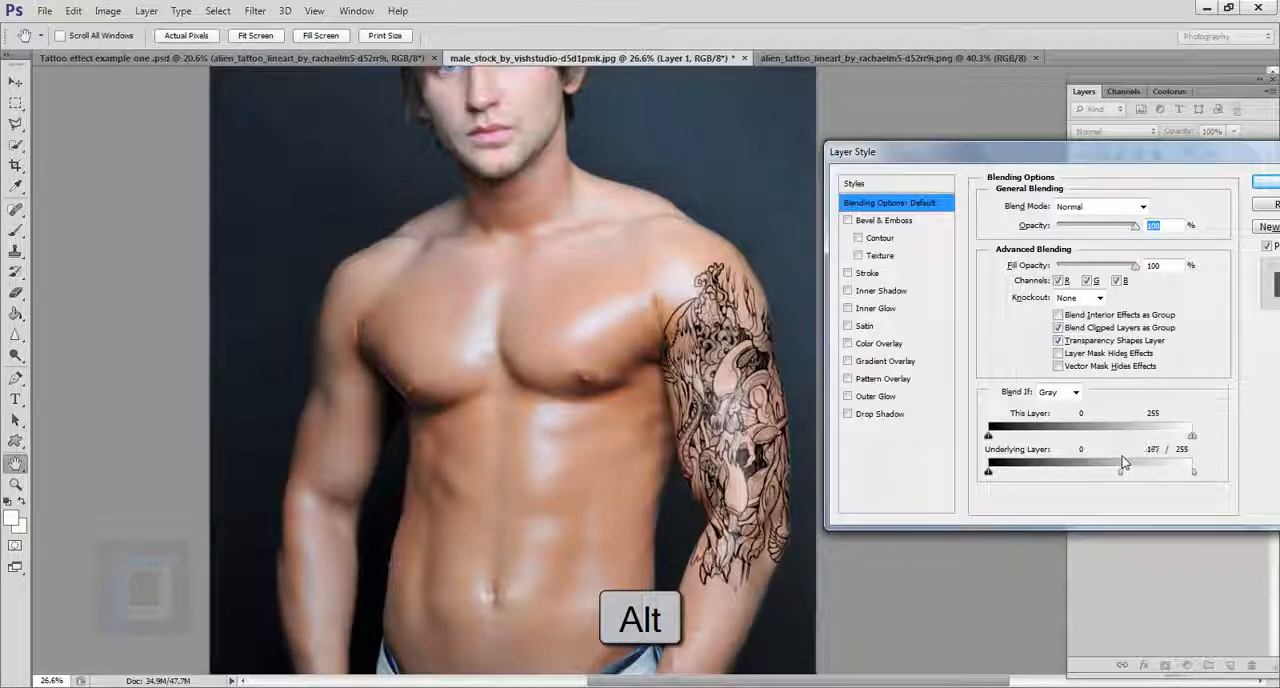
Step: Apply the tattoo layer's blending options with the Underlying Layer highlights at 167 / 255 and check the tattoo up close
drag(1123, 462, 1122, 463)
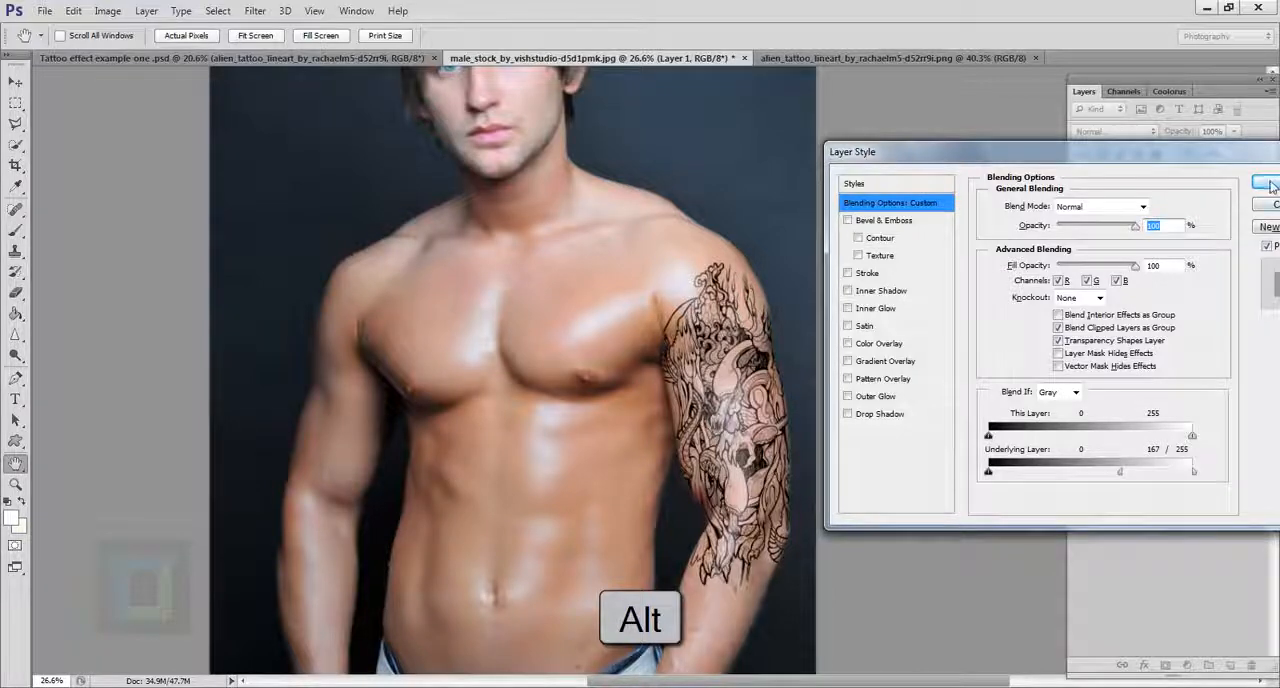
click(1268, 185)
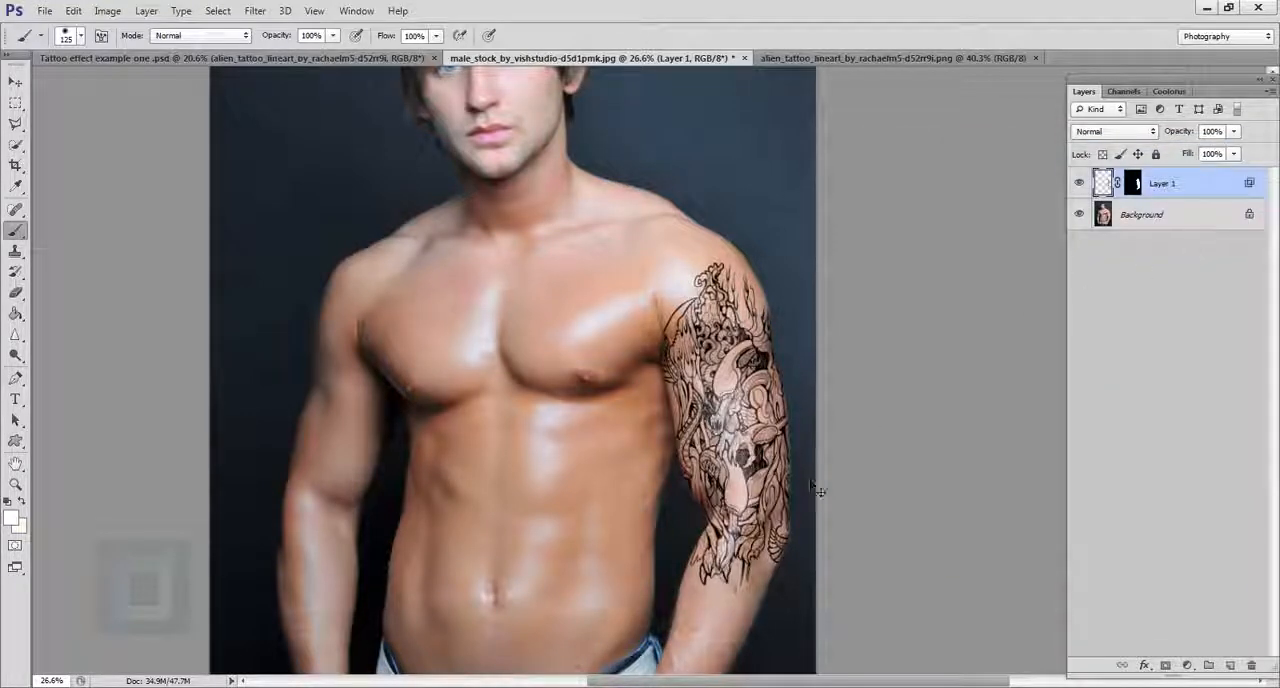
scroll(776, 474, up, 10)
scroll(682, 364, up, 4)
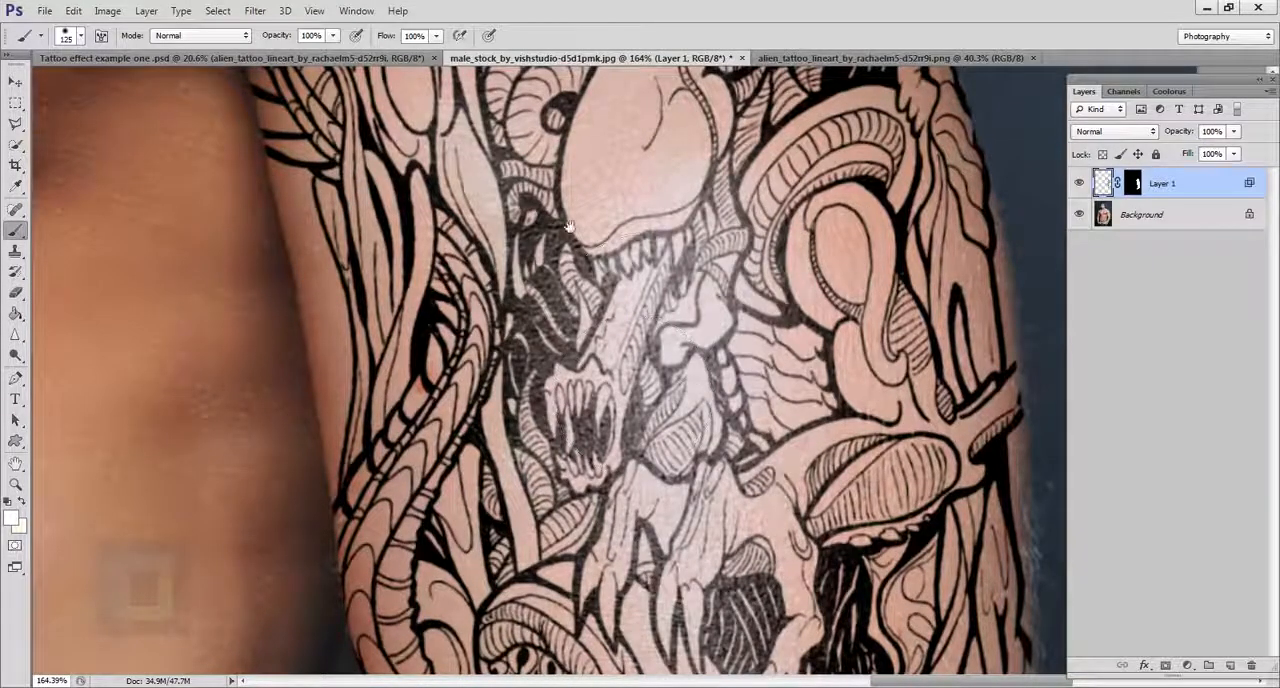
drag(585, 220, 613, 394)
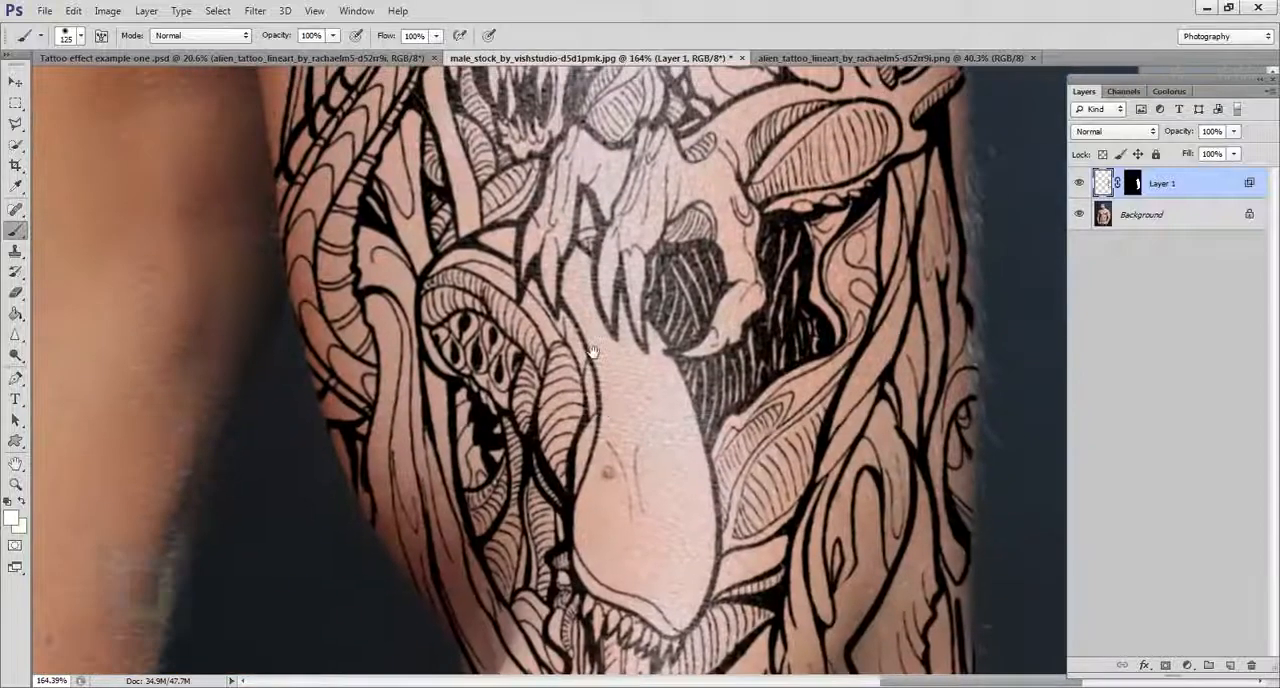
scroll(613, 394, down, 6)
scroll(613, 394, down, 8)
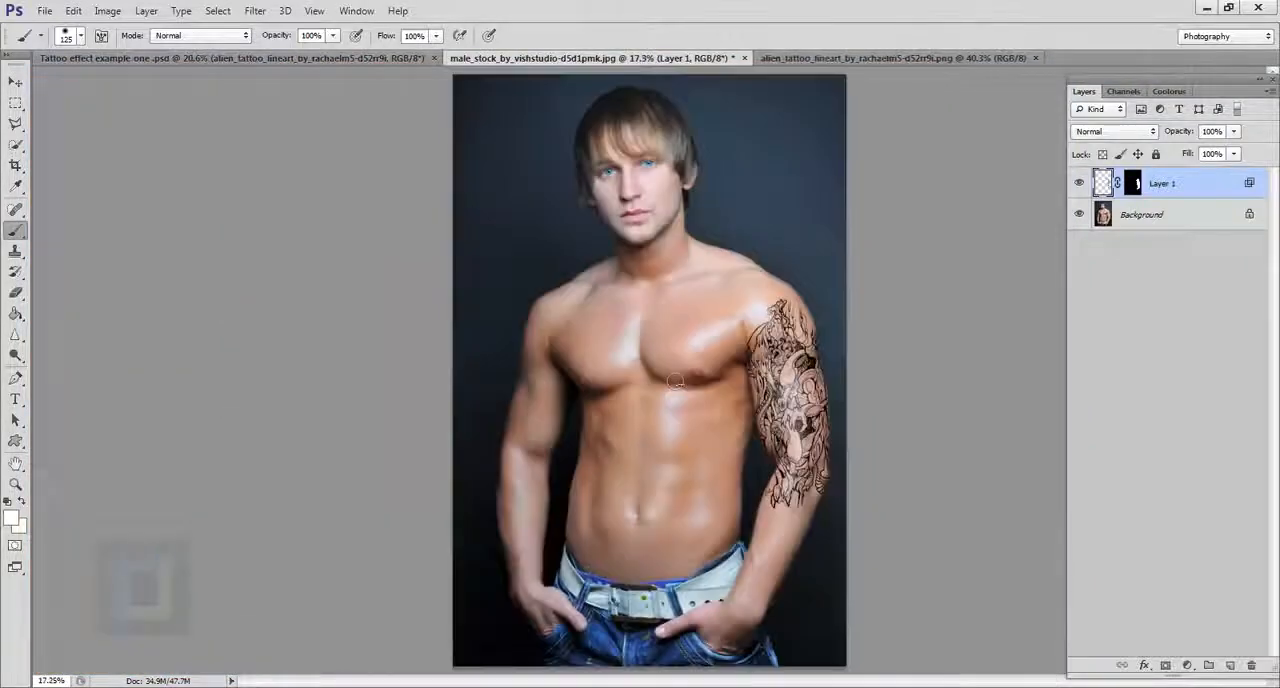
Step: Load the tattoo layer's outline as a selection and copy that area of the Background to a new layer
scroll(868, 400, up, 1)
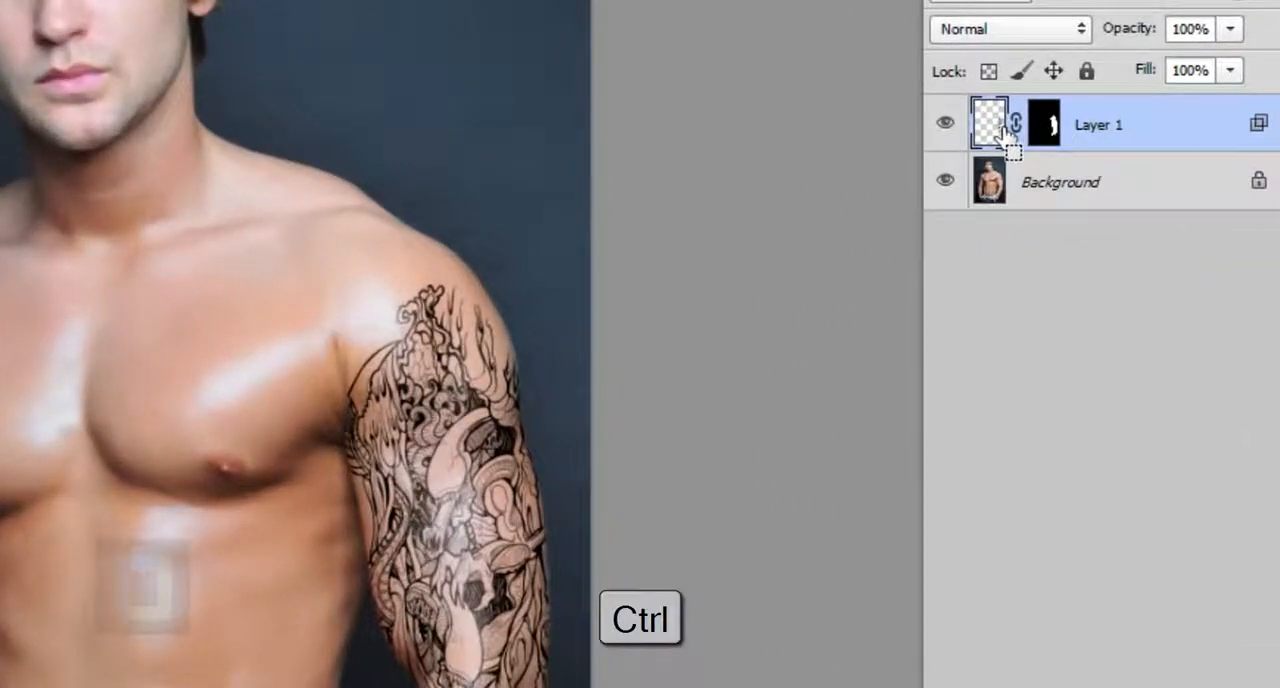
ctrl+click(1003, 130)
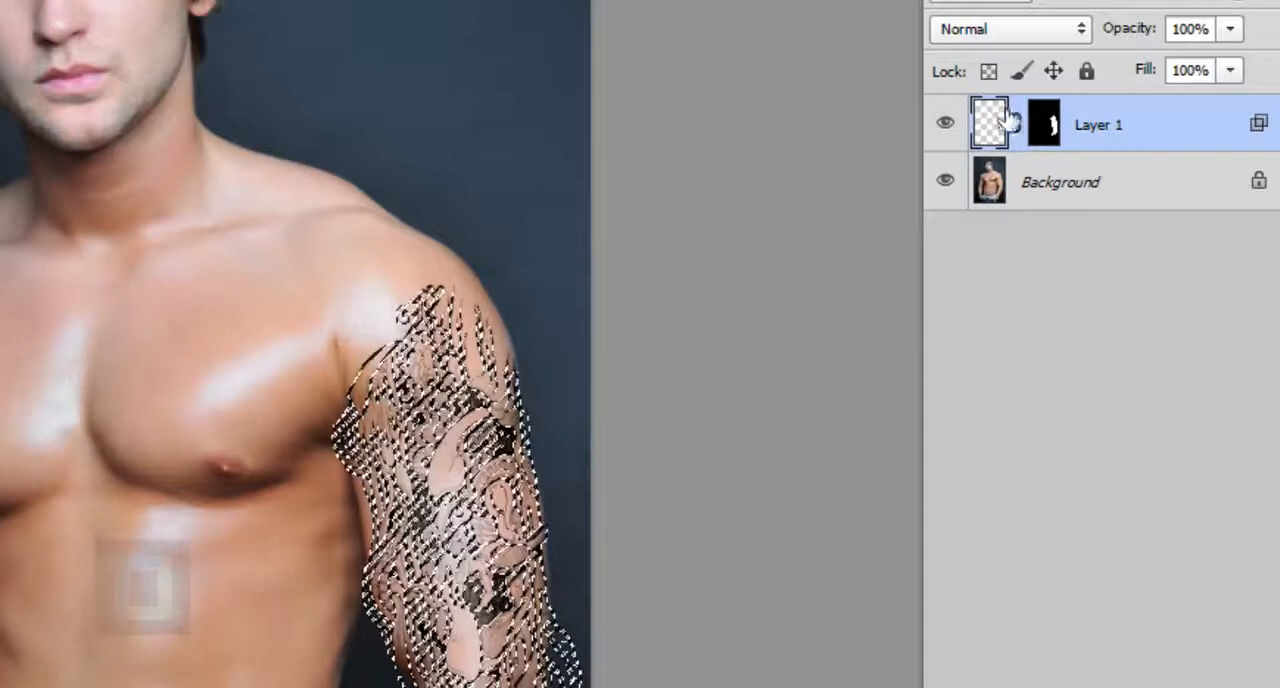
click(1042, 200)
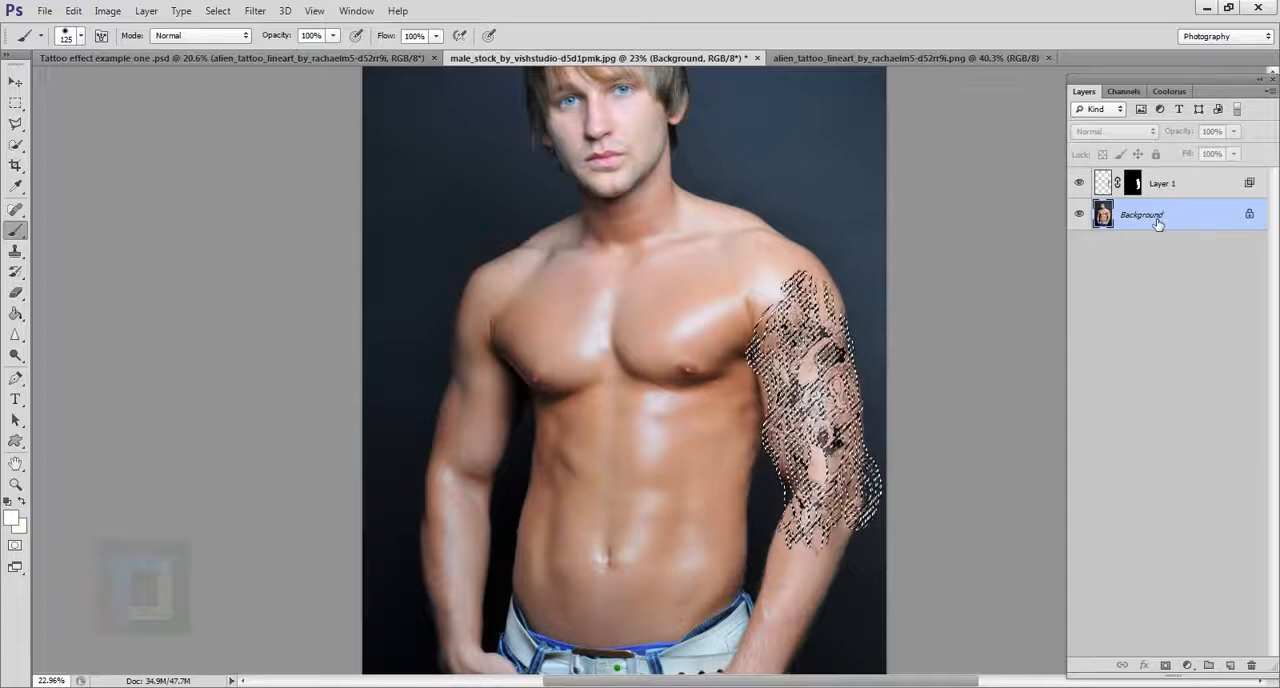
key(ctrl+j)
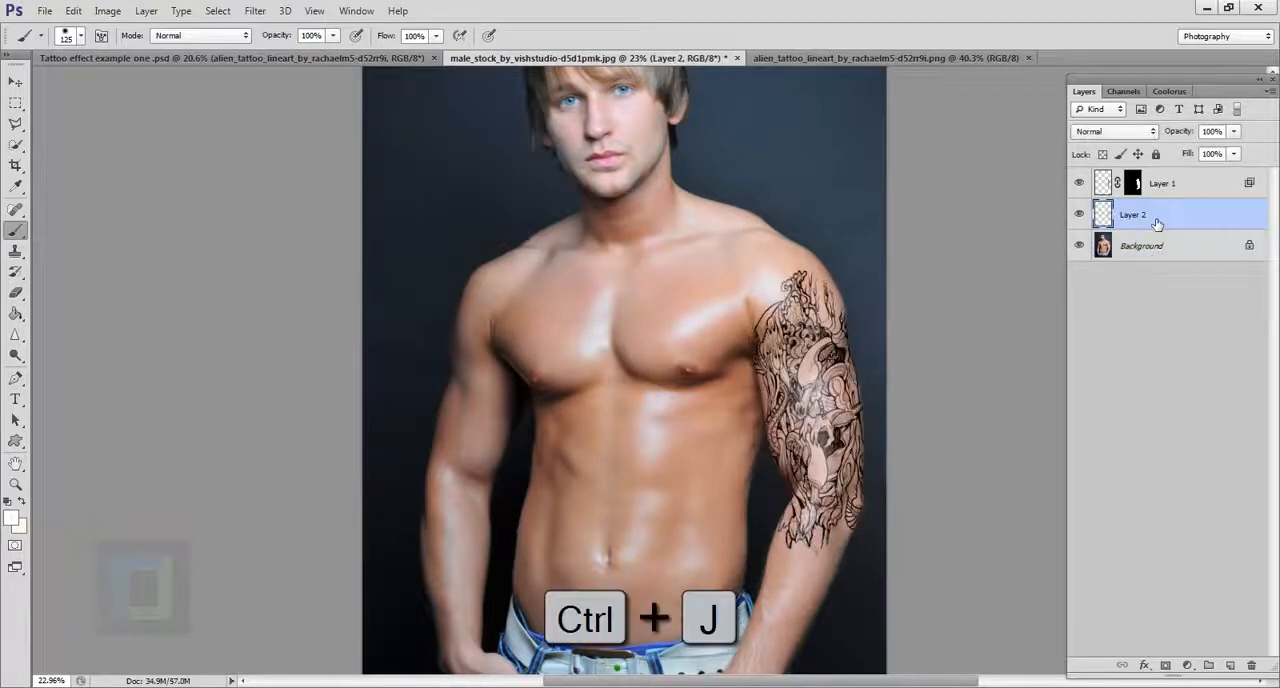
Step: Hide the Background and the tattoo layer to inspect the copied skin pixels alone, and show both layers again
click(1079, 245)
click(1079, 183)
scroll(855, 470, up, 3)
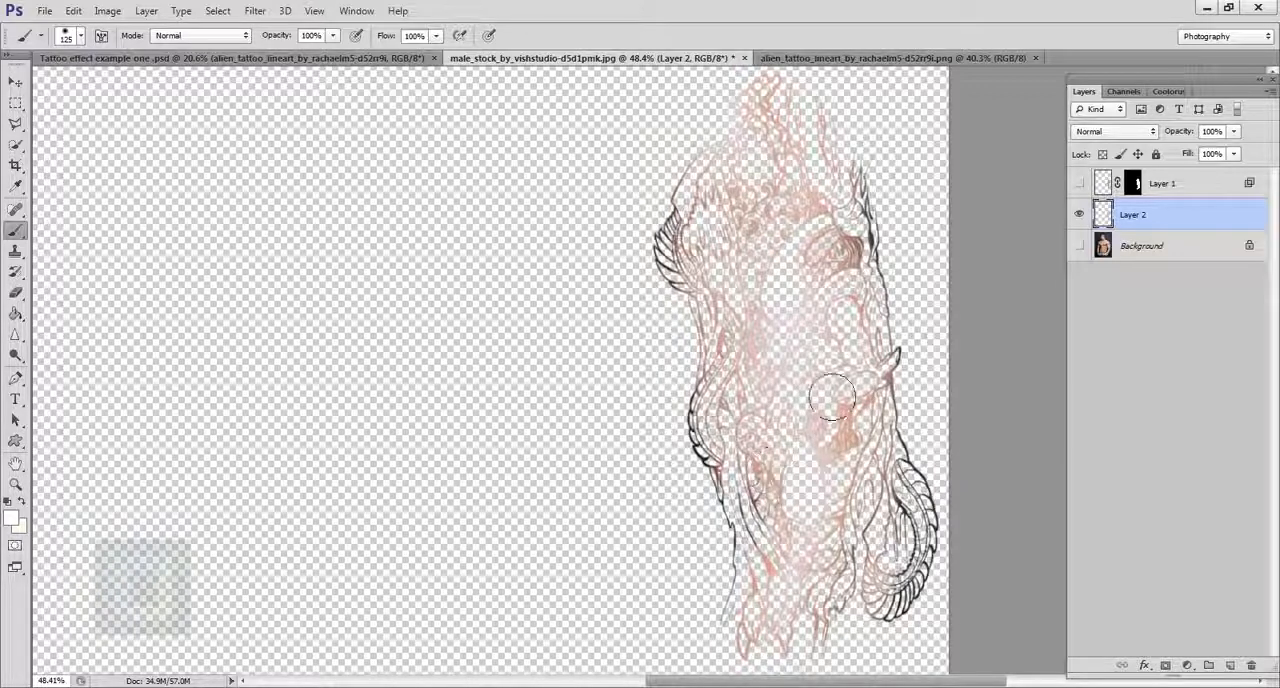
scroll(825, 440, down, 3)
click(1079, 245)
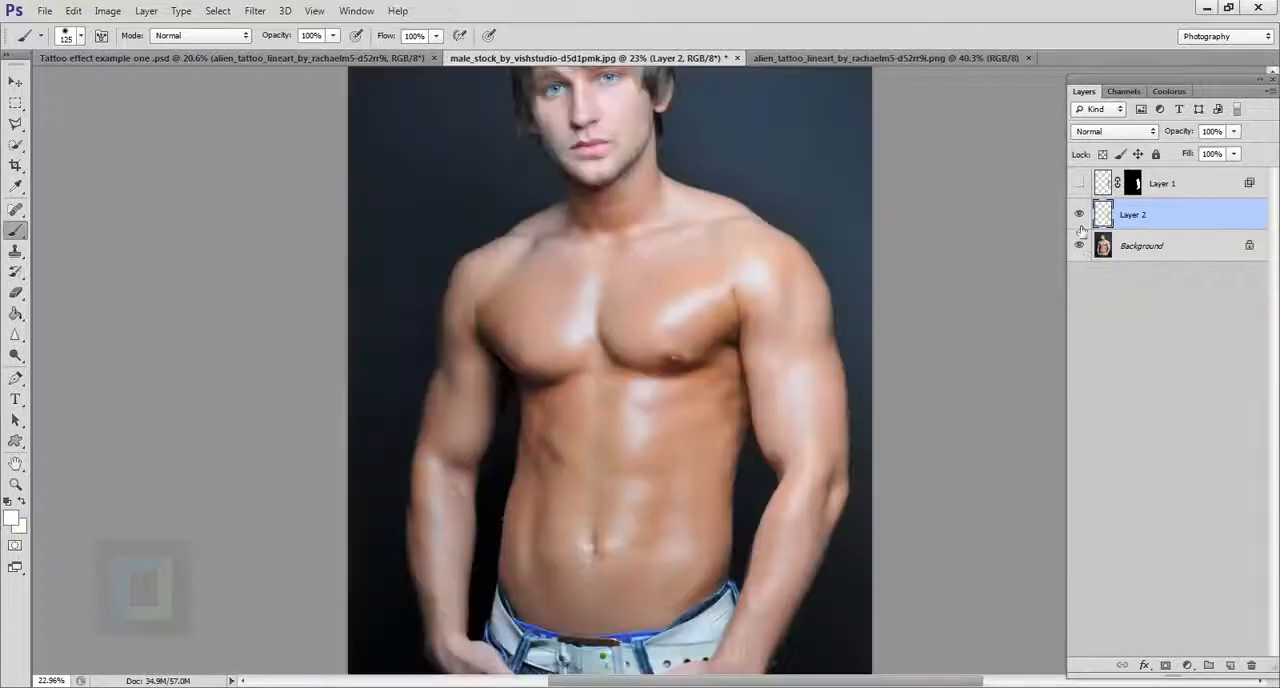
click(1079, 183)
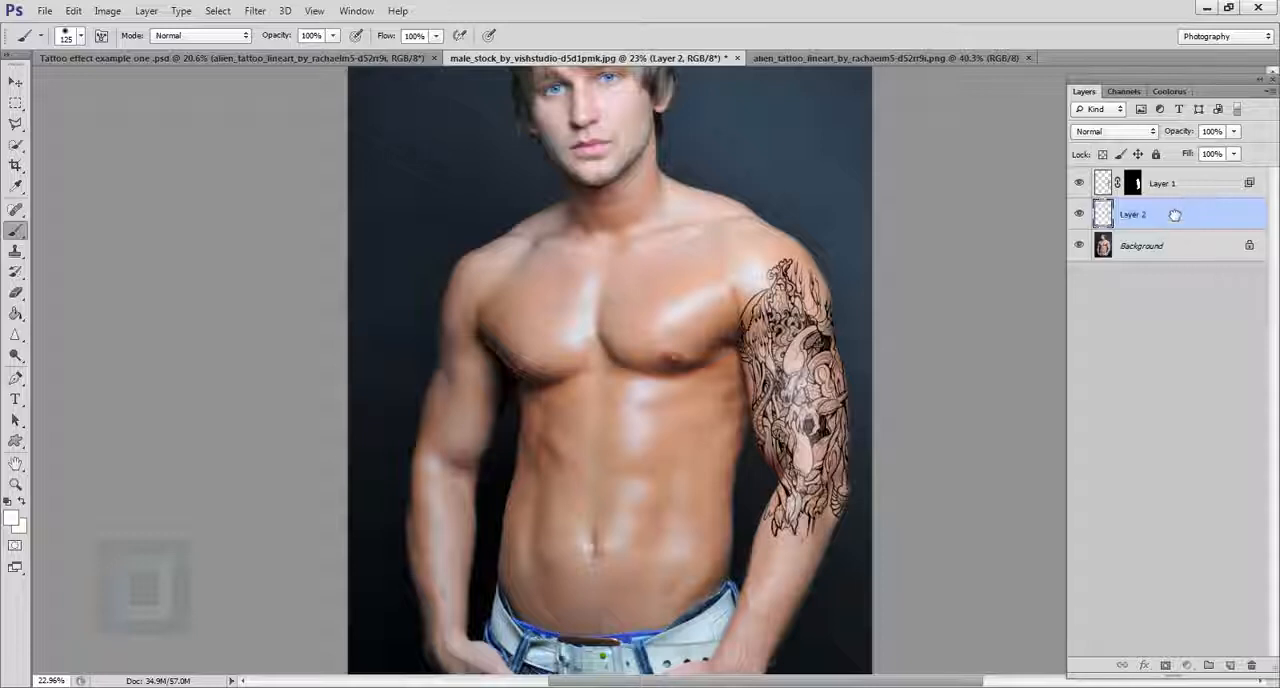
Step: Move Layer 2 above the tattoo layer and set its blend mode to Luminosity
drag(1175, 215, 1178, 183)
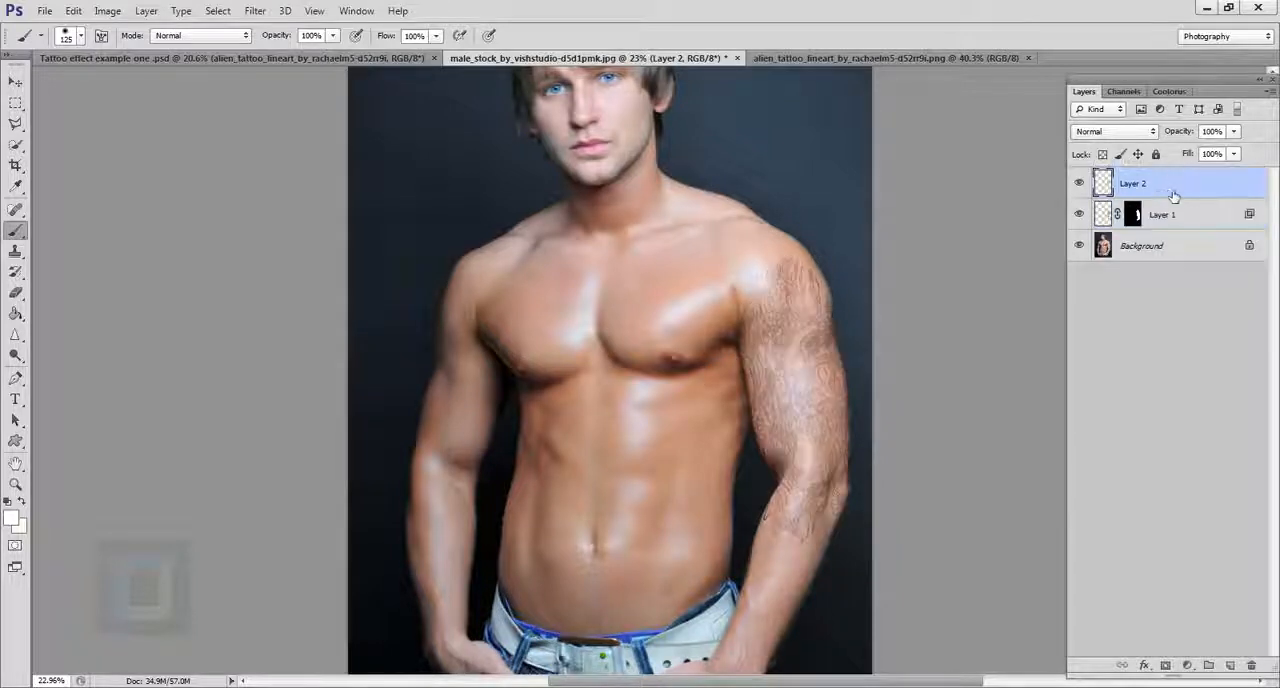
click(1117, 133)
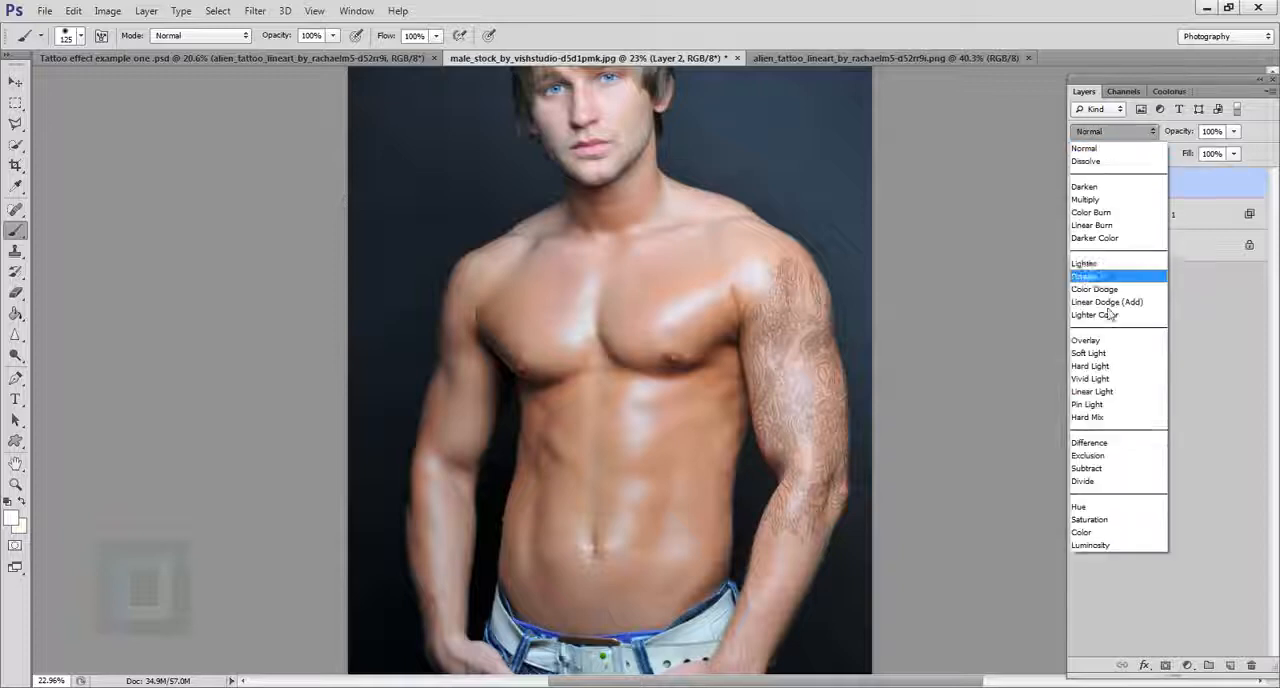
click(1097, 547)
Step: Reduce the opacity of Layer 2 to 20%
scroll(808, 398, up, 4)
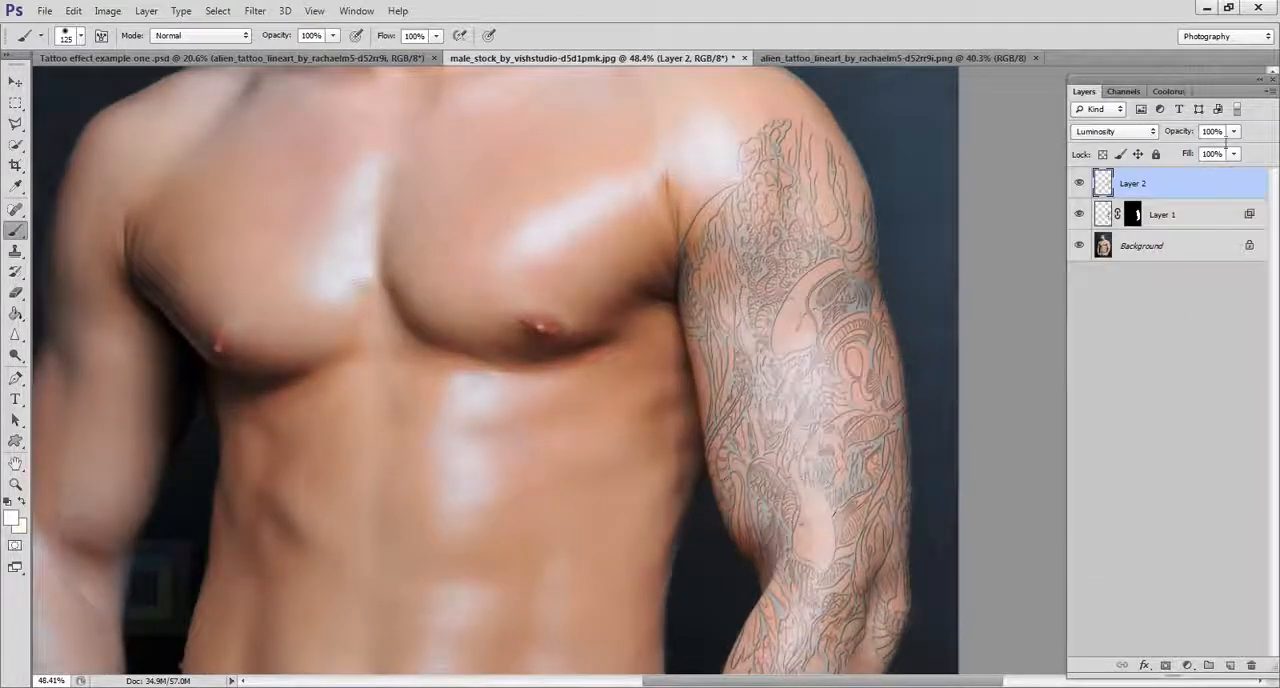
click(1234, 131)
drag(1236, 151, 1198, 134)
text(1)
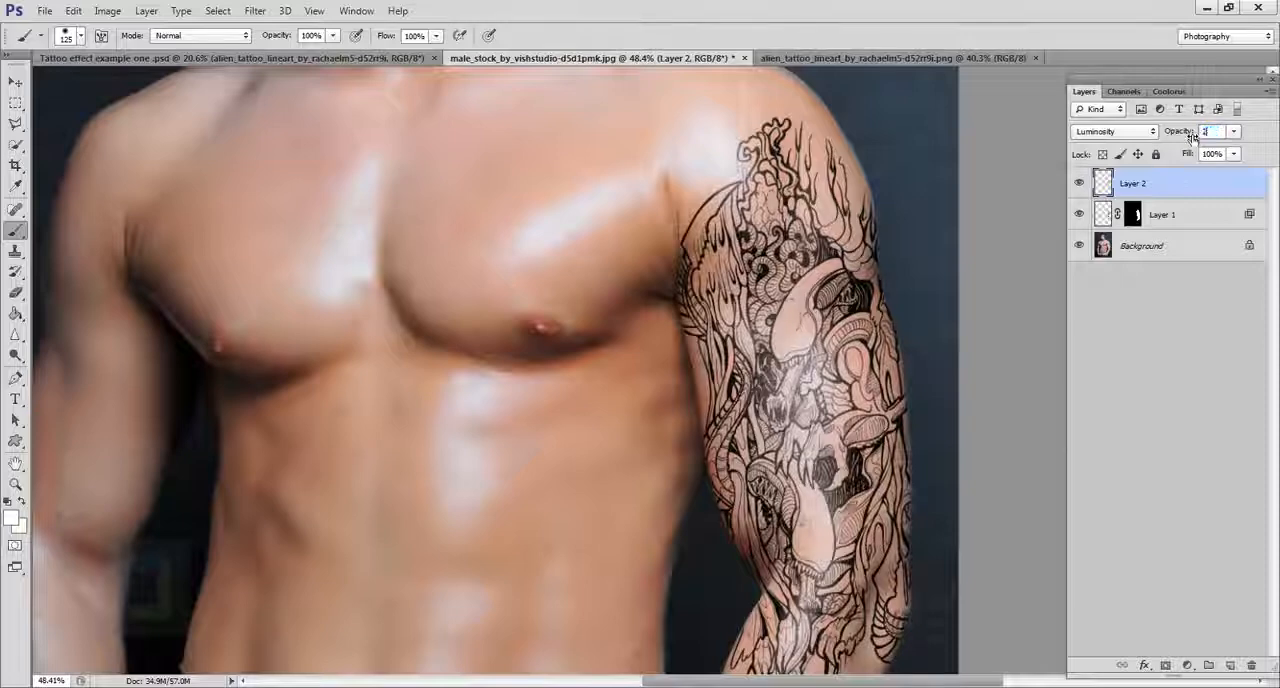
text(0)
key(Return)
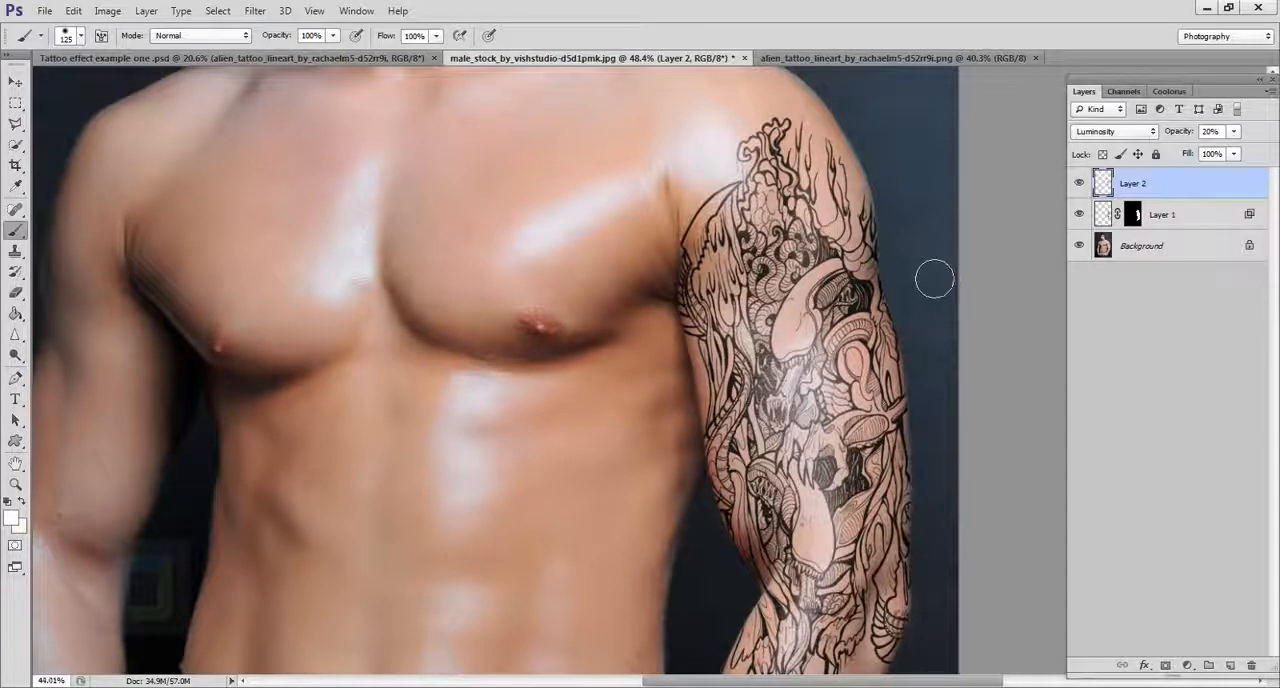
Step: Compare the tattoo with Layer 2 hidden and shown, and examine the blending on the arm from near and far
scroll(934, 279, down, 3)
click(1081, 184)
click(1081, 184)
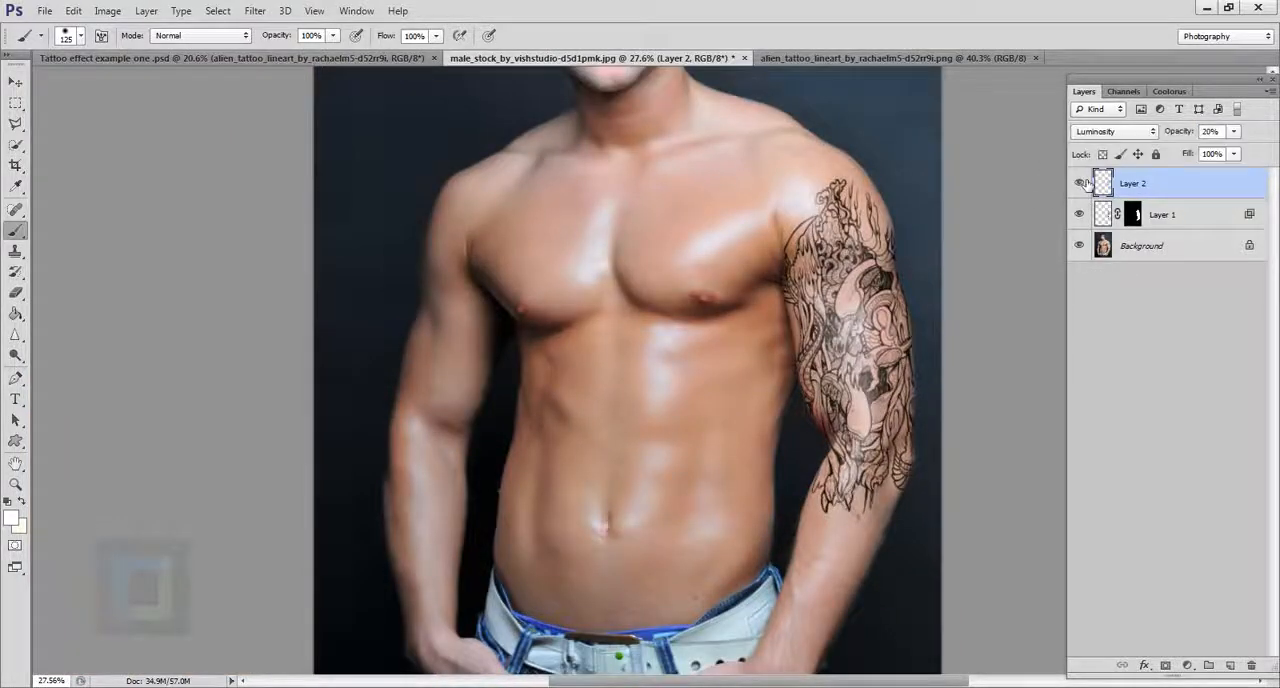
scroll(926, 284, up, 7)
drag(856, 285, 876, 325)
scroll(868, 330, down, 5)
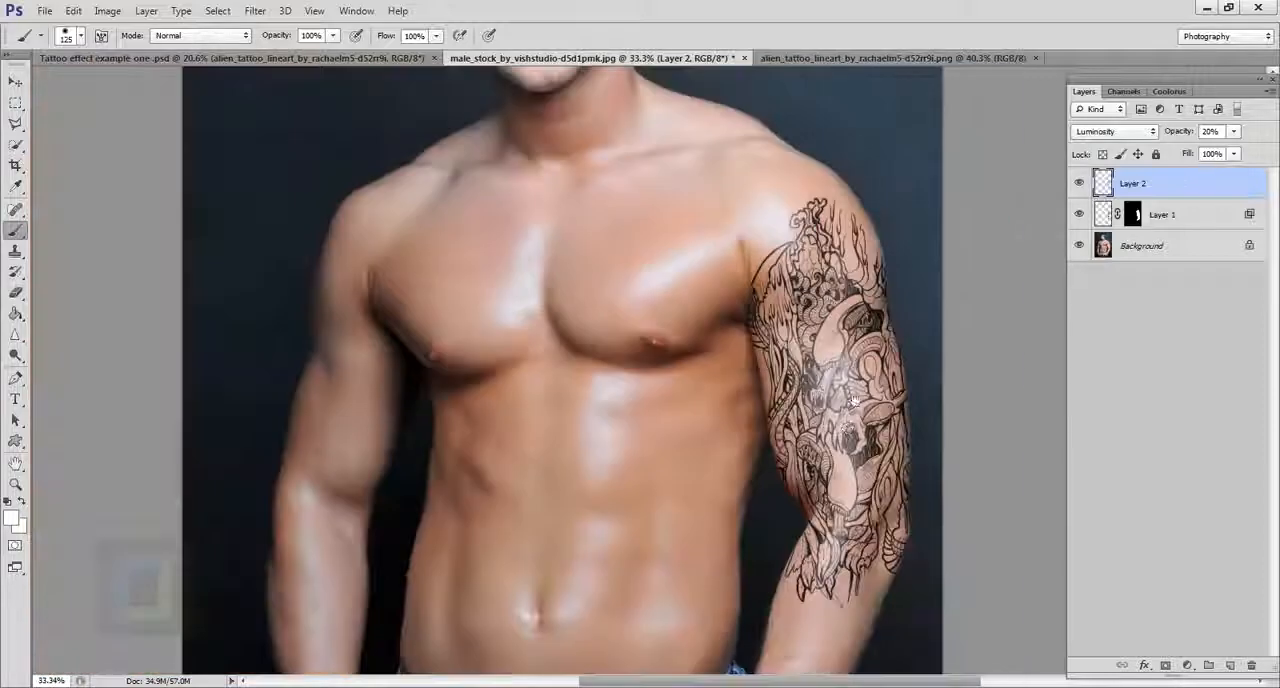
mouse_move(848, 425)
mouse_down()
mouse_move(838, 393)
mouse_move(861, 444)
mouse_up()
scroll(838, 393, up, 3)
scroll(861, 445, down, 5)
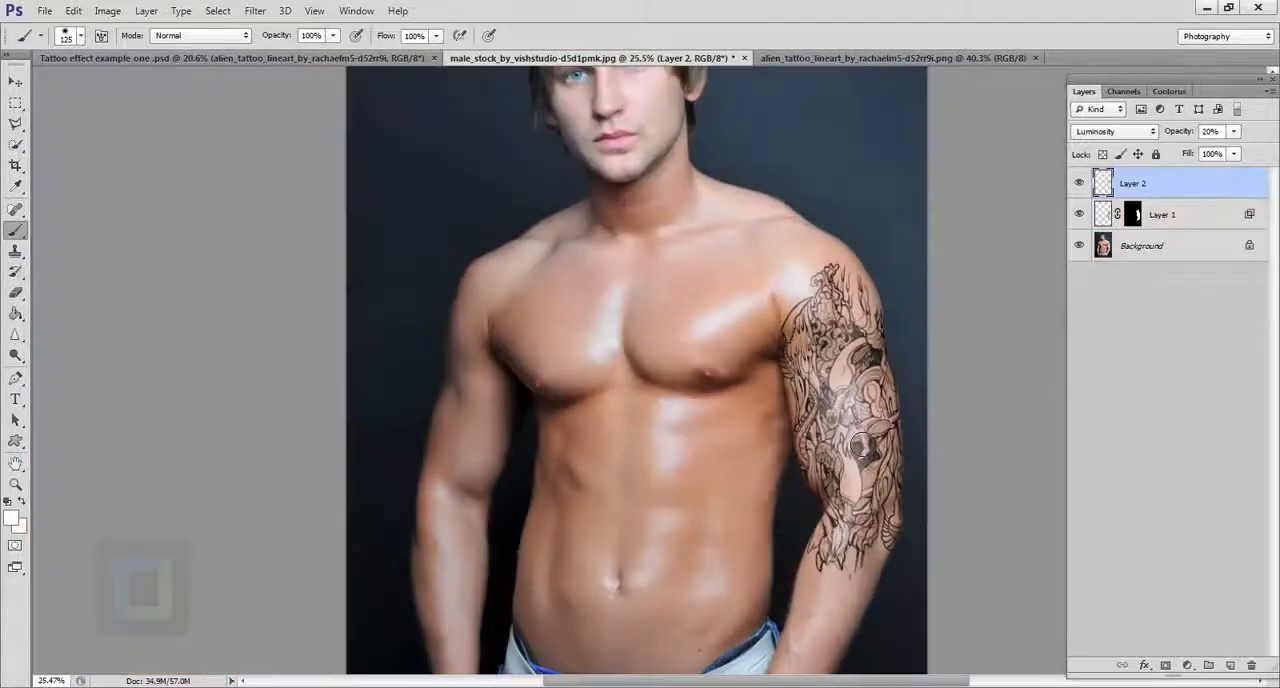
scroll(862, 447, up, 4)
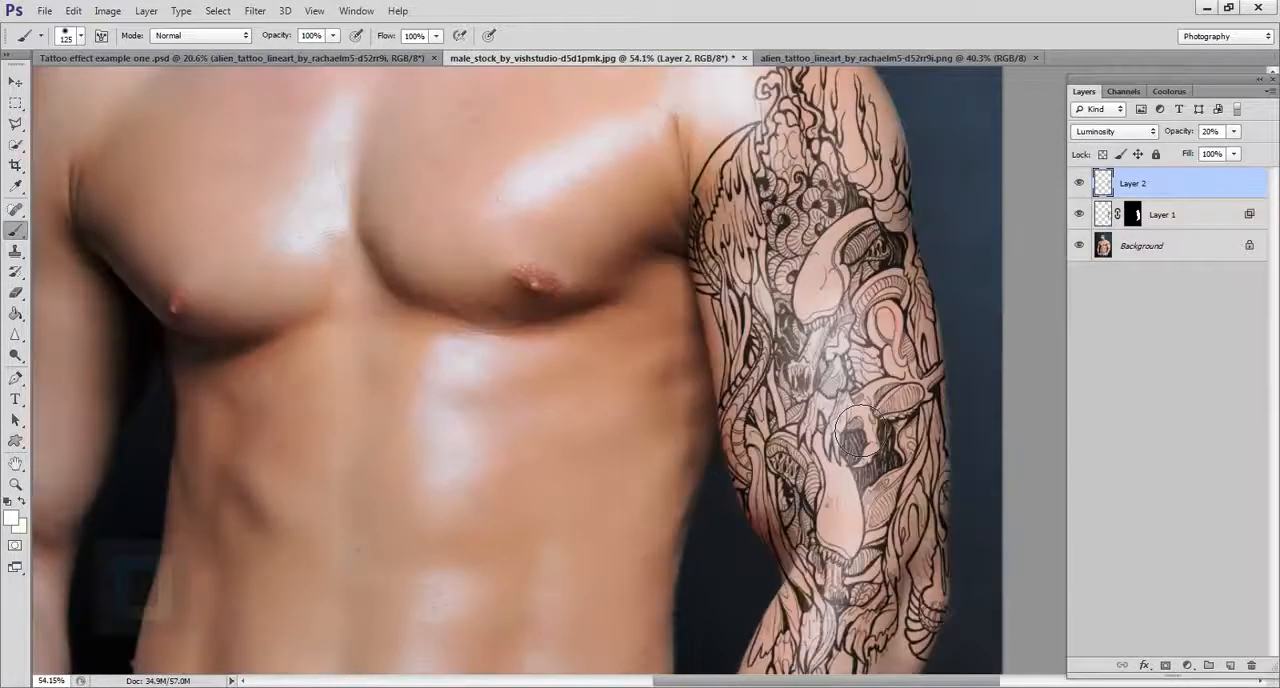
Step: Soften the tattoo line art on Layer 1 with a Gaussian Blur of 1 pixel radius
click(1114, 214)
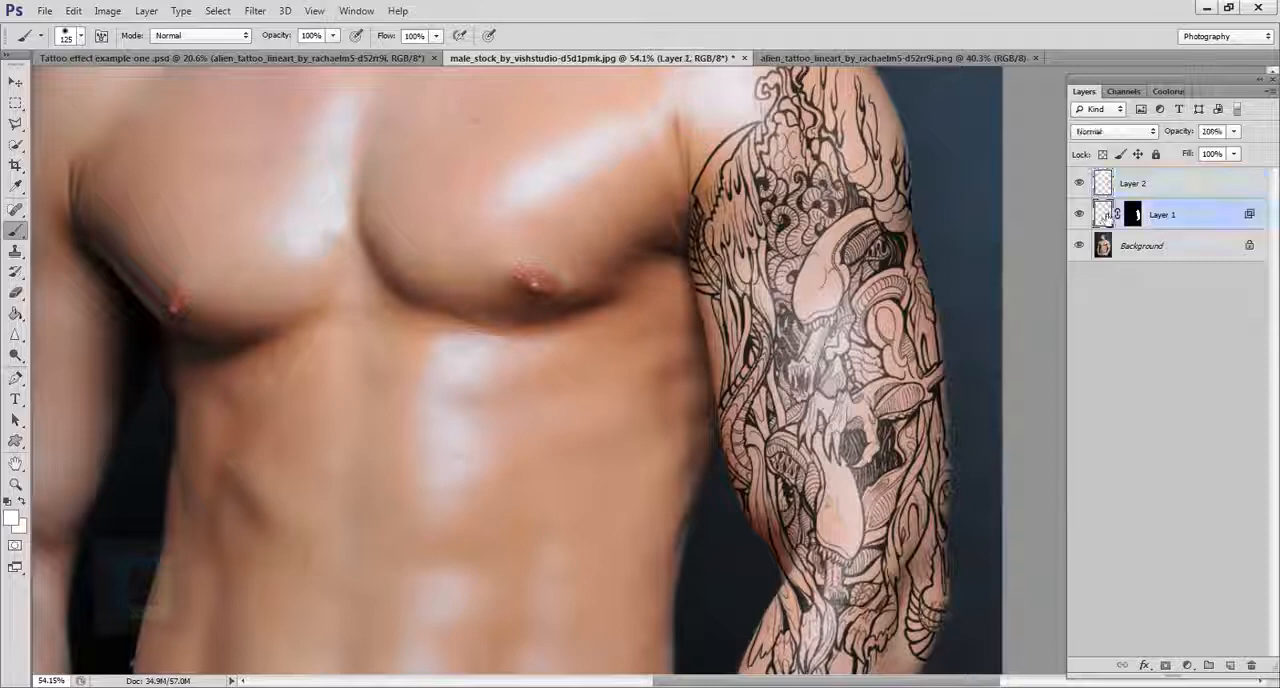
click(1080, 214)
click(1080, 214)
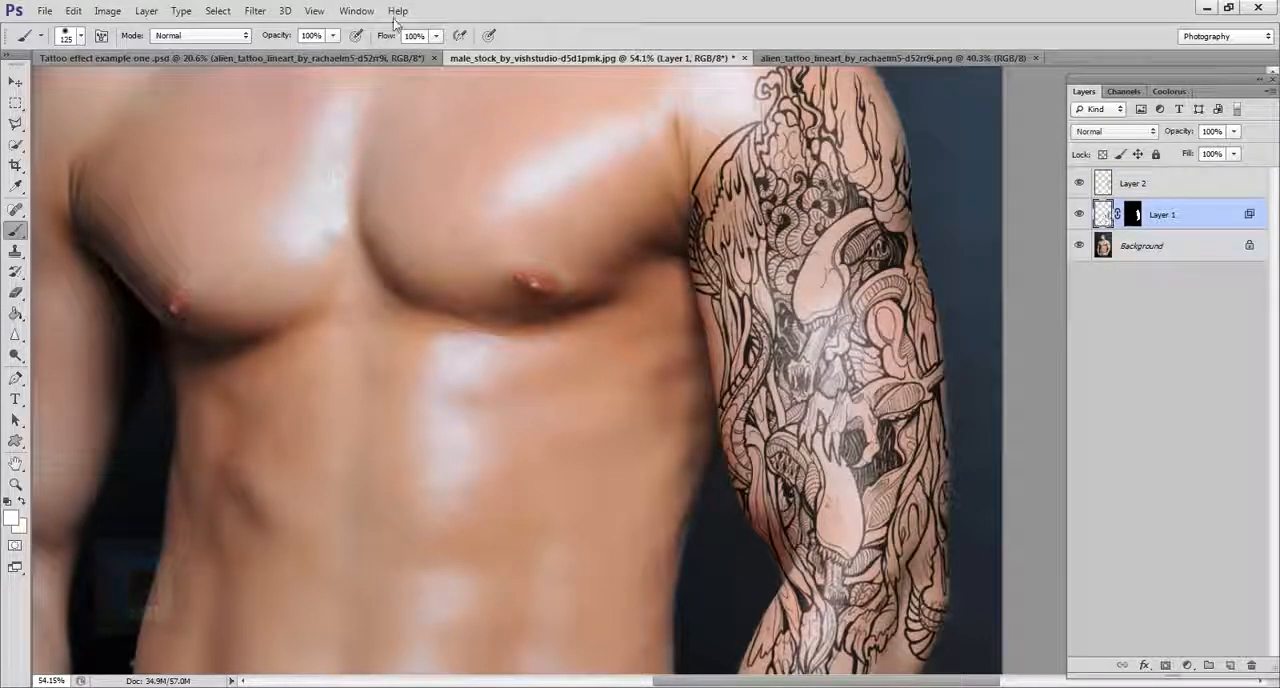
click(256, 11)
mouse_move(262, 176)
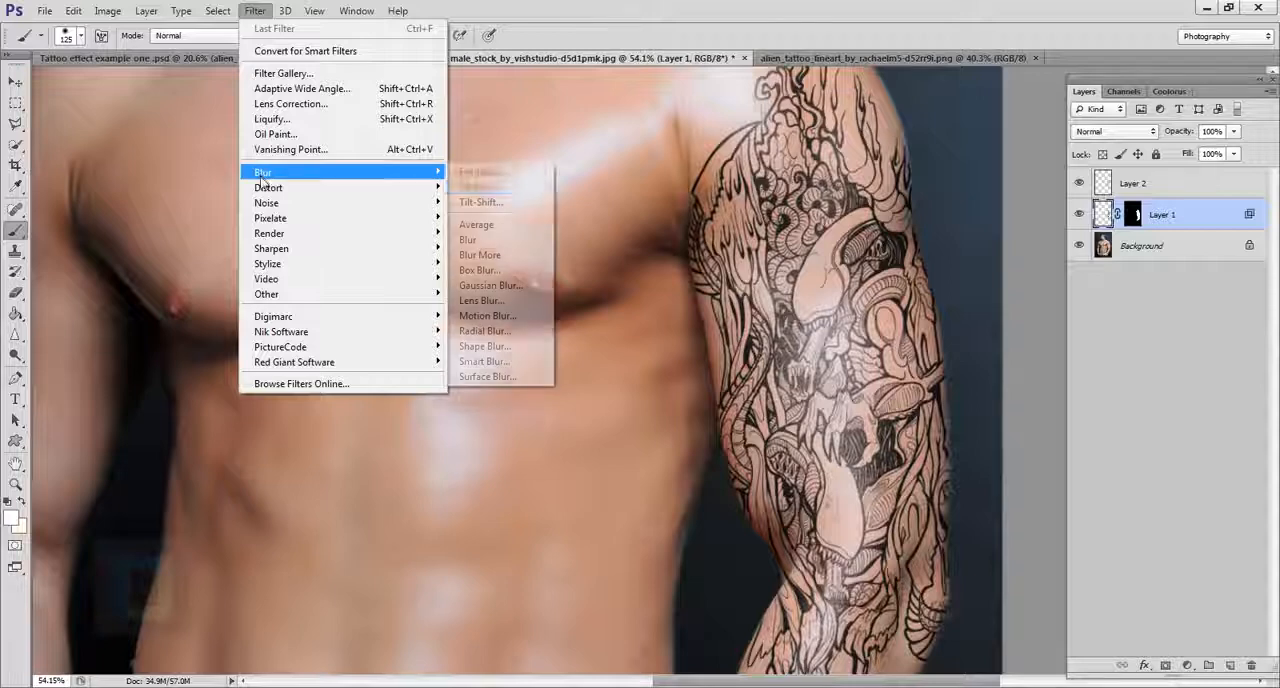
click(529, 286)
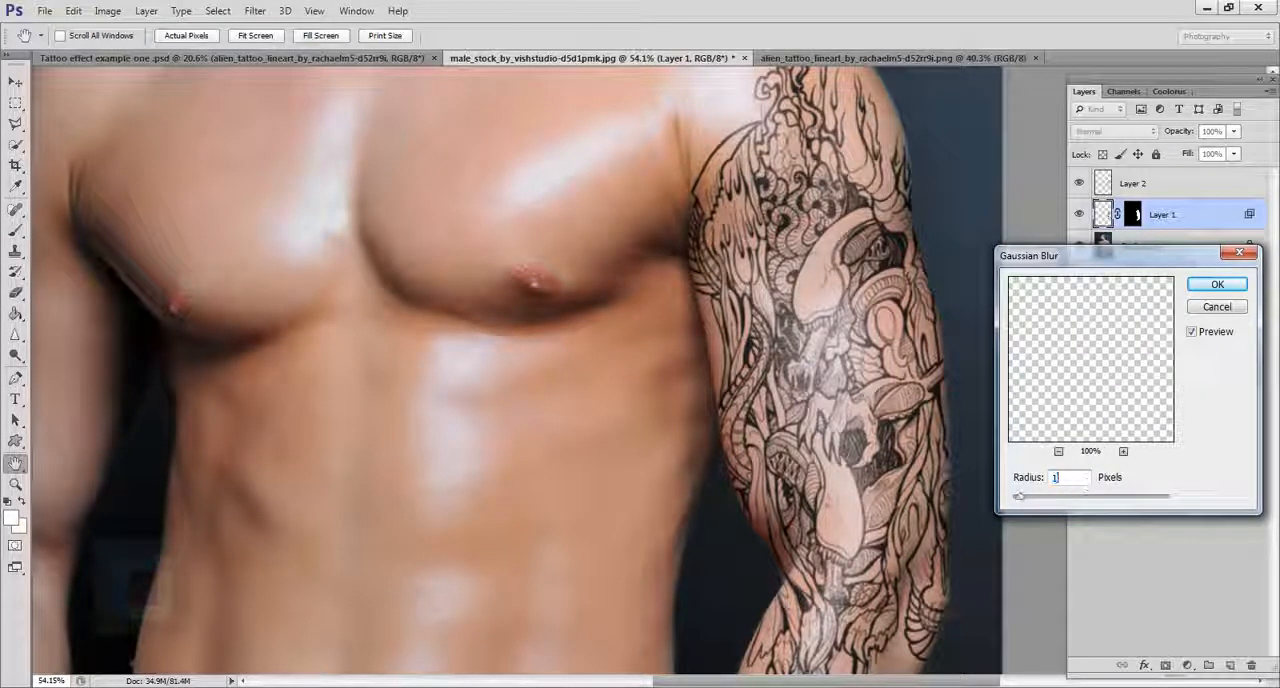
text(1.5)
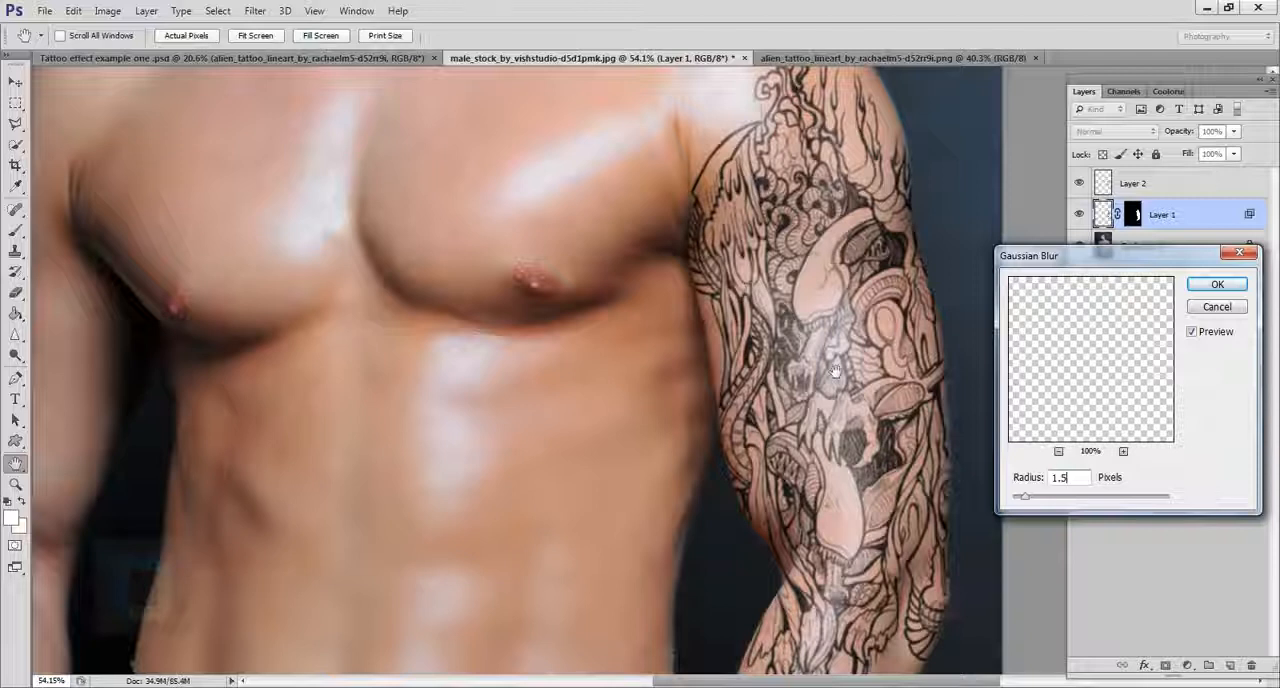
click(828, 371)
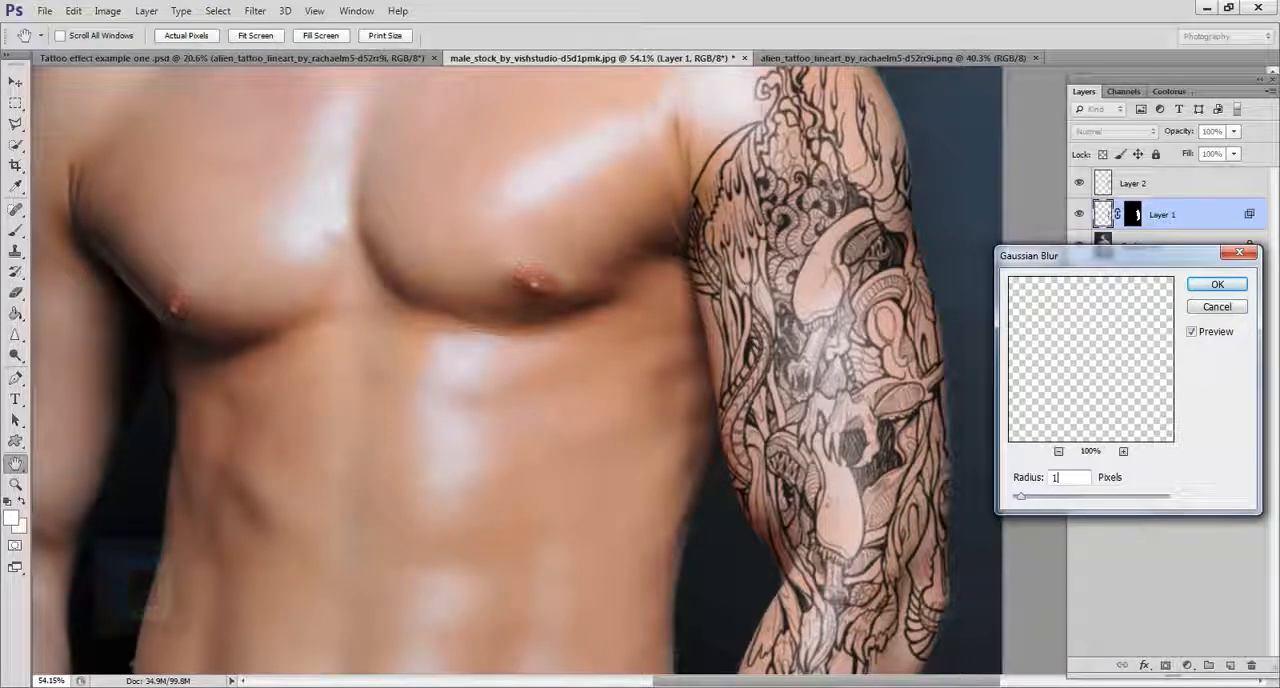
key(Return)
Step: Examine the blurred tattoo on the arm both close up and in the full picture
scroll(815, 470, down, 5)
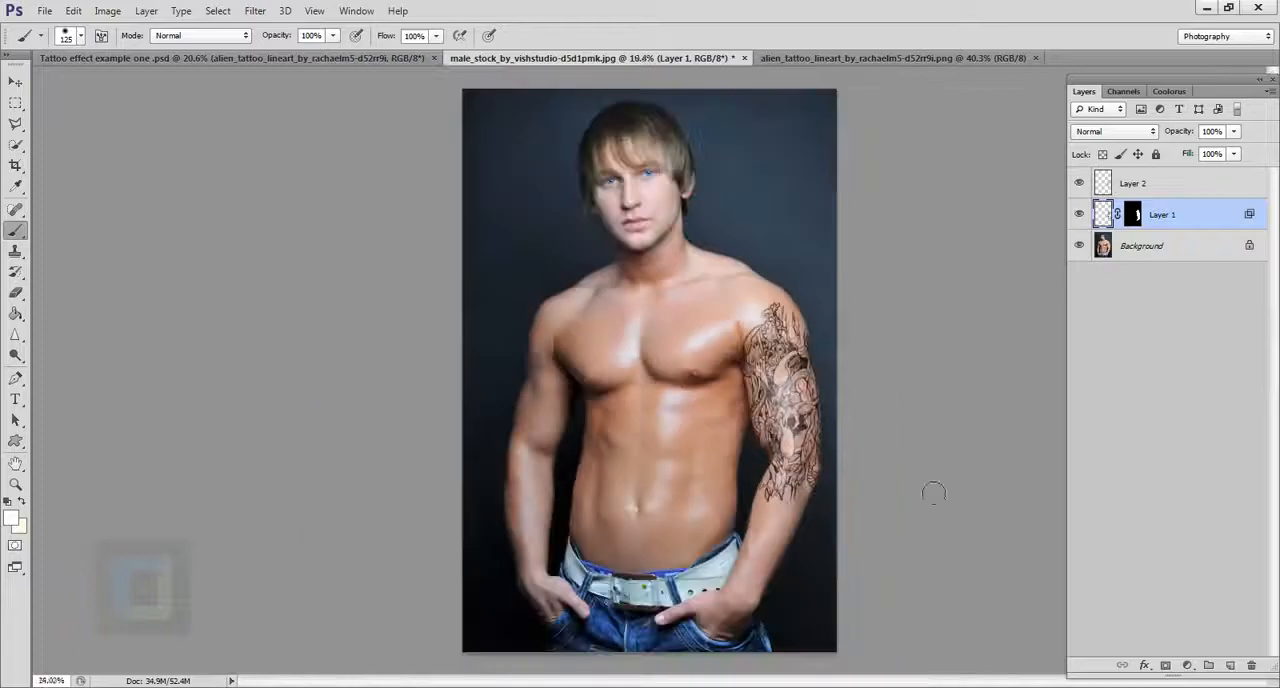
scroll(931, 494, up, 4)
scroll(624, 400, up, 5)
drag(631, 323, 671, 482)
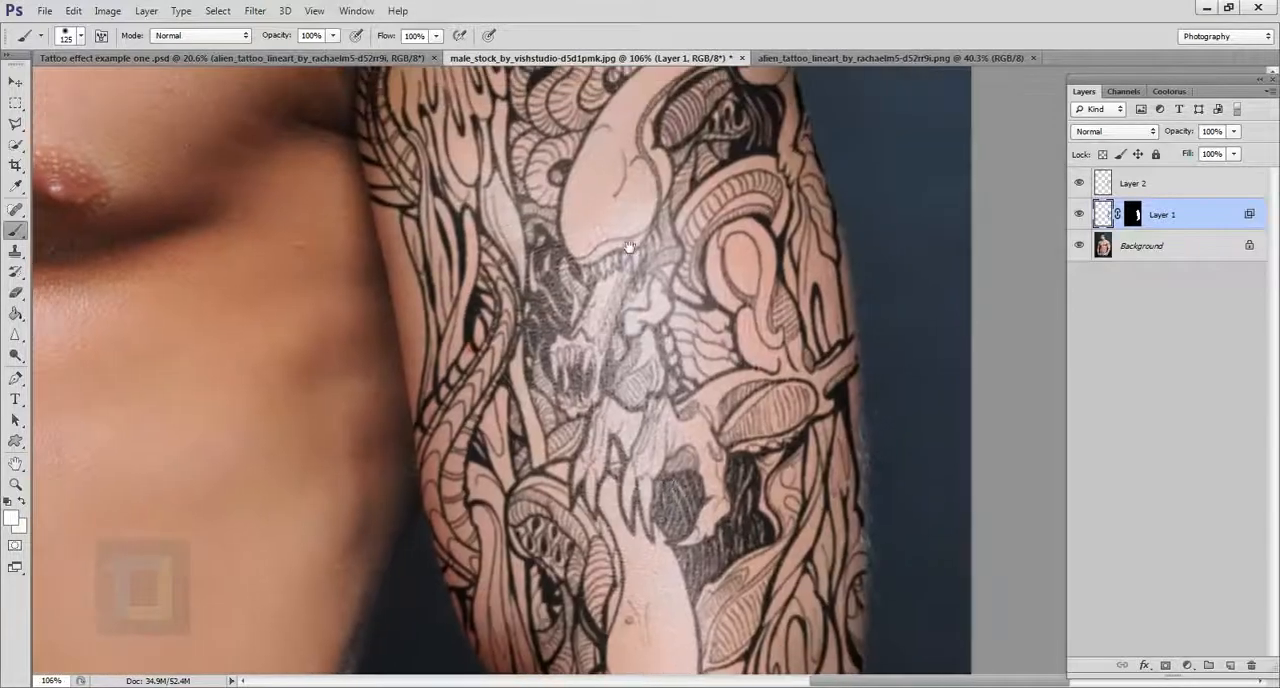
drag(630, 245, 659, 382)
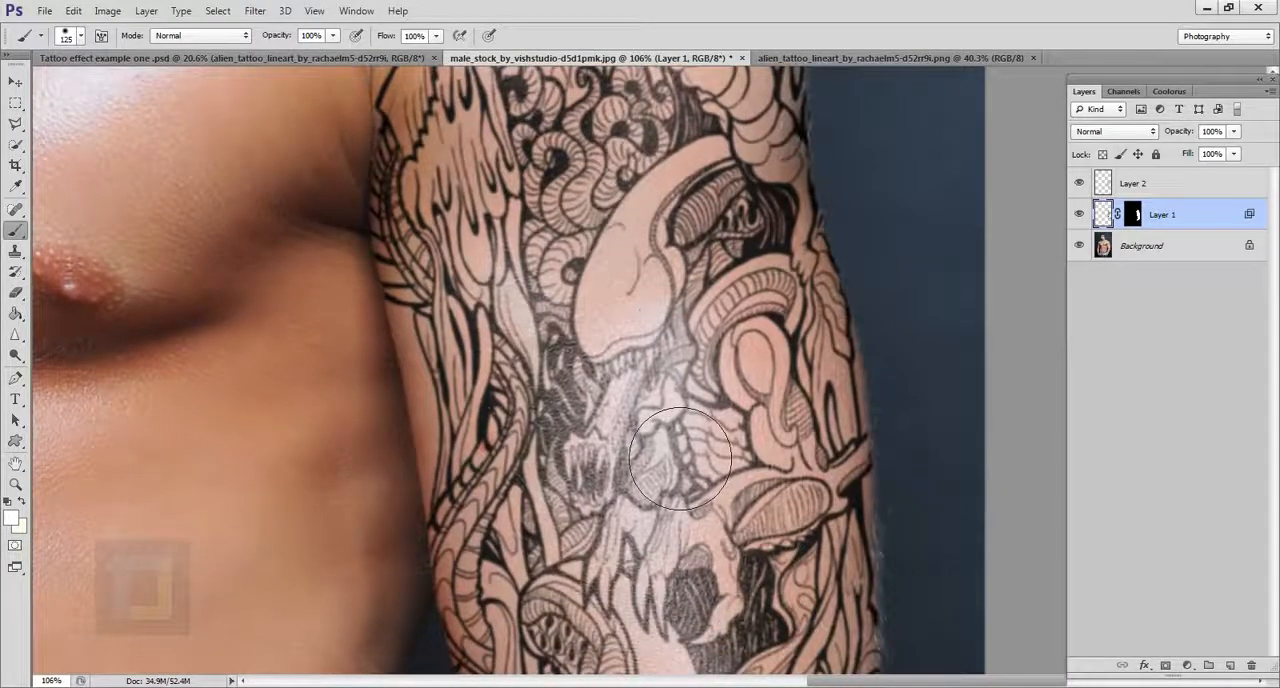
scroll(650, 410, down, 4)
scroll(643, 420, down, 2)
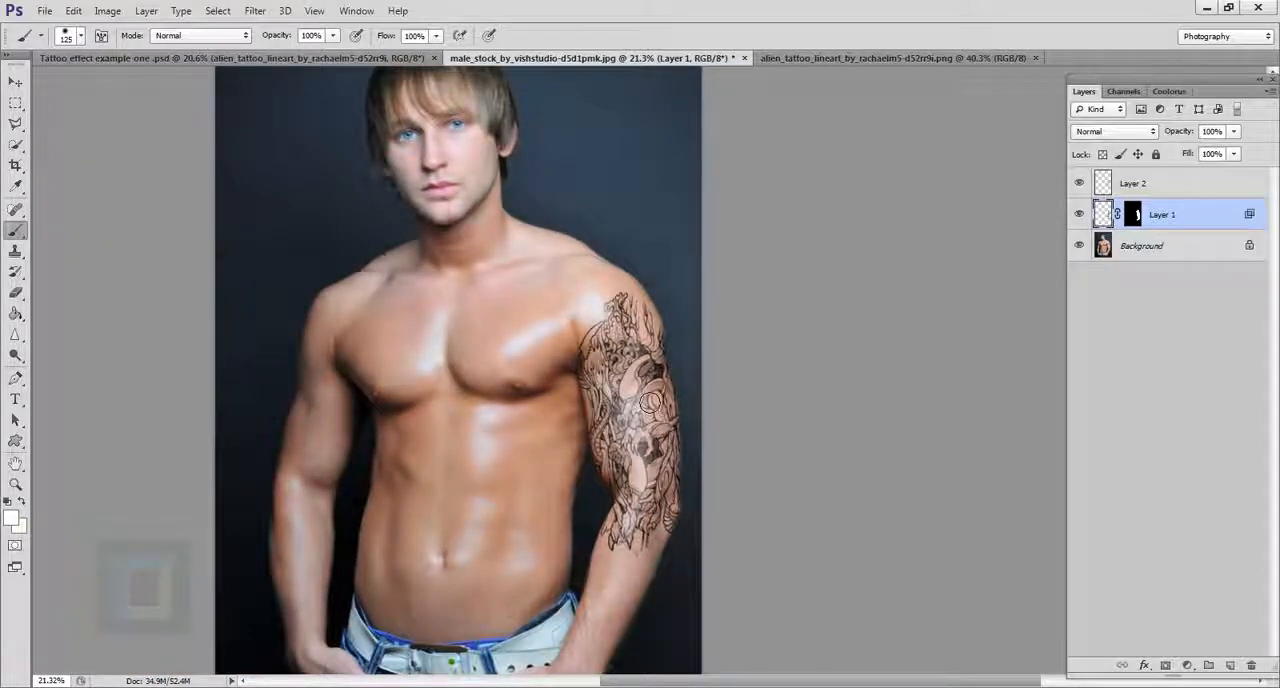
scroll(650, 402, up, 2)
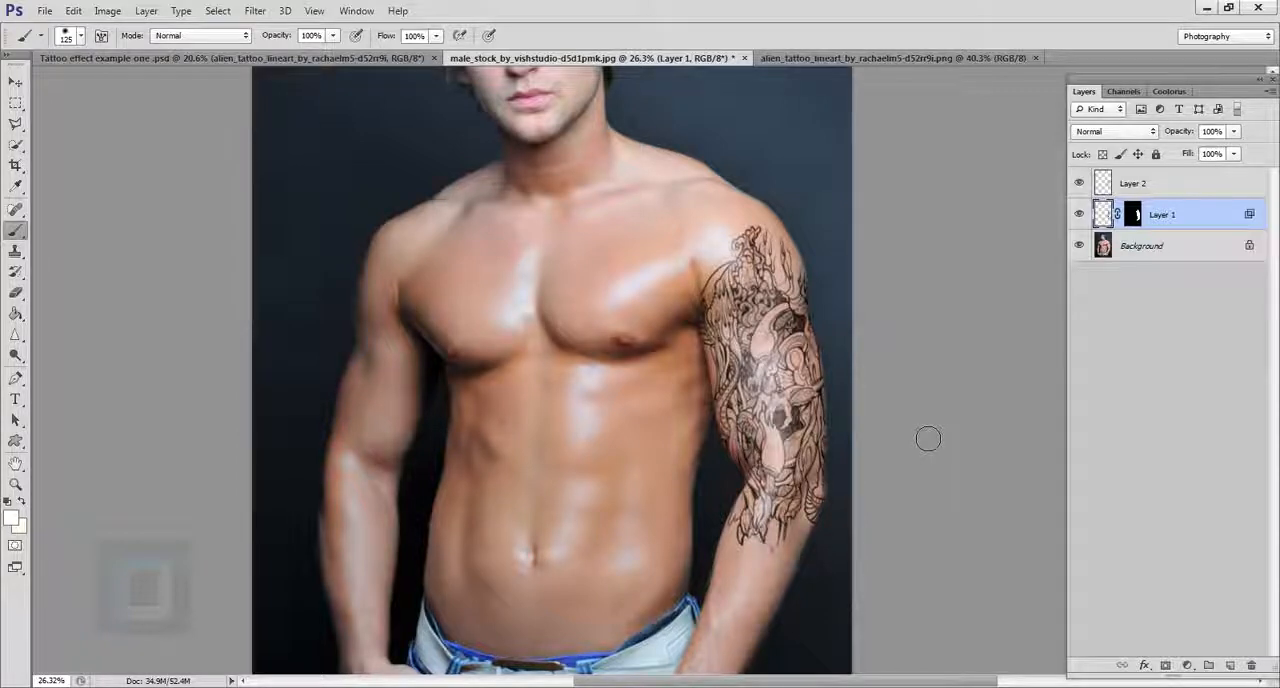
Step: Select the whole canvas on the Background layer and copy the photo to the clipboard
scroll(928, 438, down, 2)
click(1131, 255)
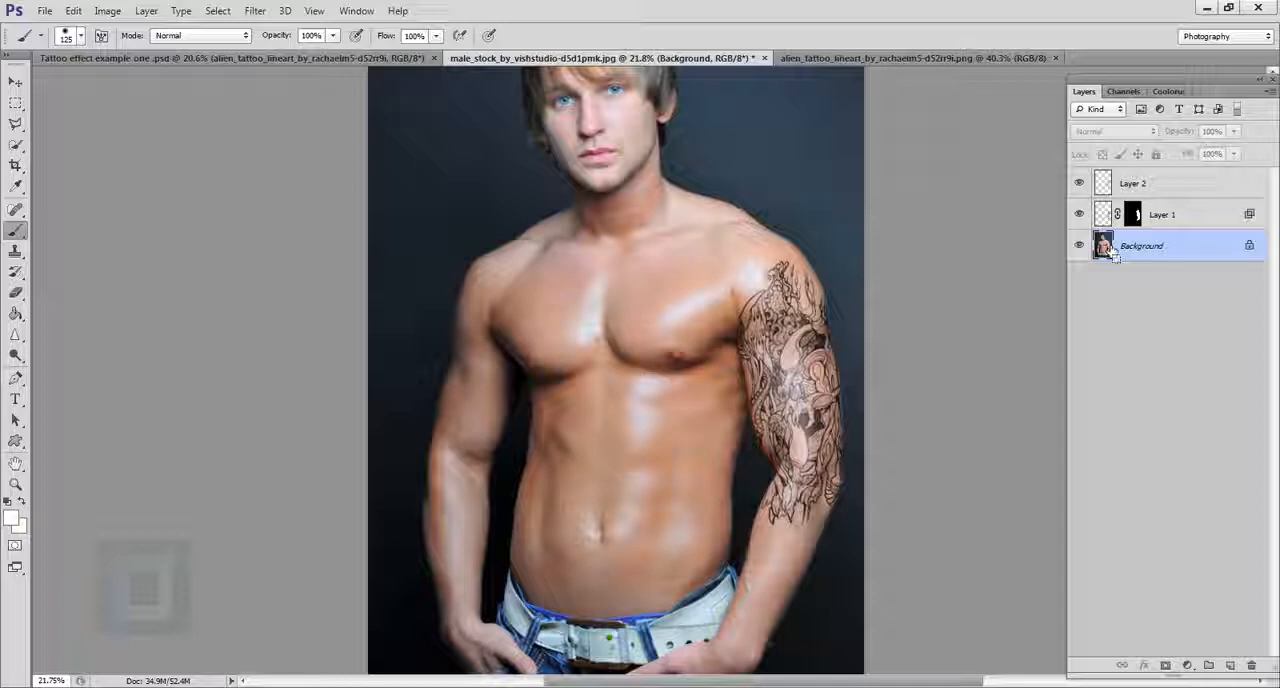
key(ctrl+a)
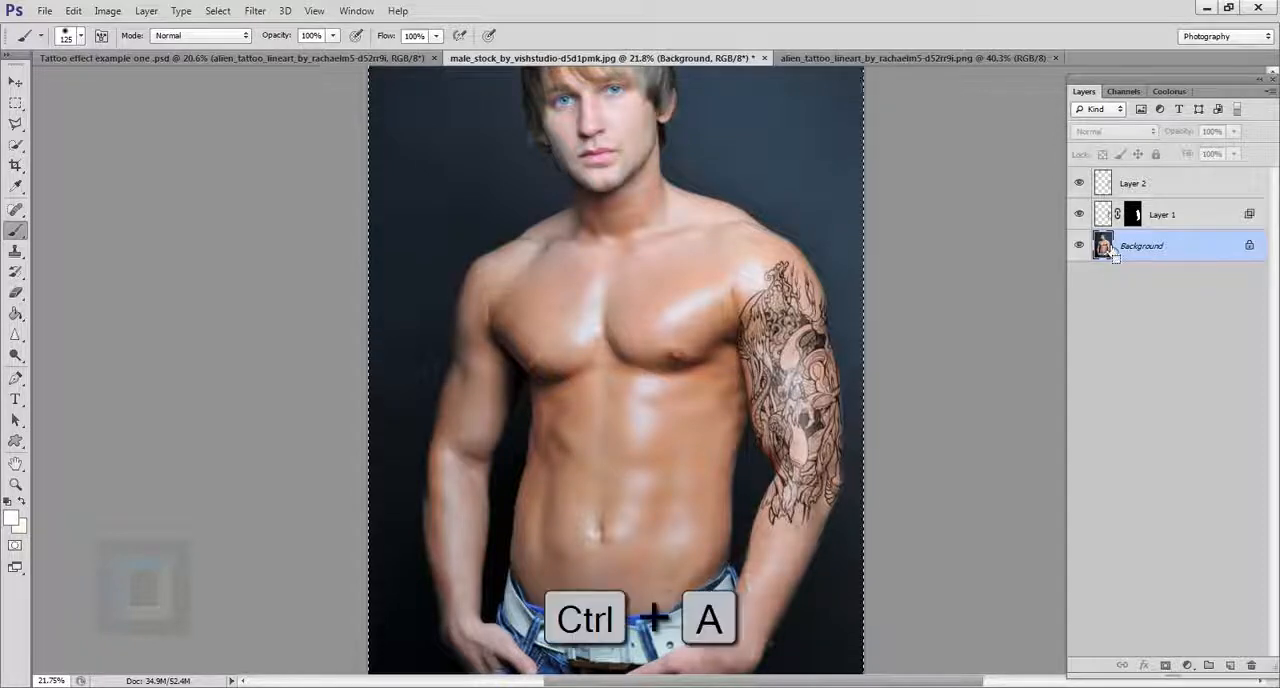
key(ctrl+c)
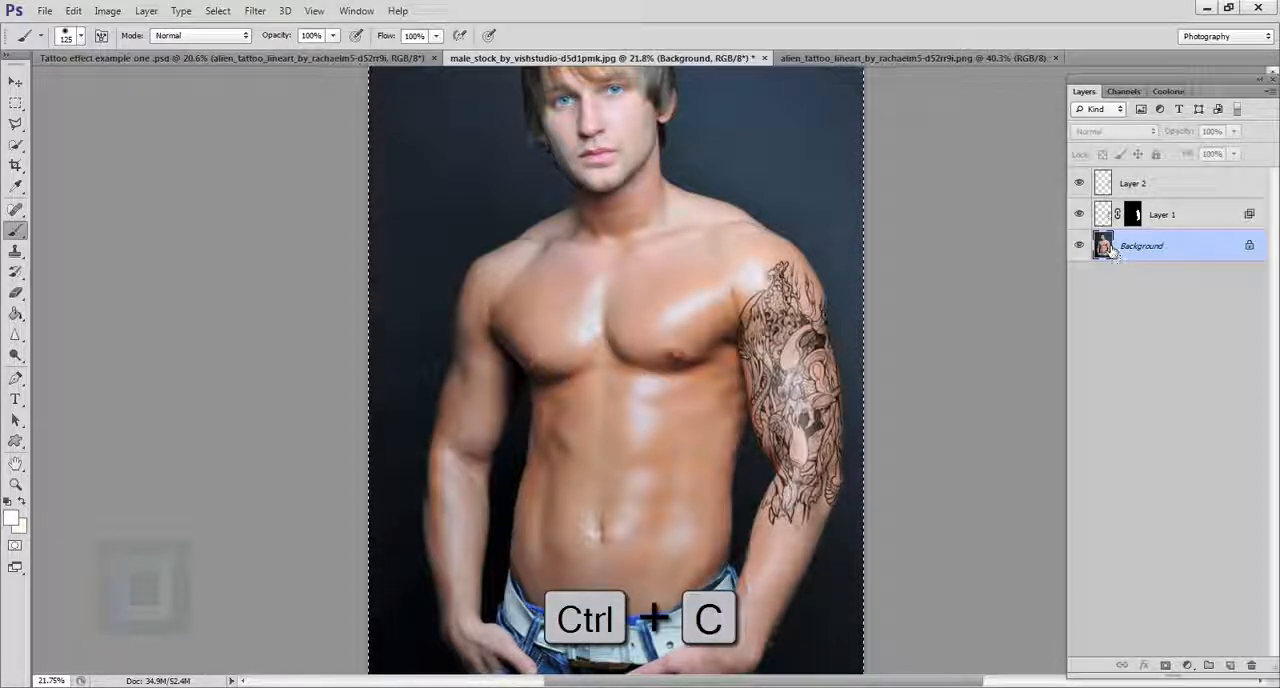
Step: Create a new document at the Clipboard preset size, 2848 × 4288 pixels, and paste the copied photo into it
click(45, 10)
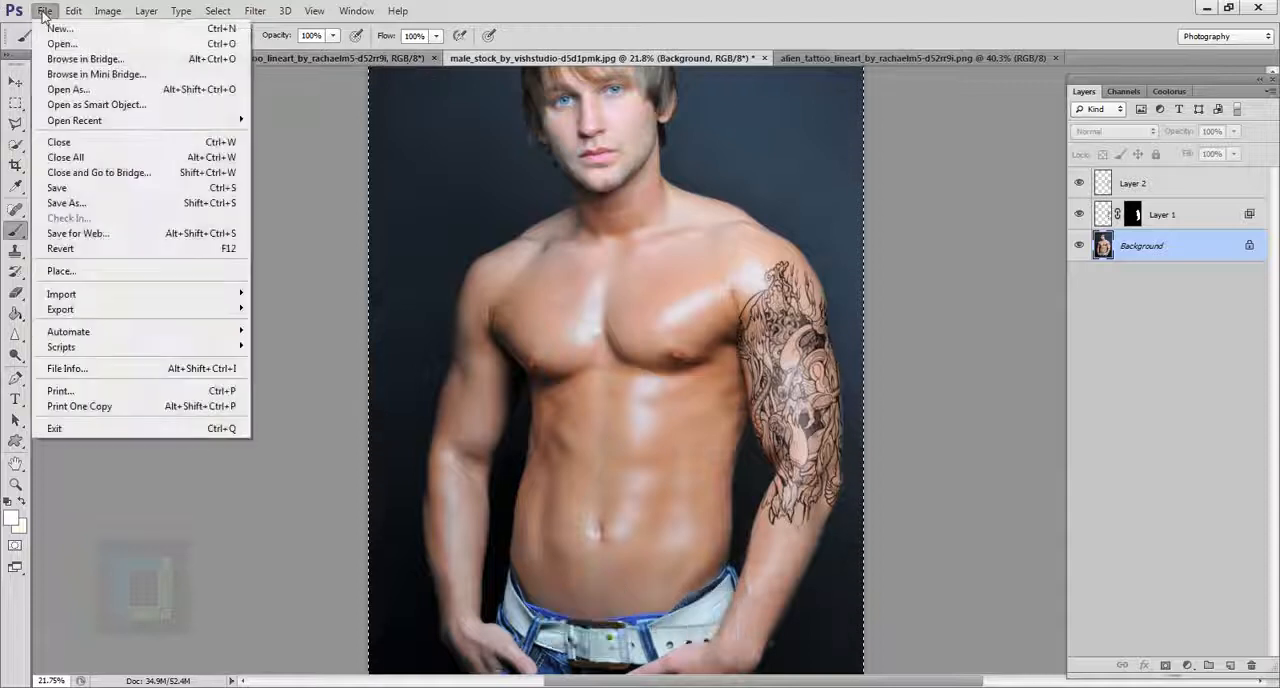
click(68, 30)
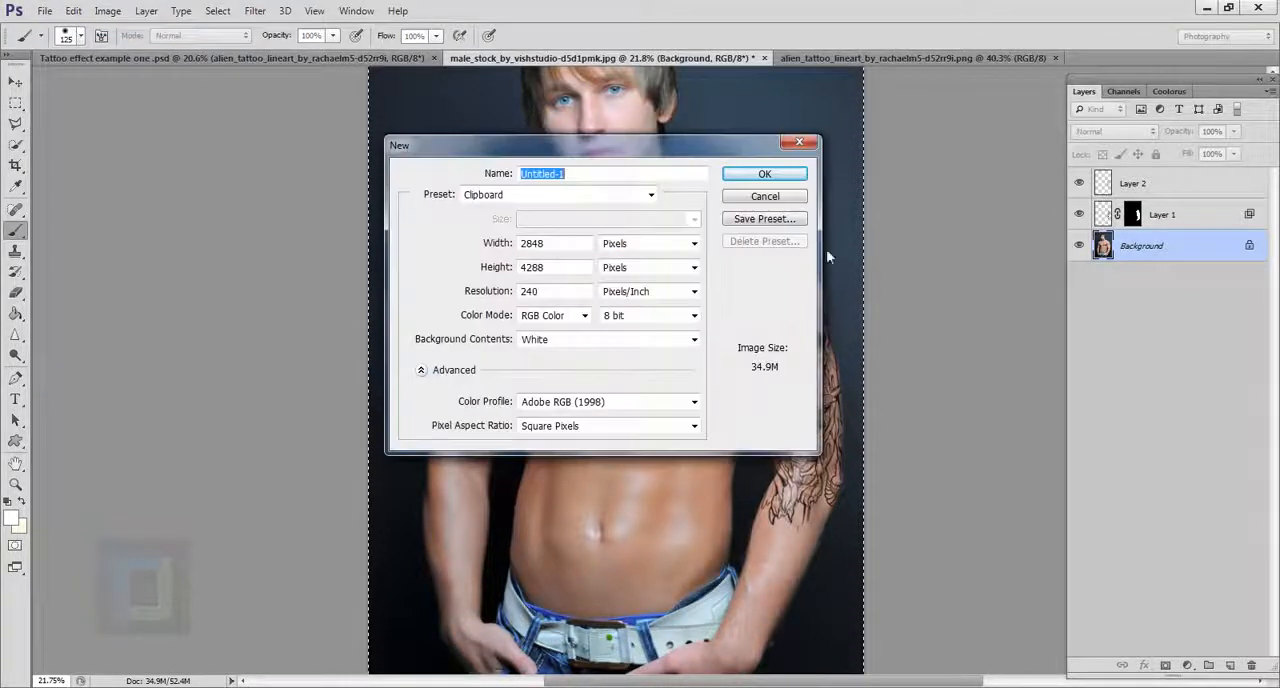
click(764, 177)
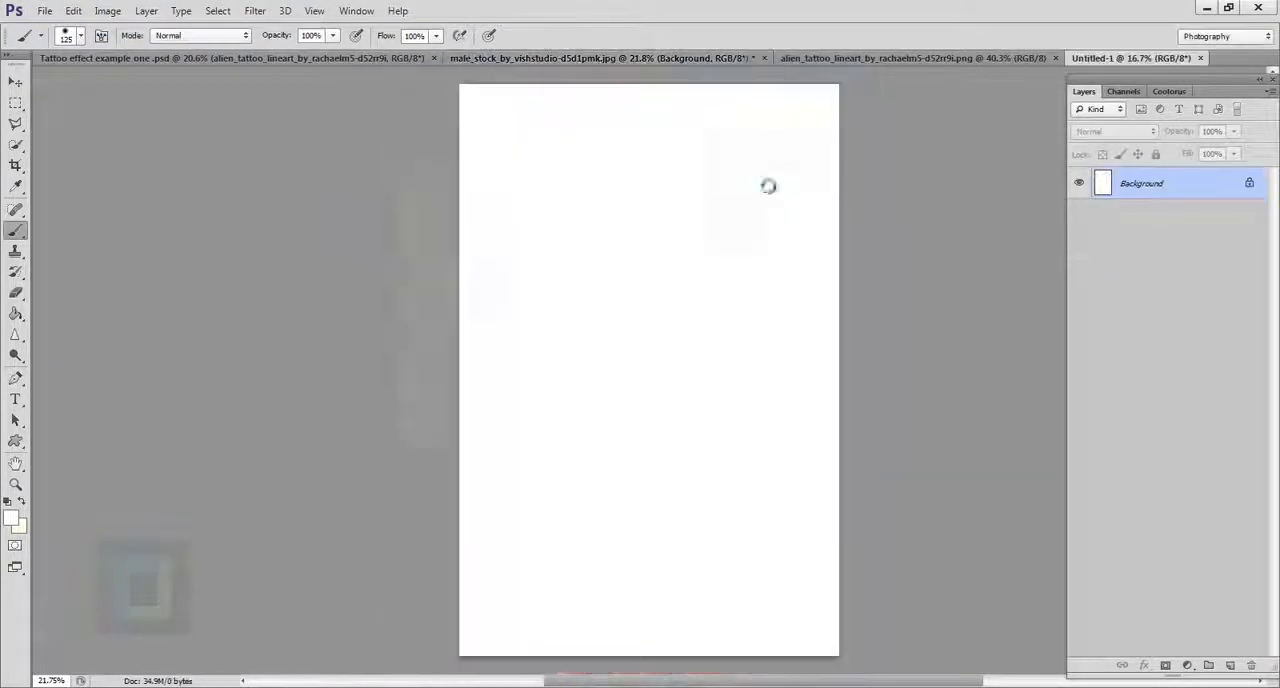
key(ctrl+v)
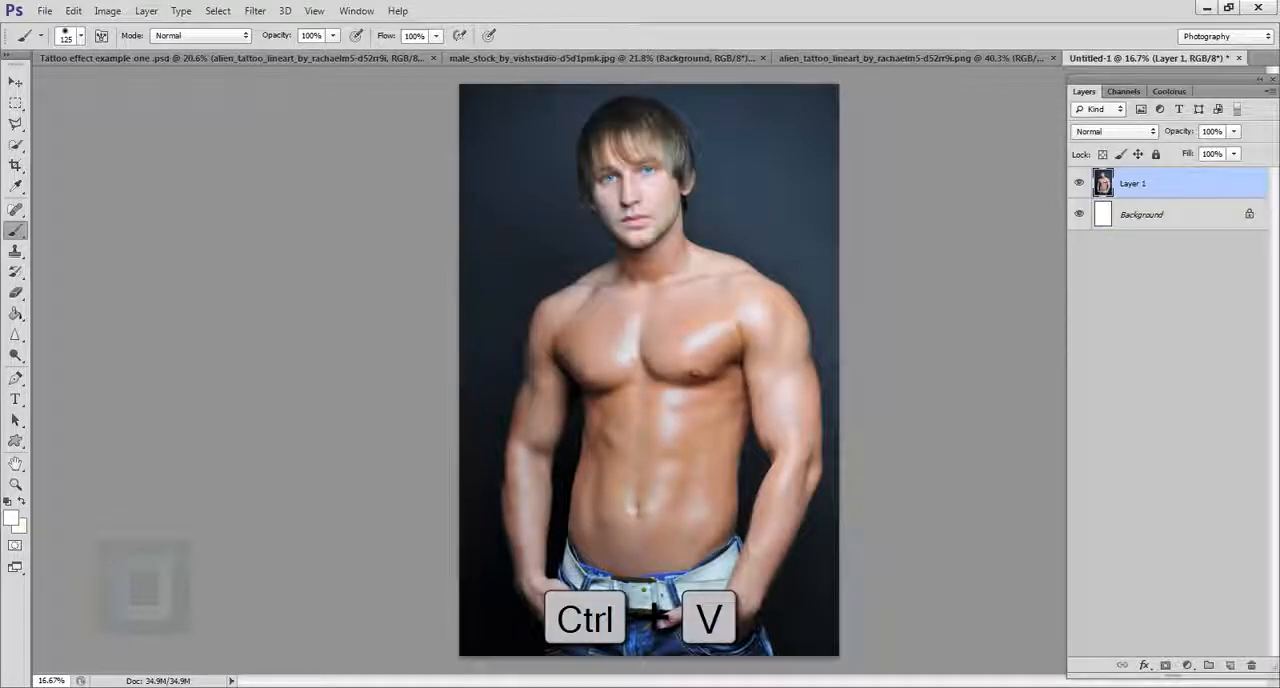
Step: Desaturate the pasted photo on Layer 1
click(108, 11)
mouse_move(140, 51)
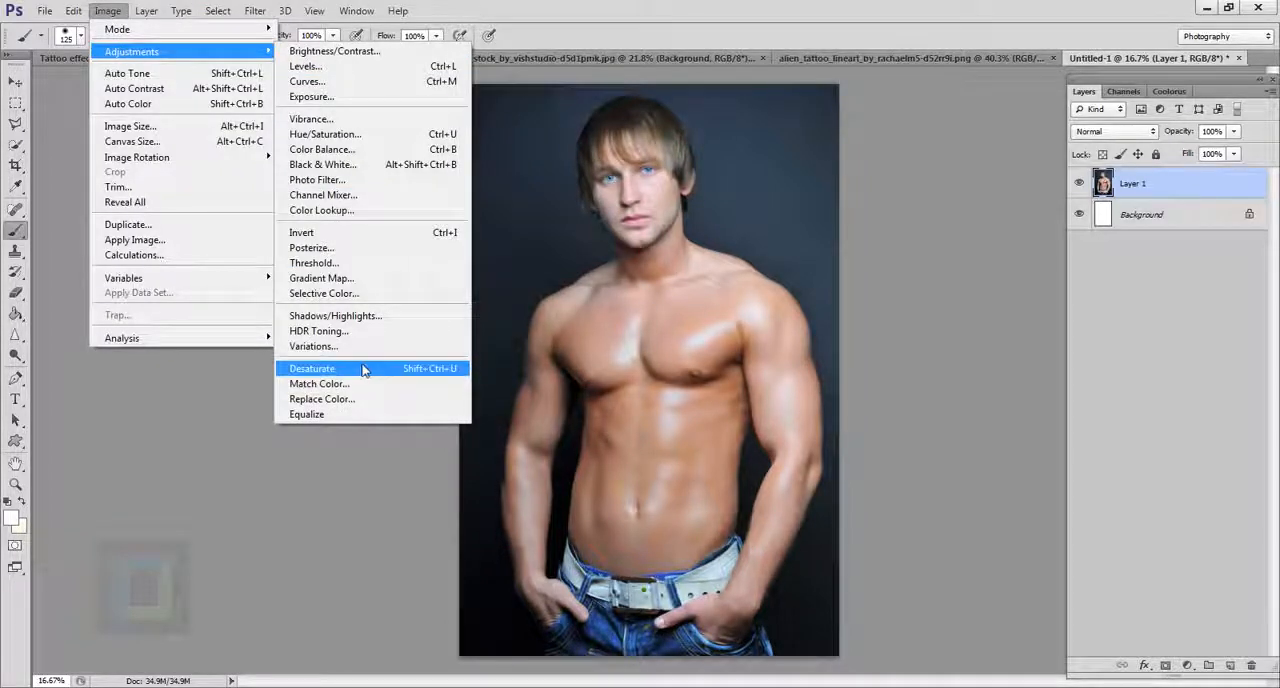
click(362, 369)
Step: Increase the black-and-white photo's contrast with Levels, using midtone input 0.63 and white input 224
click(108, 11)
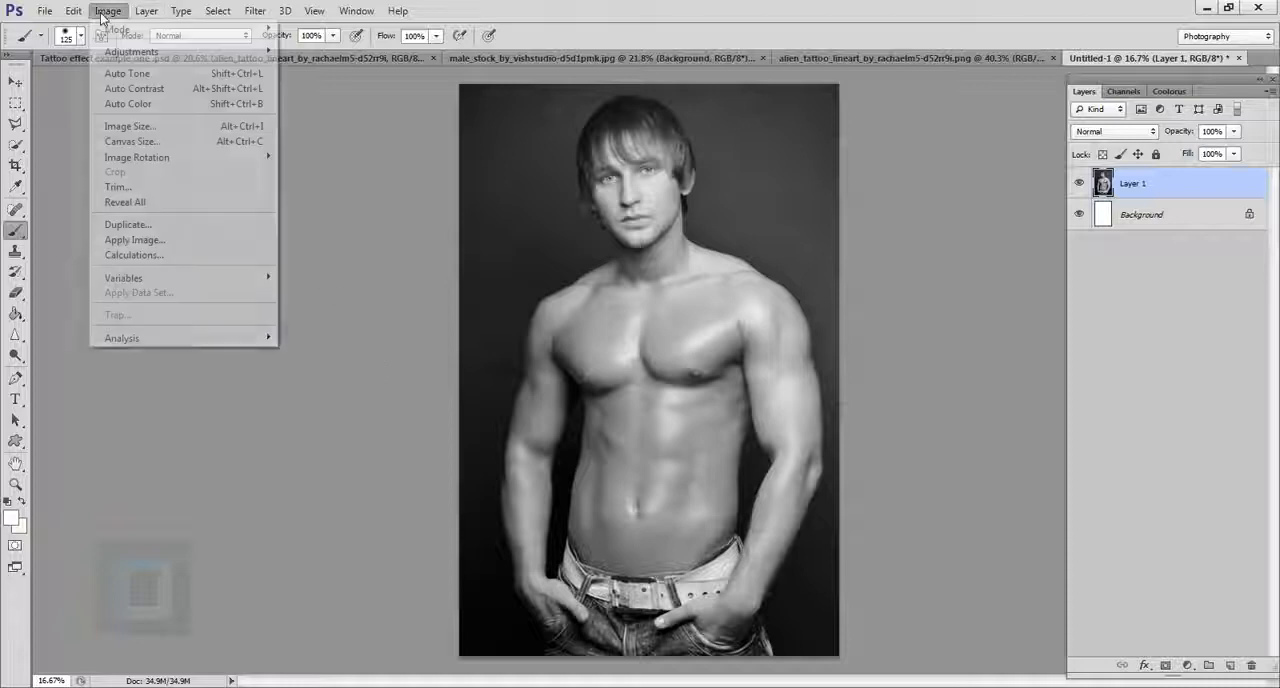
mouse_move(113, 52)
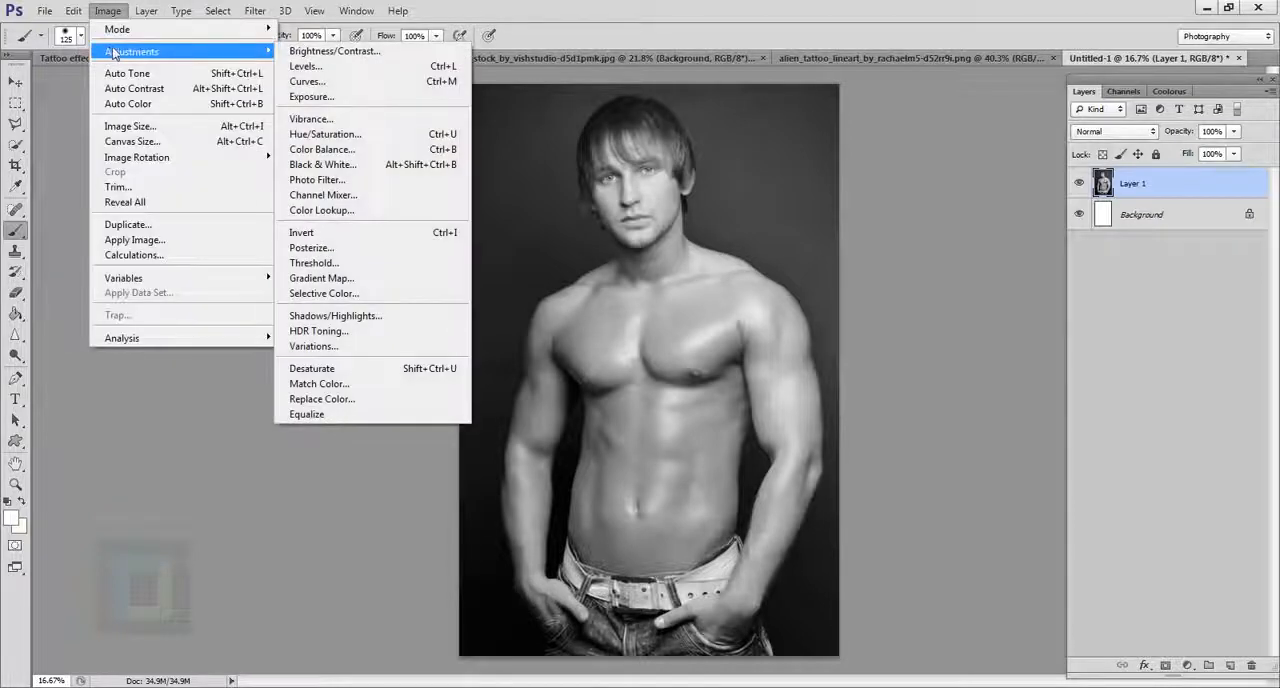
click(303, 66)
mouse_move(1070, 474)
mouse_down()
mouse_move(1155, 477)
mouse_move(1087, 472)
mouse_up()
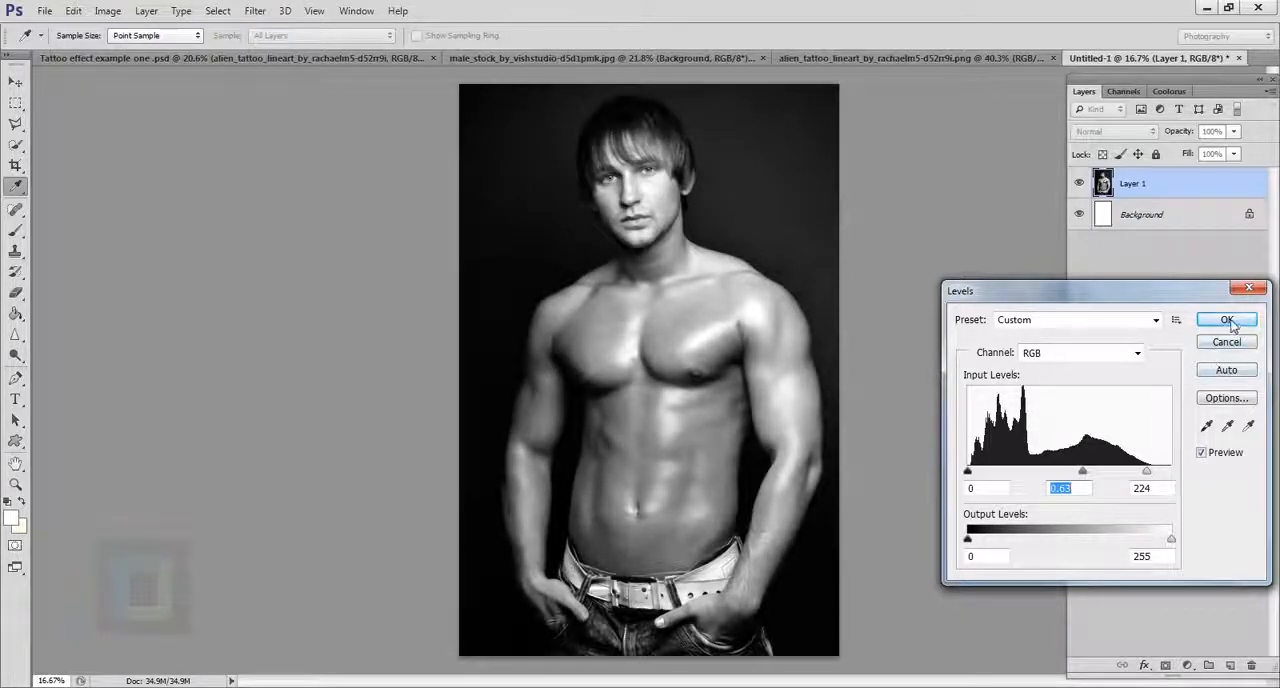
click(1227, 319)
key(b)
Step: Soften the black-and-white photo with a Gaussian Blur of 5 pixels radius
click(255, 11)
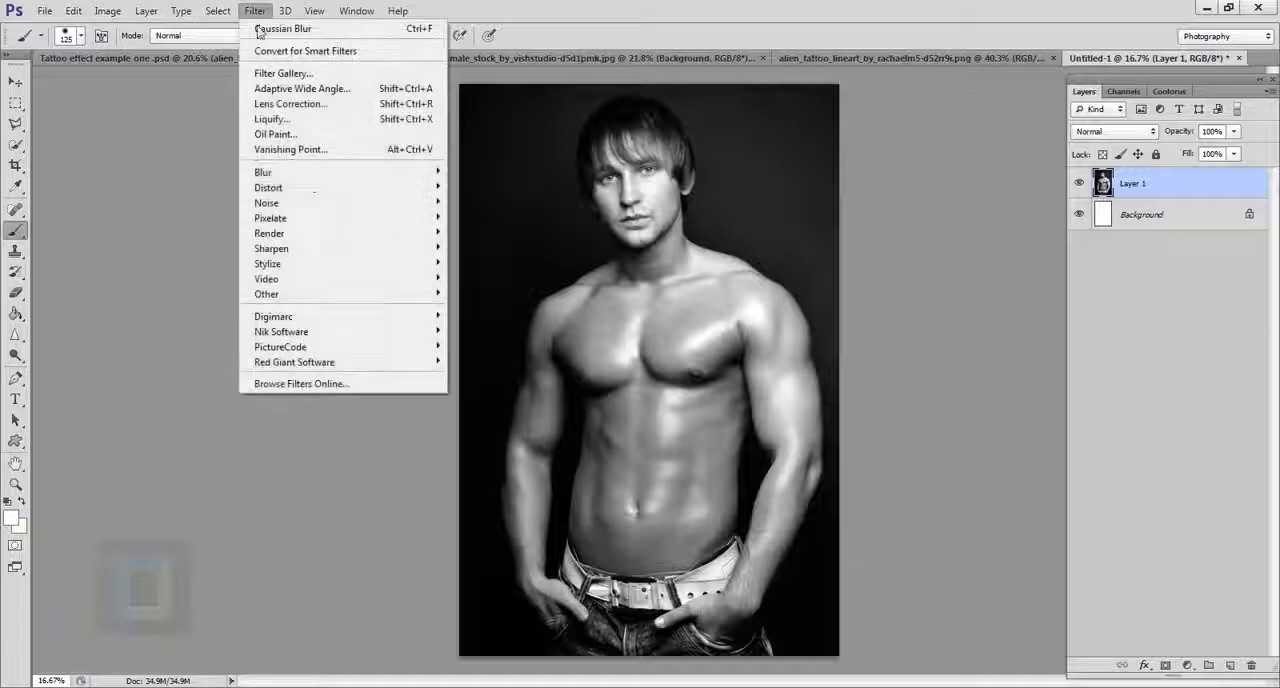
mouse_move(325, 178)
click(480, 285)
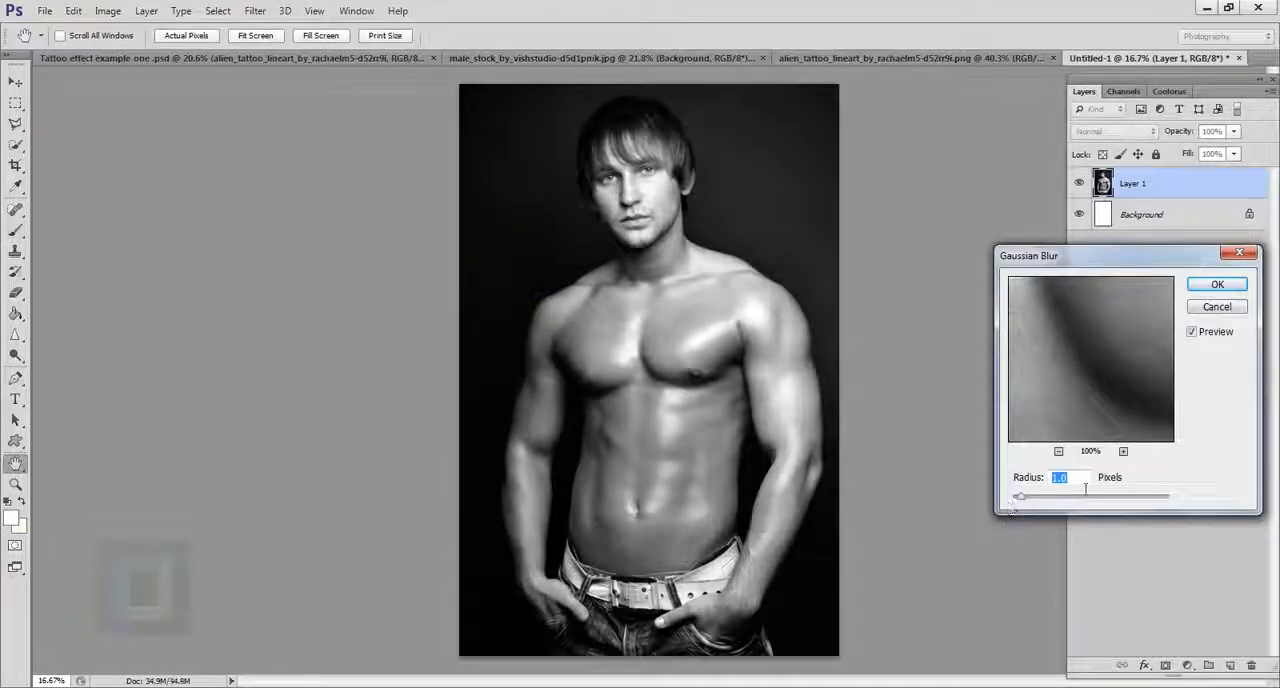
text(5)
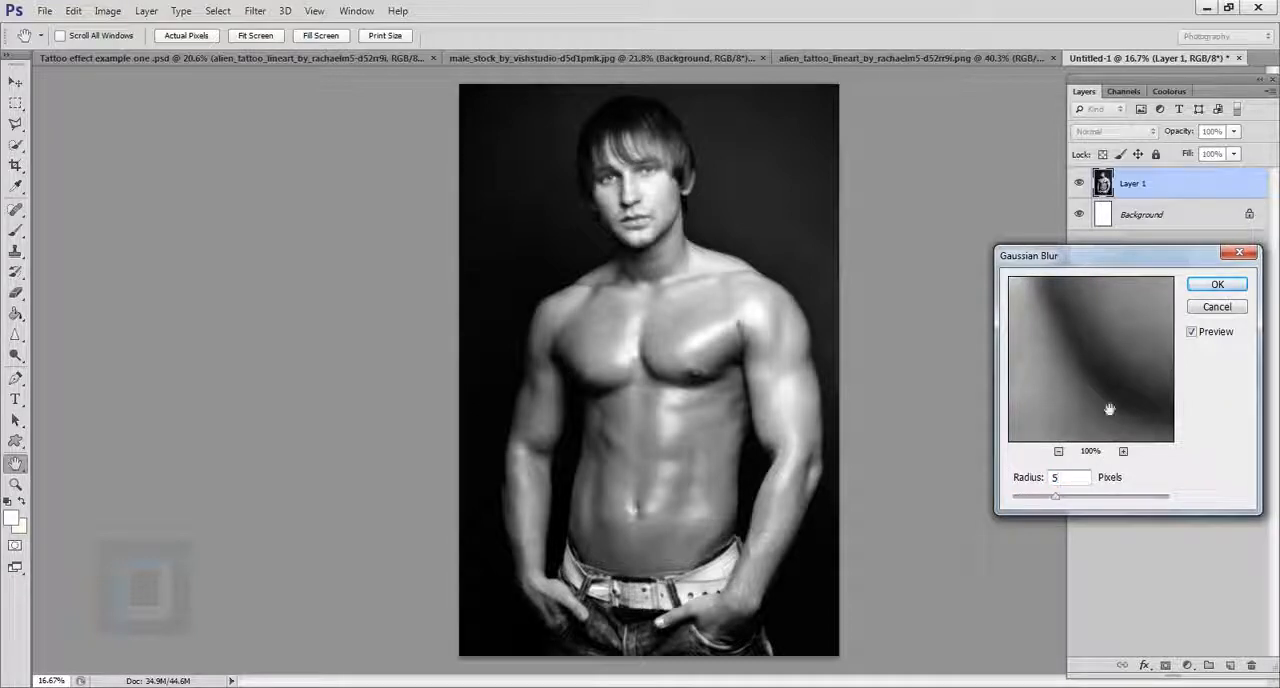
click(1210, 286)
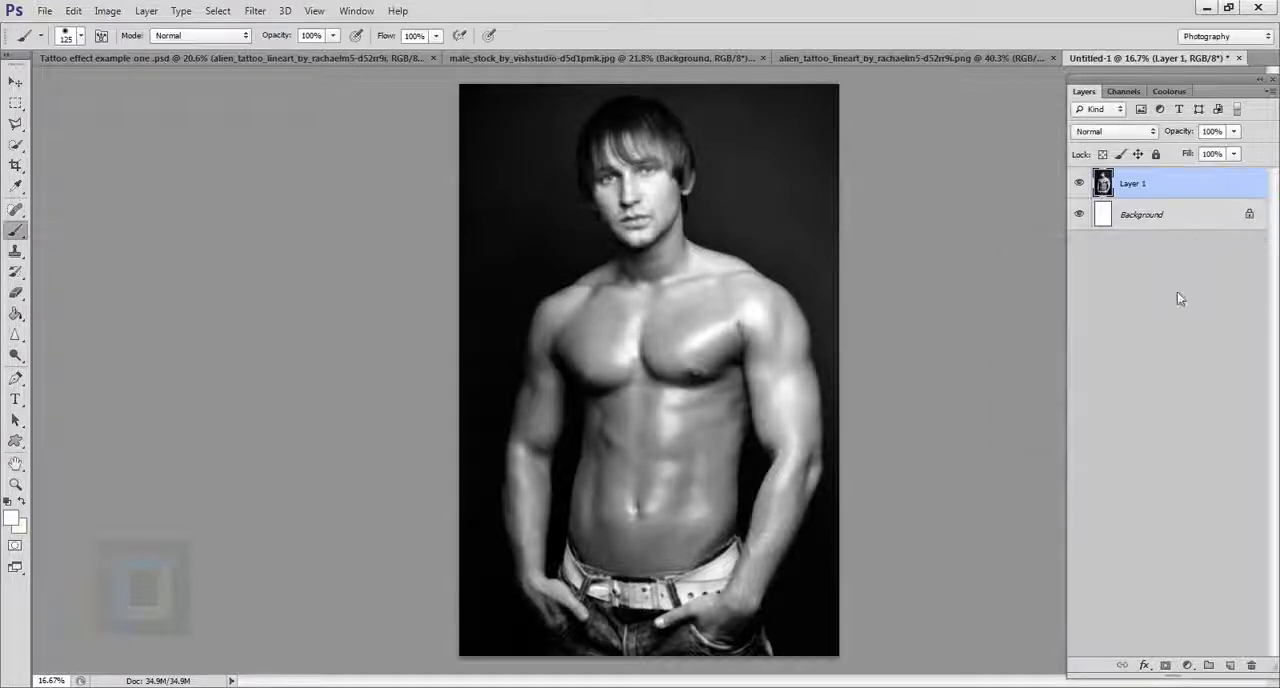
scroll(889, 414, up, 1)
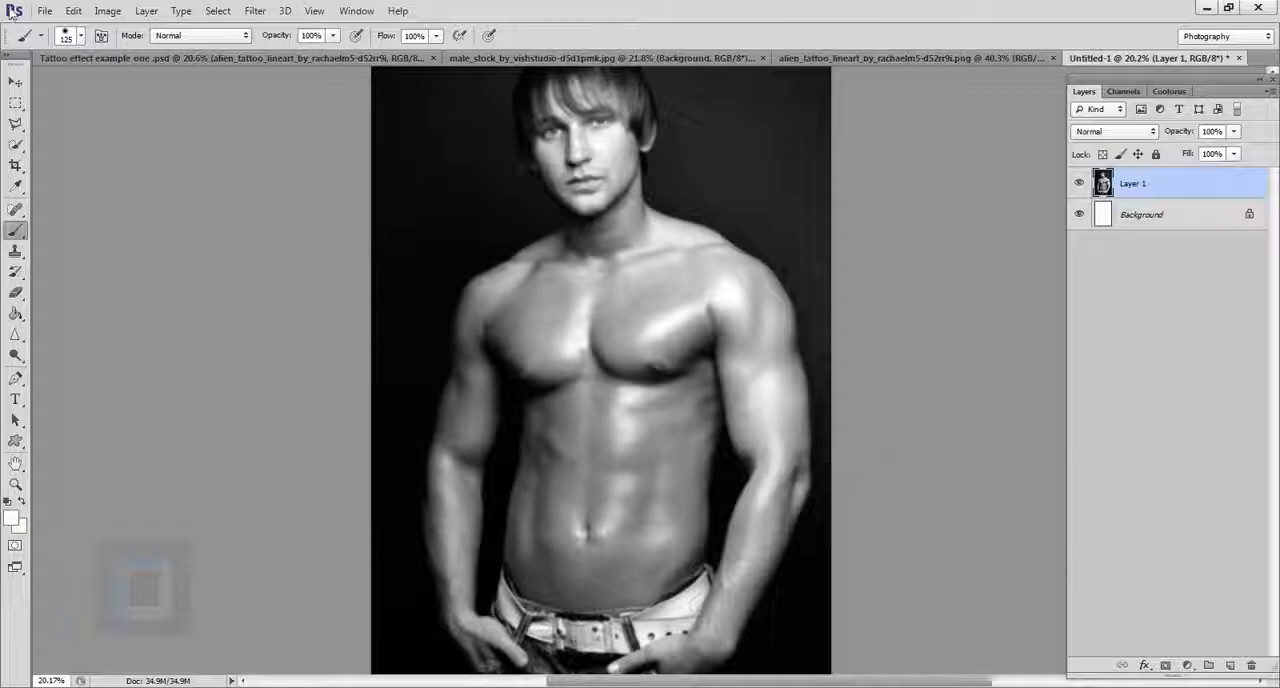
Step: Save the black-and-white document in Photoshop format as "example tattoo displace" in the tatto tutorial working folder
click(45, 11)
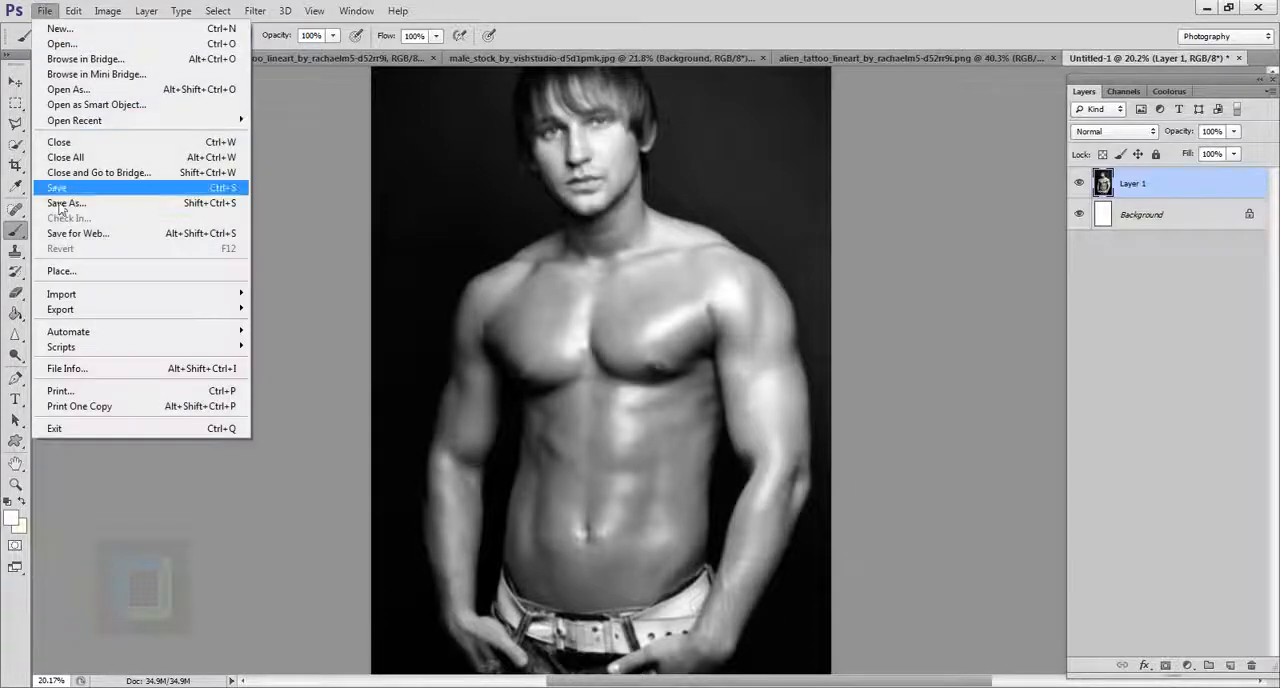
click(115, 201)
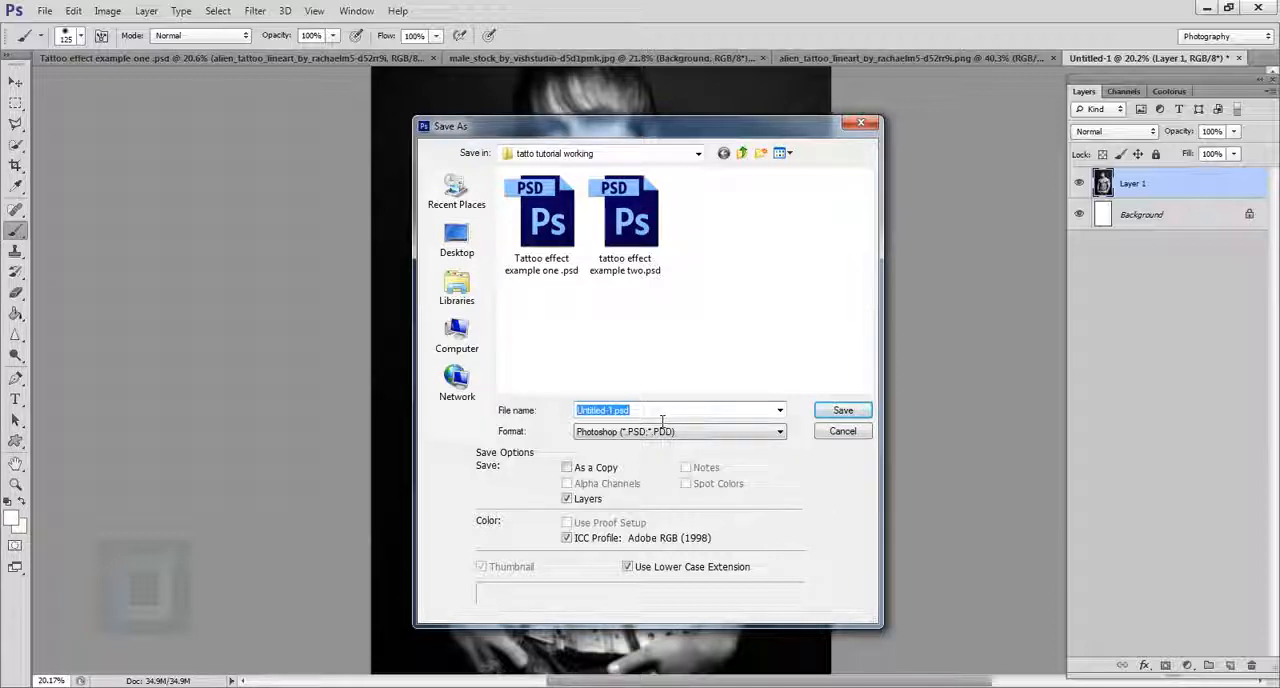
text(example tattoo file)
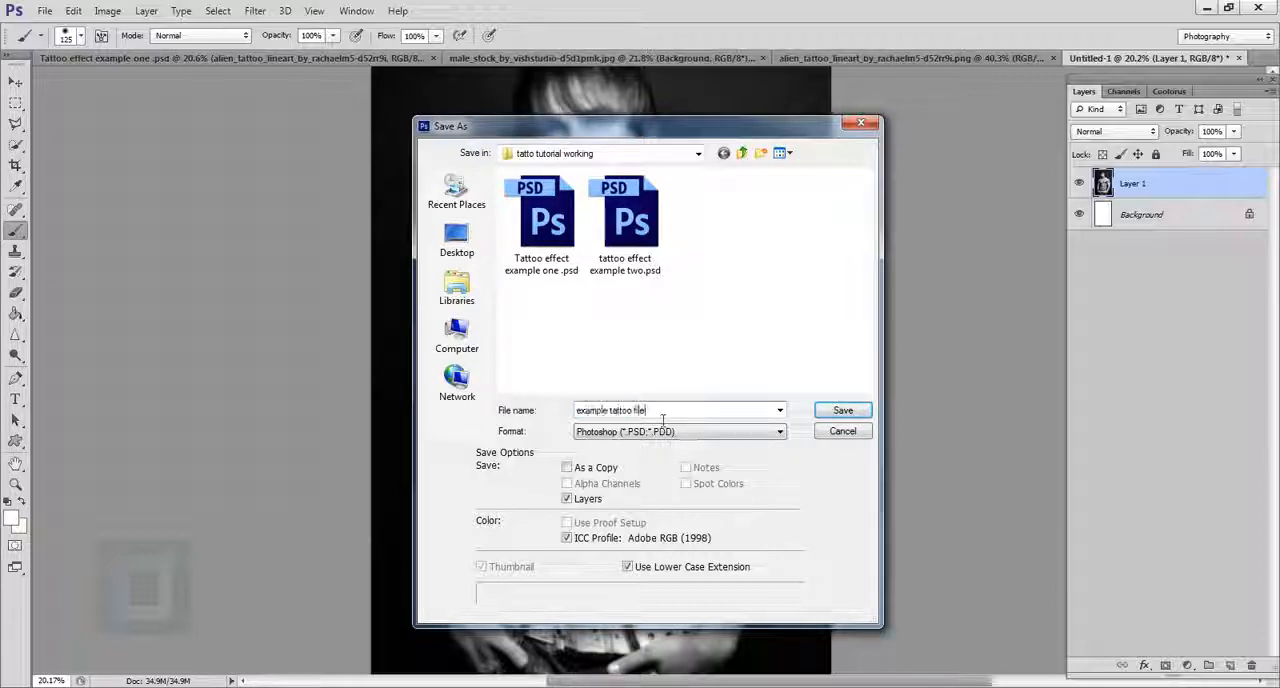
key(BackSpace)
key(BackSpace)
key(BackSpace)
key(BackSpace)
text(ds)
text(splace)
click(840, 412)
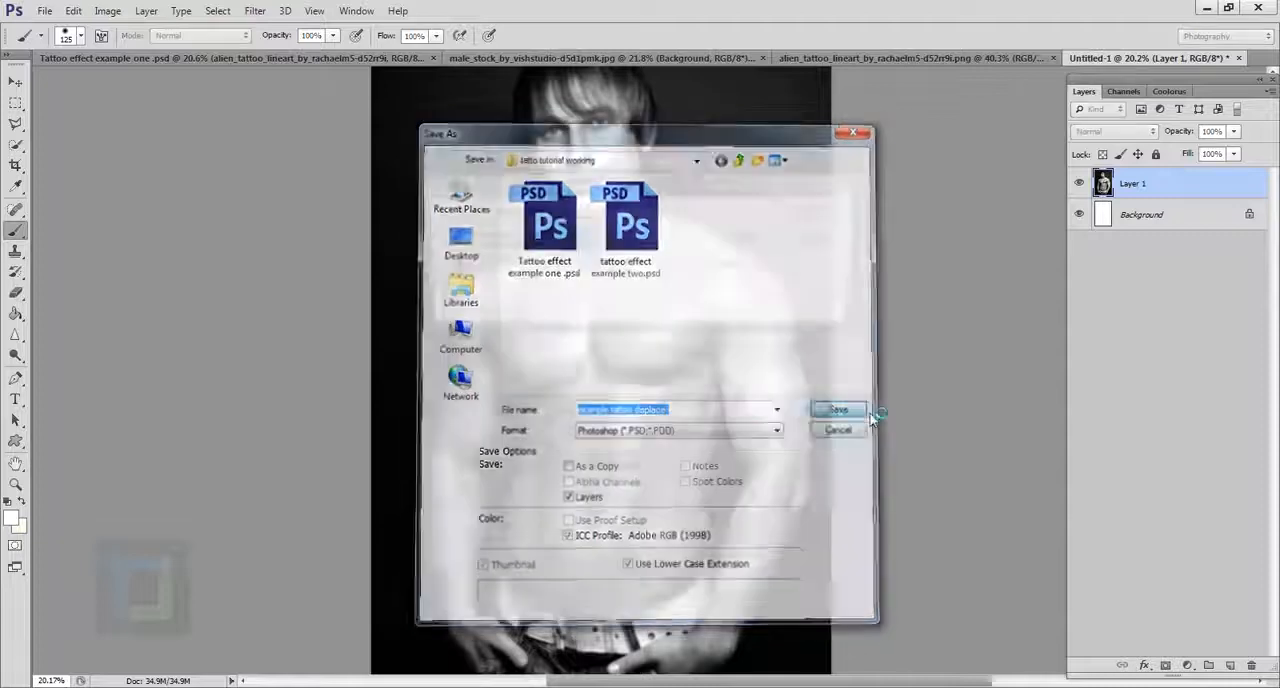
click(818, 213)
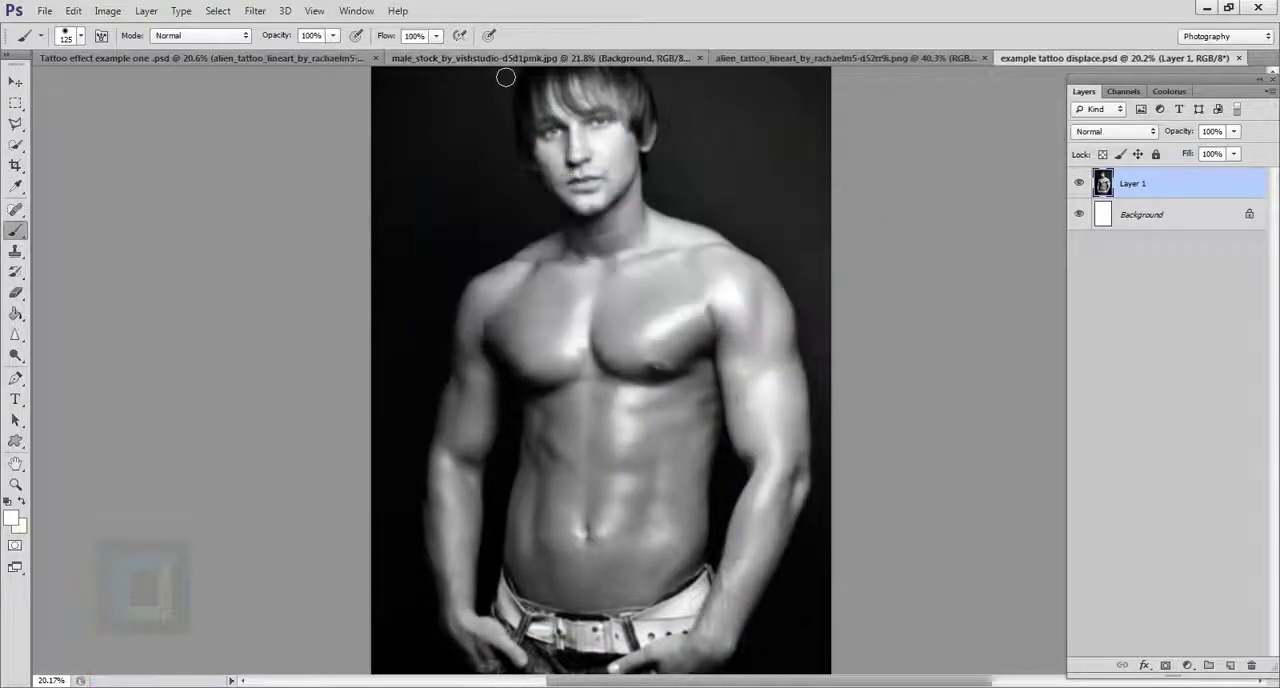
Step: Return to the male stock photo document and clear the whole-canvas selection
click(553, 59)
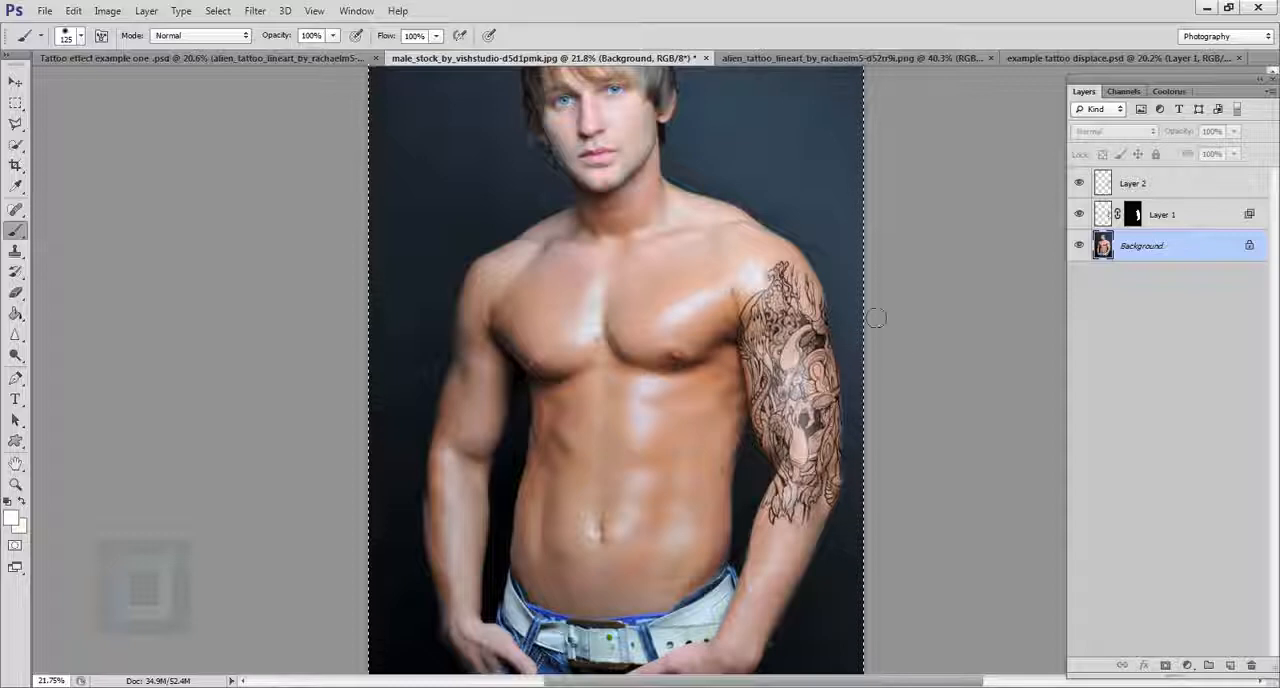
click(219, 11)
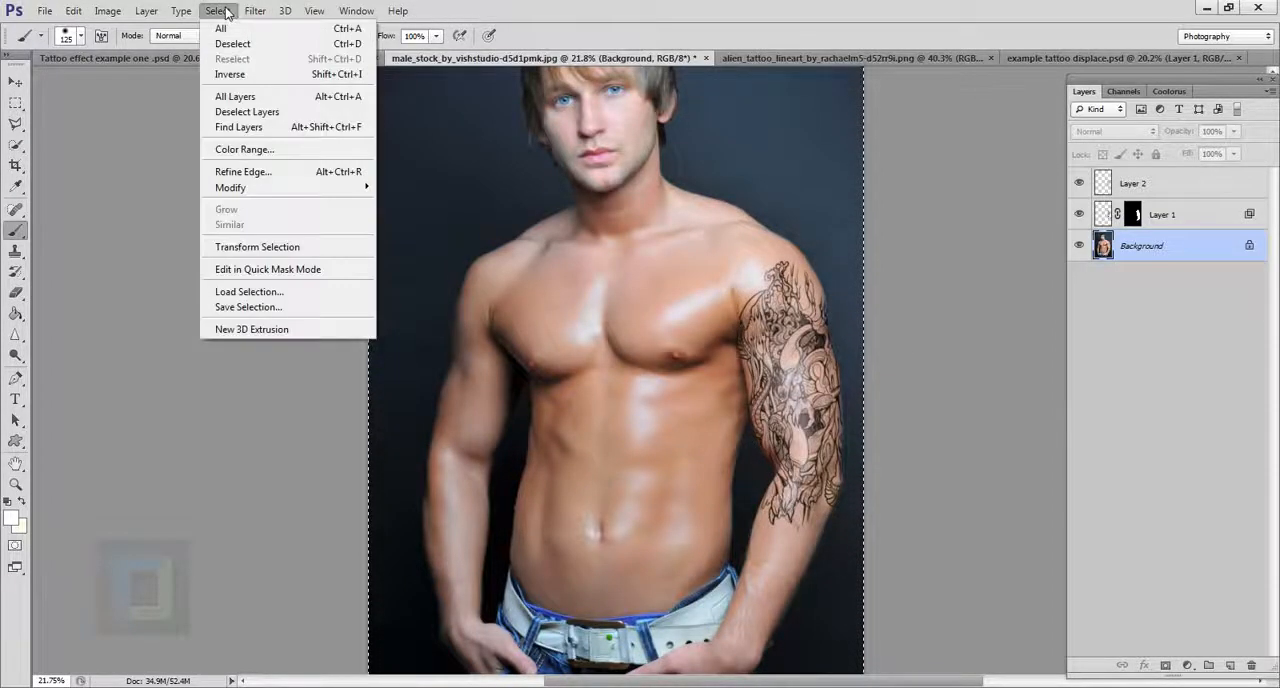
click(232, 45)
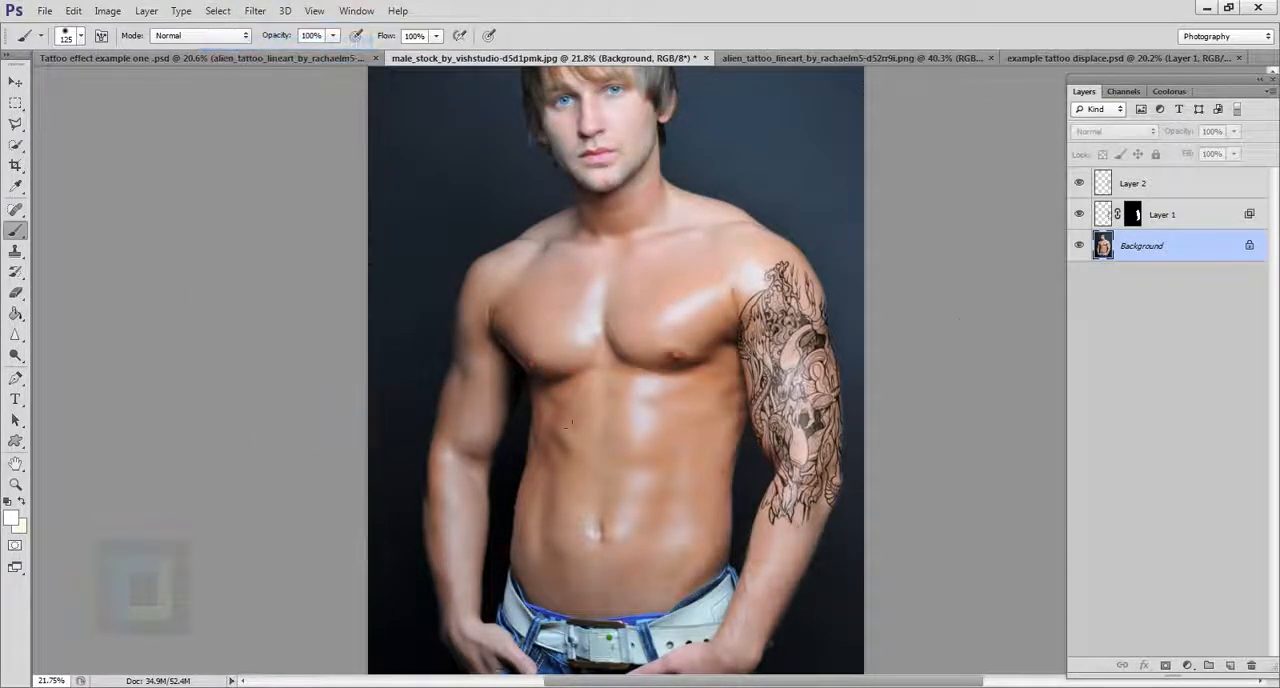
Step: Displace the tattoo on Layer 1 at horizontal and vertical scale 10, Stretch To Fit, Repeat Edge Pixels, using example tattoo displace.psd as the map
click(1104, 215)
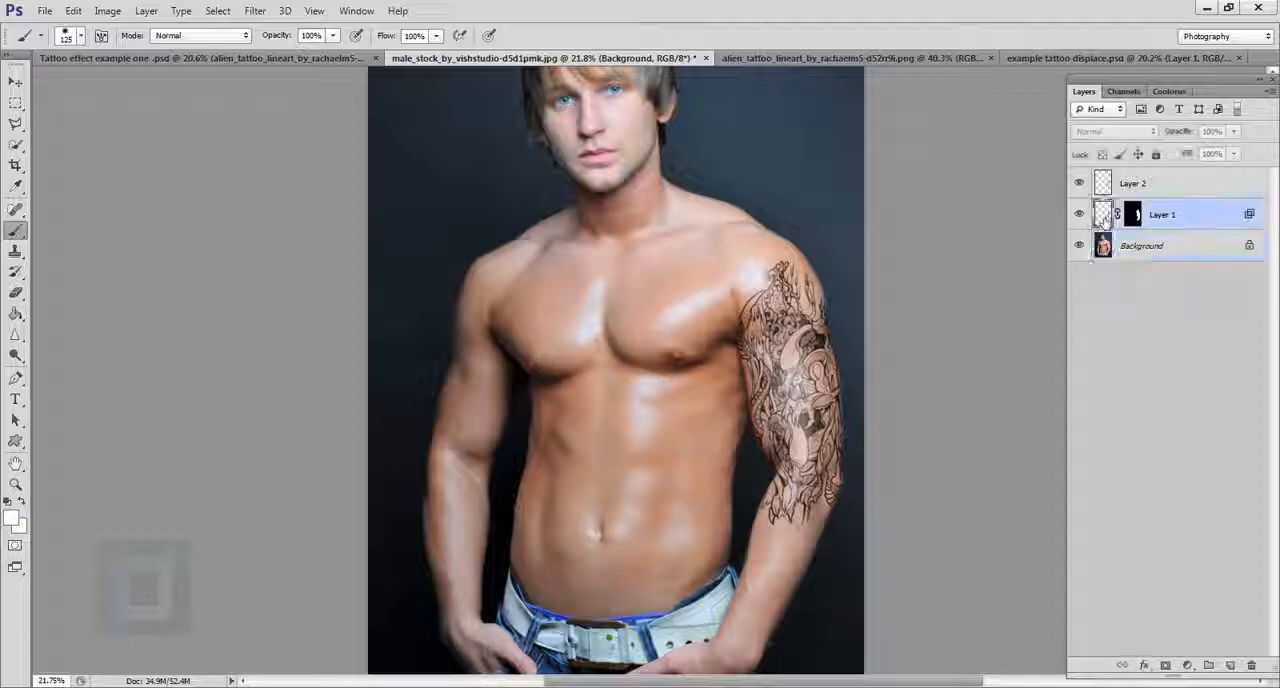
click(1079, 214)
click(1079, 214)
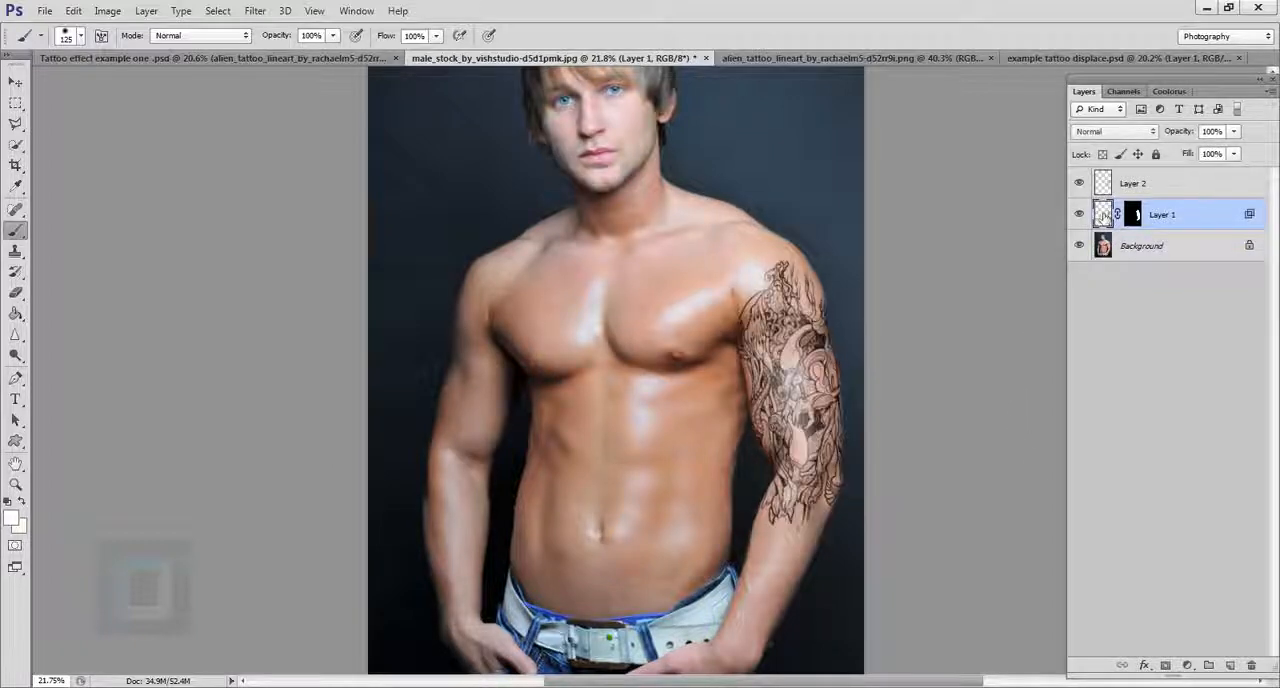
click(255, 10)
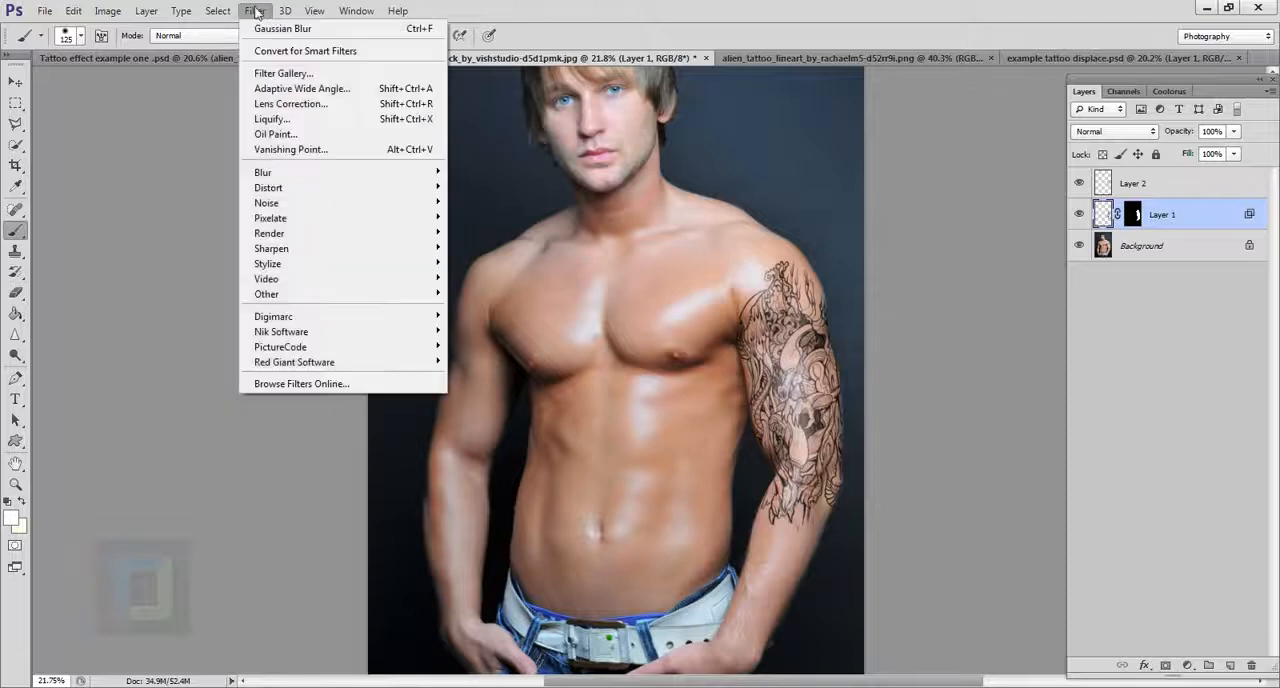
mouse_move(295, 202)
mouse_move(390, 190)
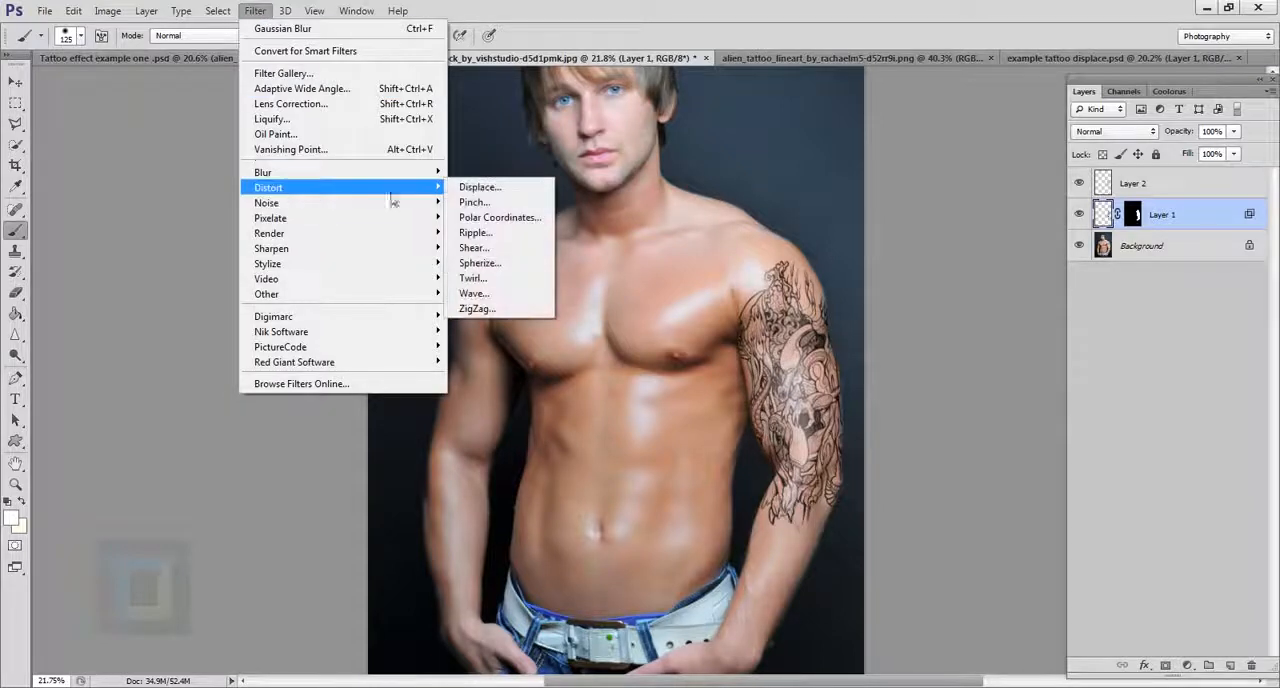
click(482, 189)
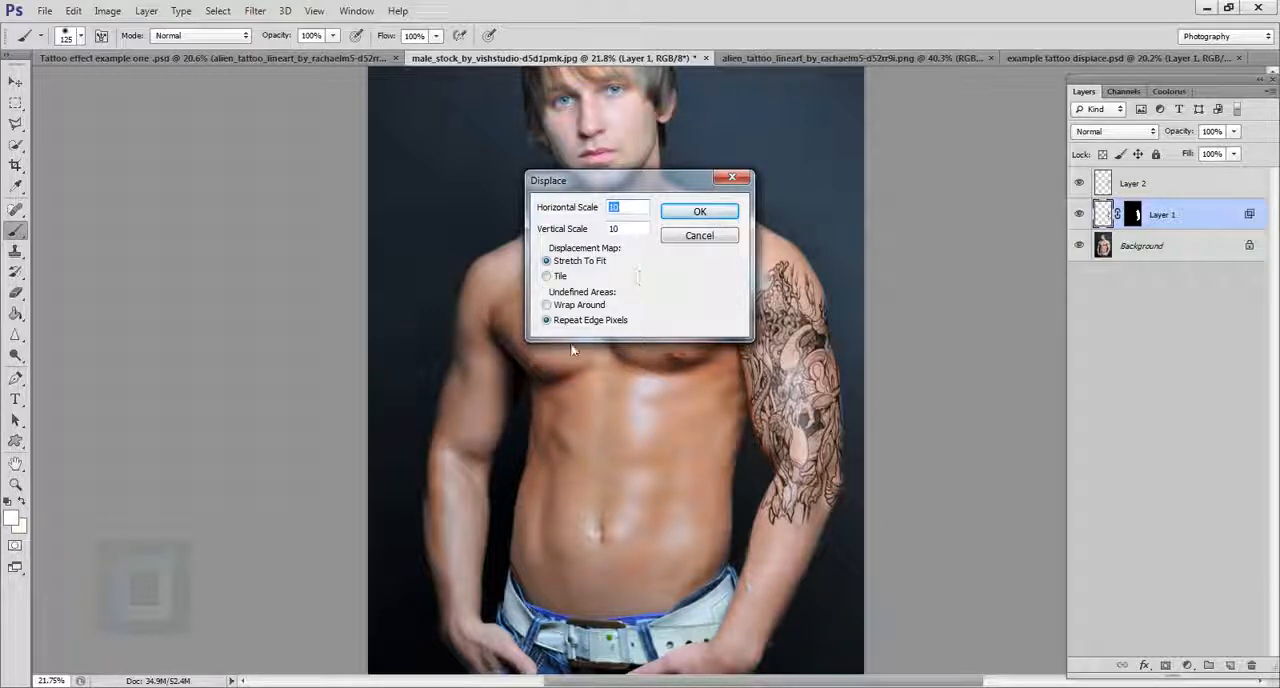
click(694, 212)
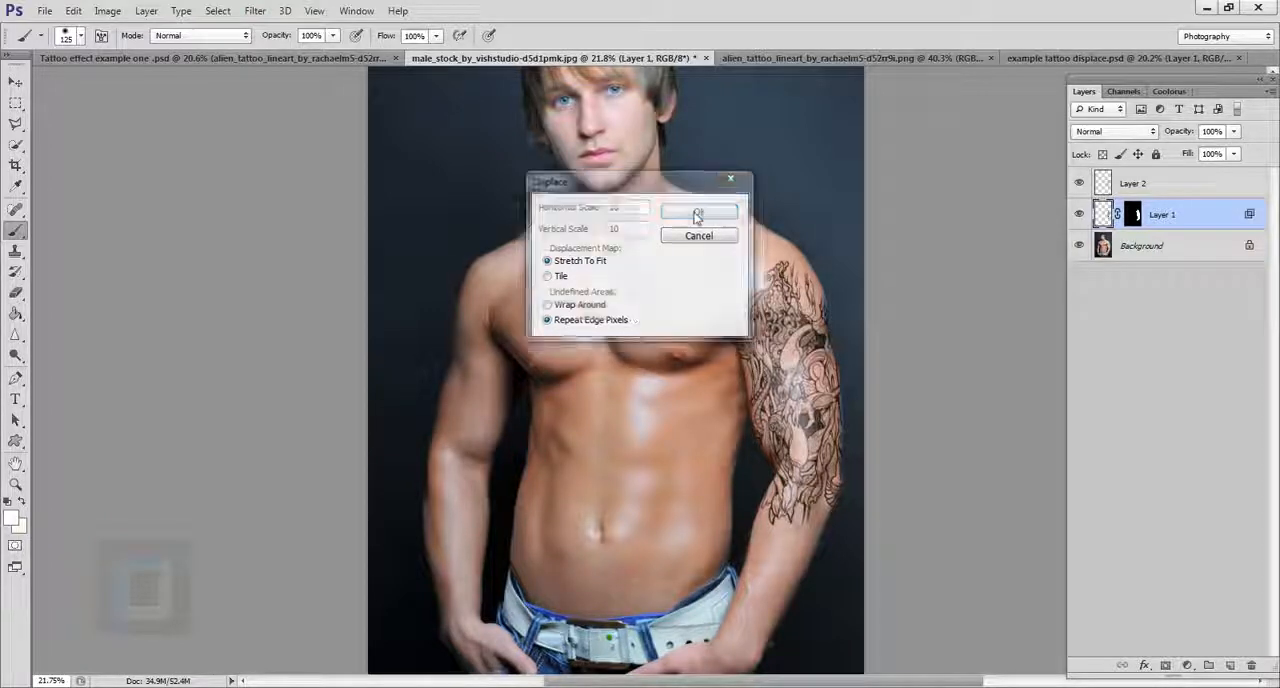
click(405, 146)
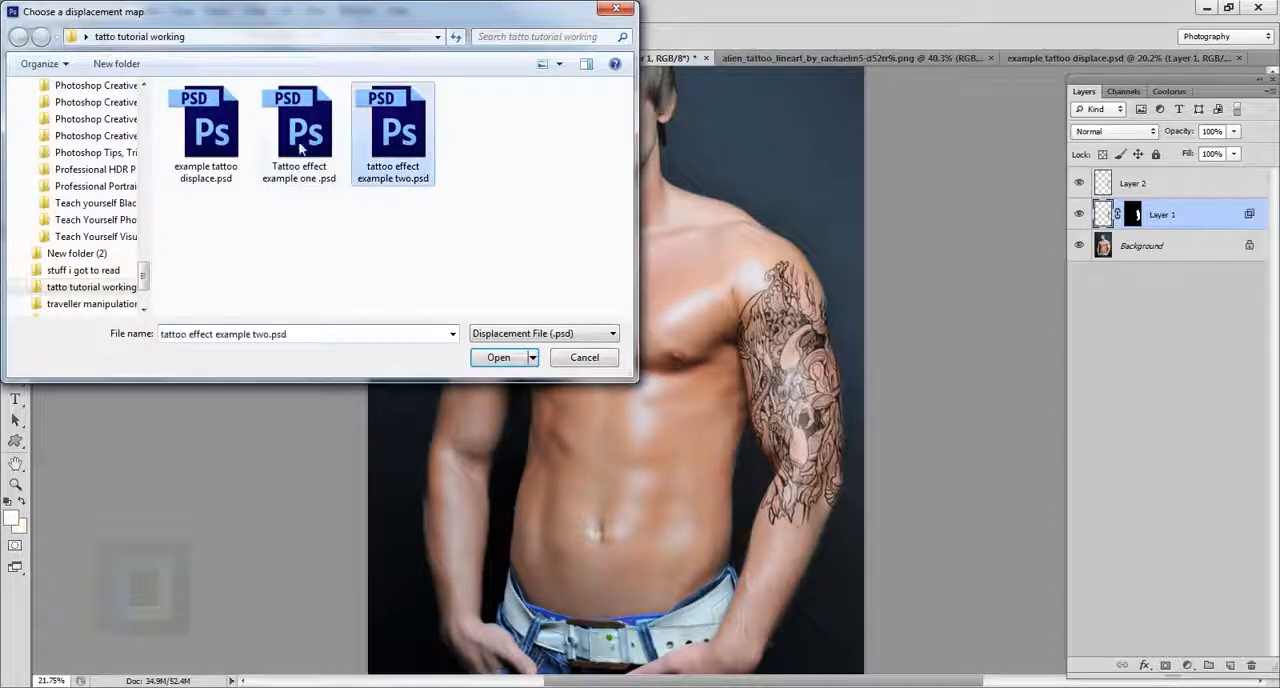
click(303, 150)
click(222, 138)
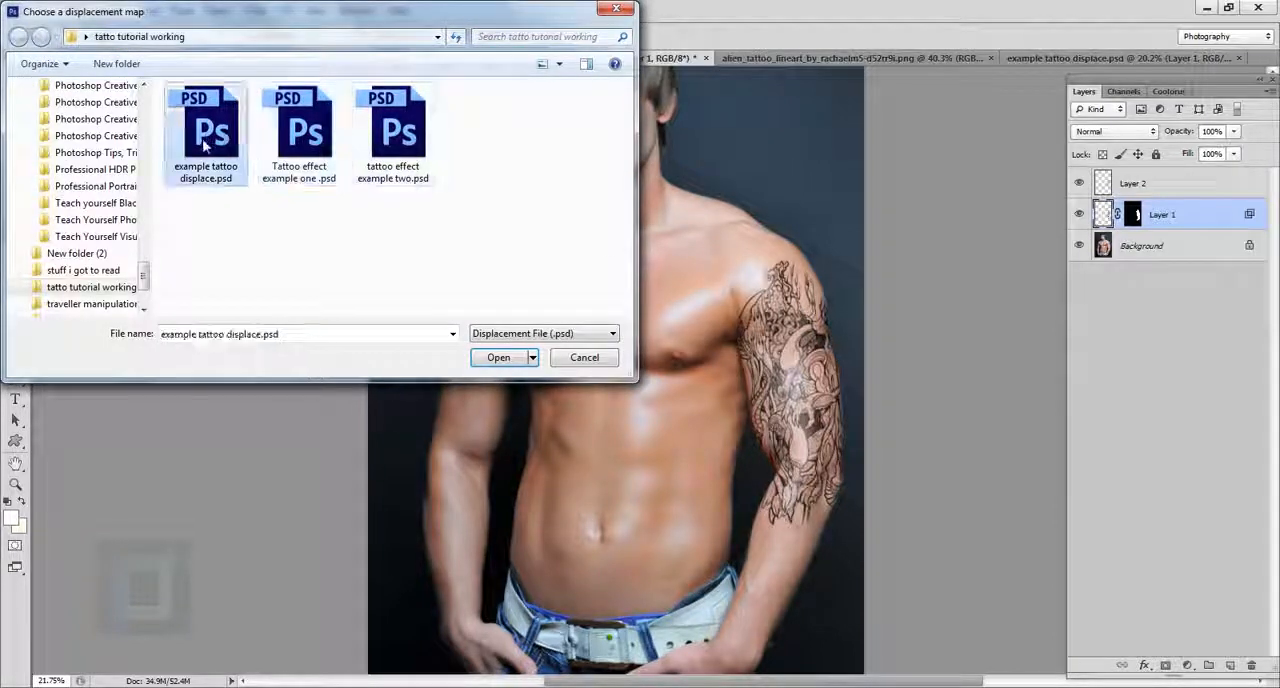
click(498, 358)
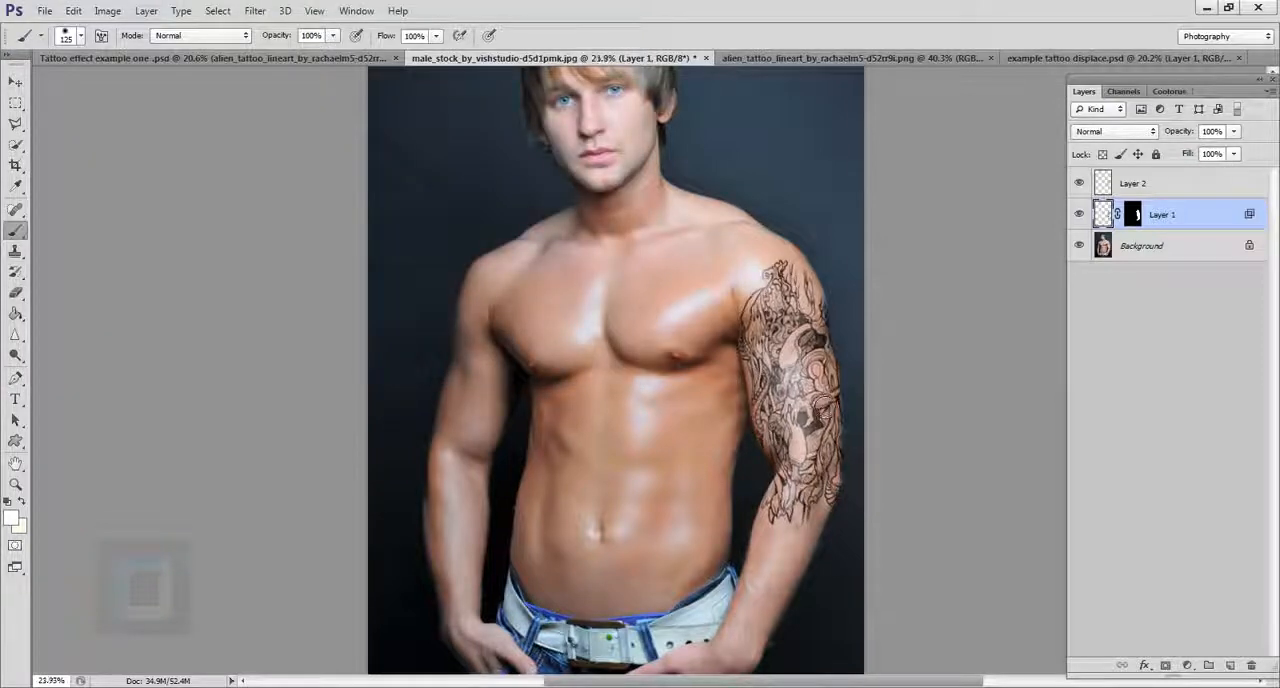
Step: Compare the tattoo before and after the displacement in a close-up of the upper arm
scroll(806, 398, up, 5)
drag(803, 396, 745, 398)
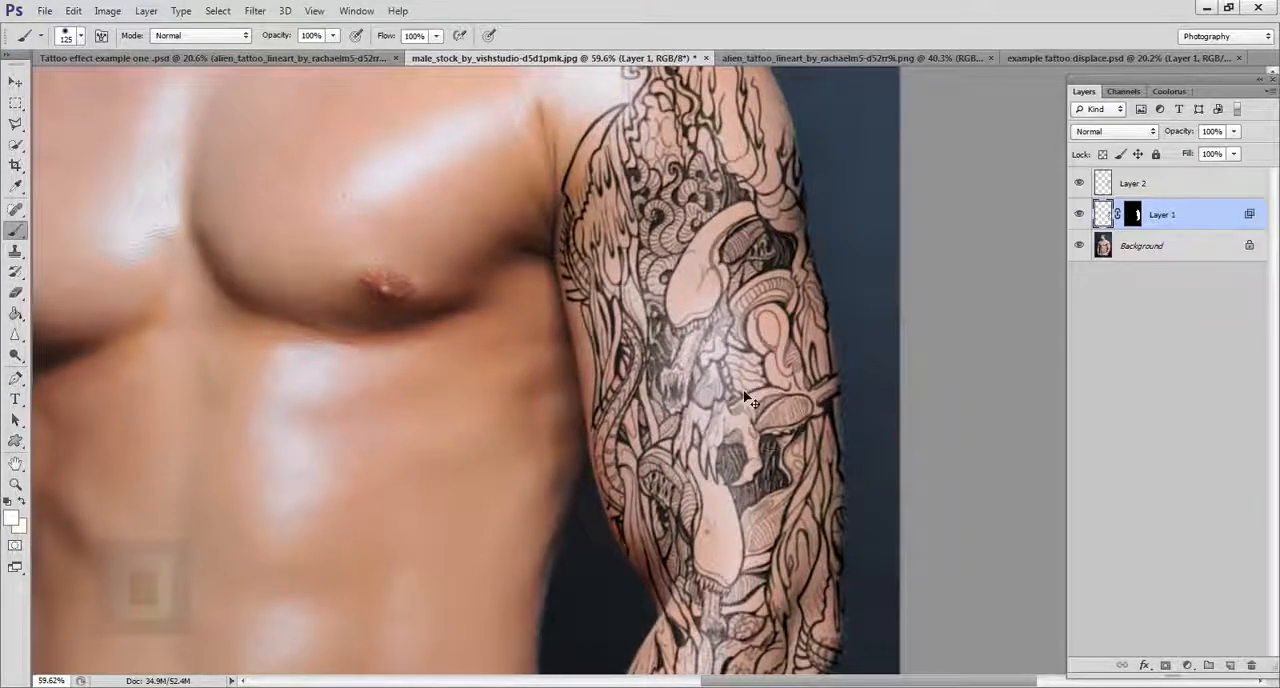
key(ctrl+z)
key(ctrl+z)
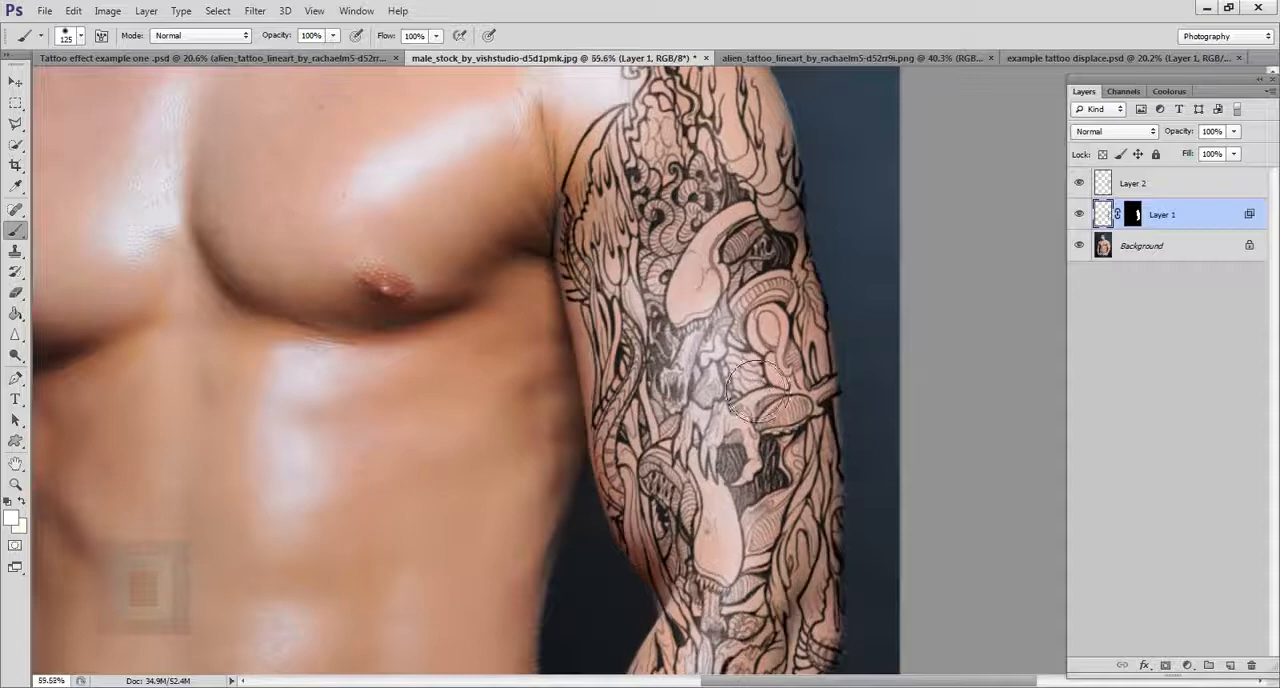
scroll(760, 392, up, 2)
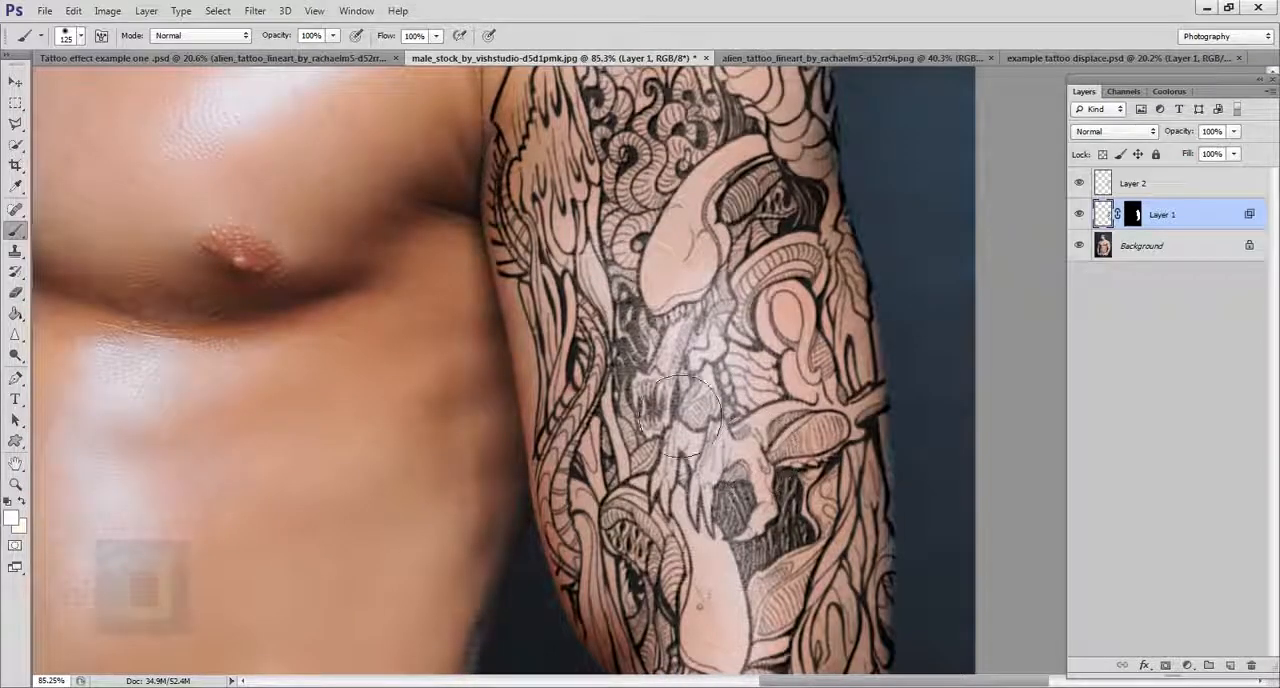
Step: Switch to the Move tool and examine how the displaced tattoo follows the arm's contours, close up and from farther away
click(15, 81)
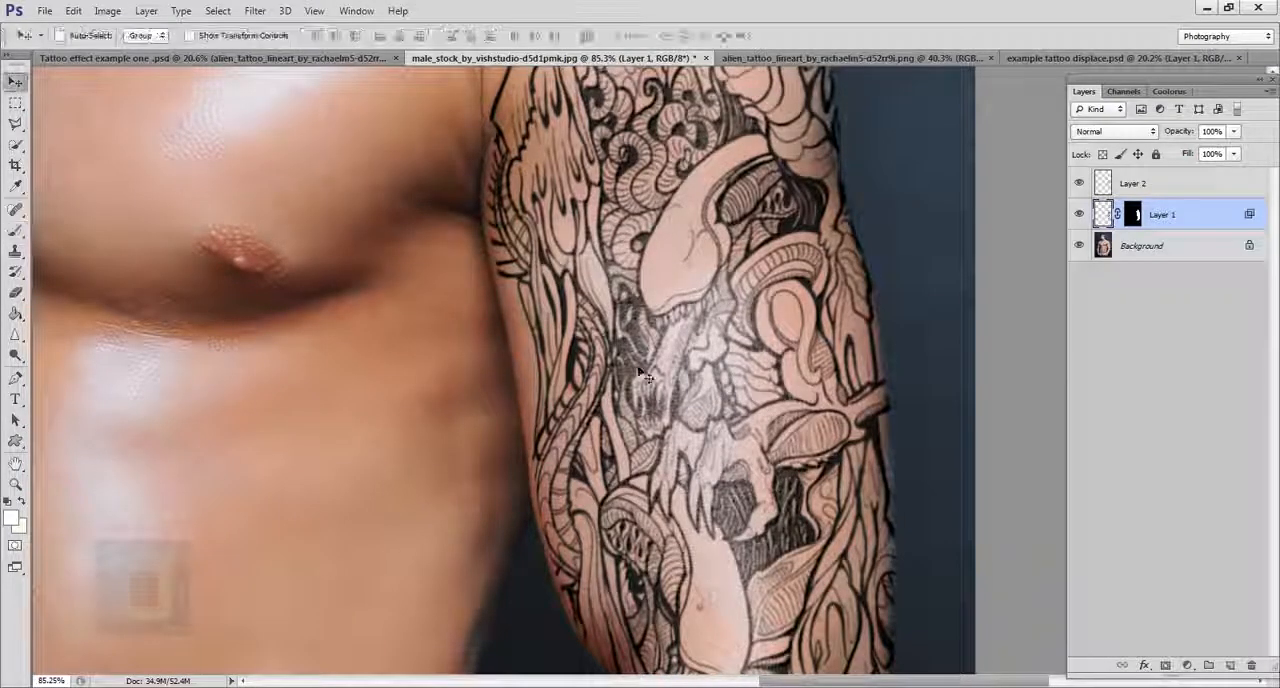
drag(653, 360, 644, 473)
drag(632, 310, 634, 416)
scroll(633, 402, down, 6)
drag(673, 471, 661, 375)
scroll(661, 402, down, 3)
drag(690, 420, 798, 398)
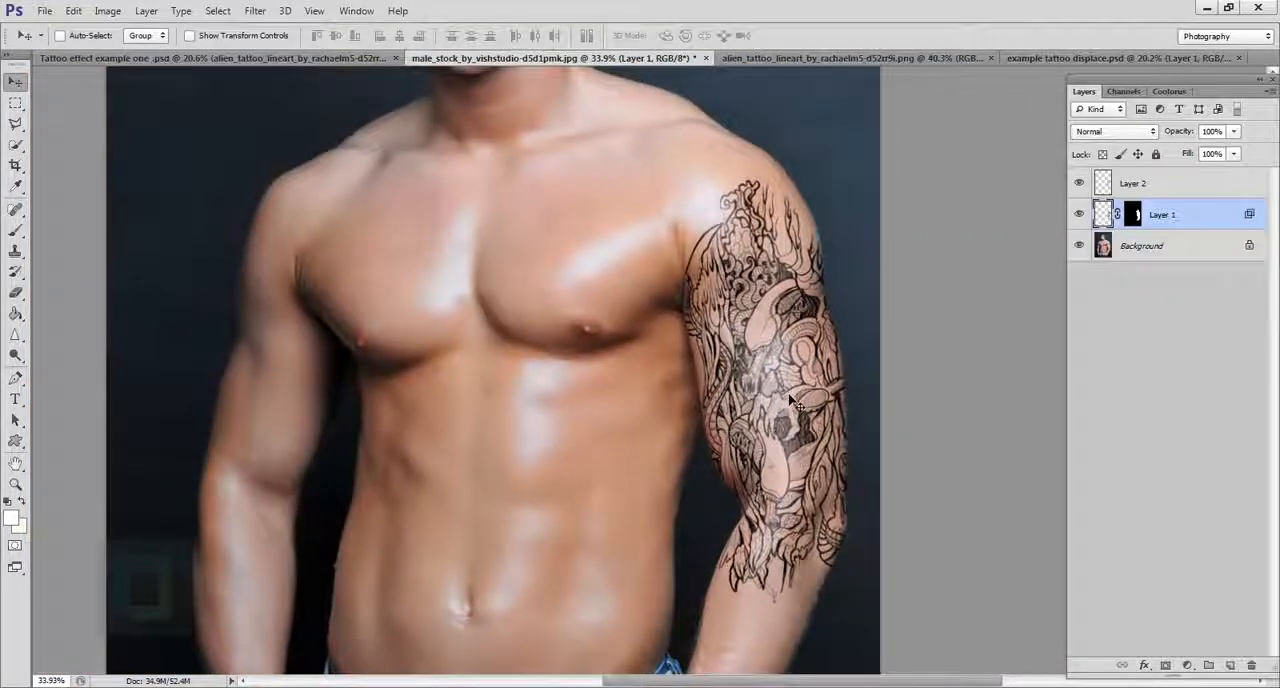